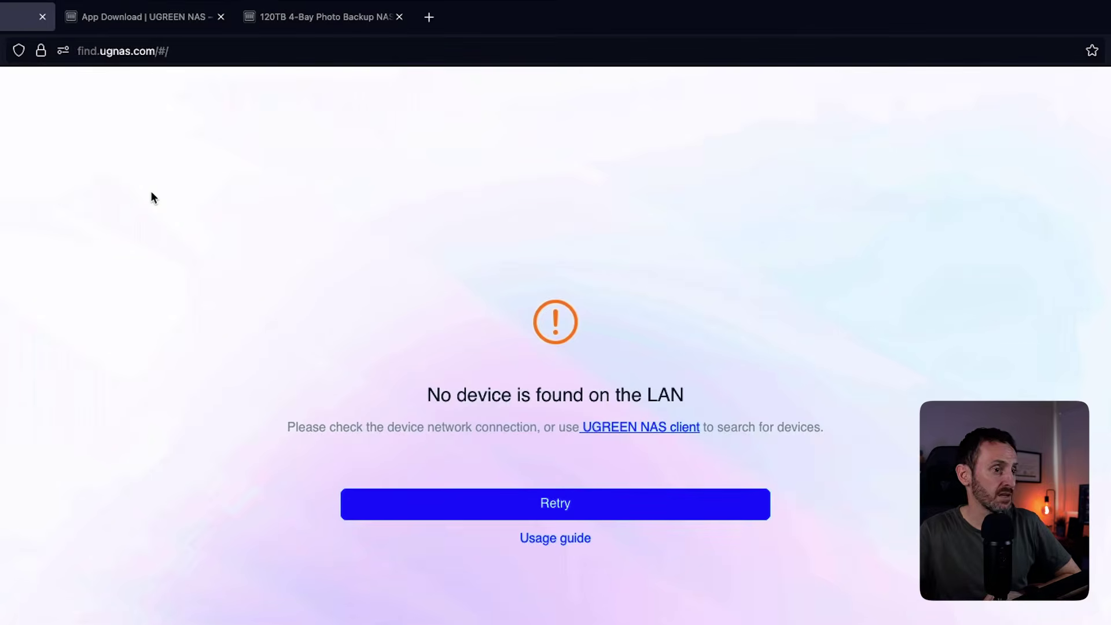
# Check the UGREEN NAS app download page and reload find.ugnas.com to search for the NAS on the local network
pyautogui.click(131, 16)
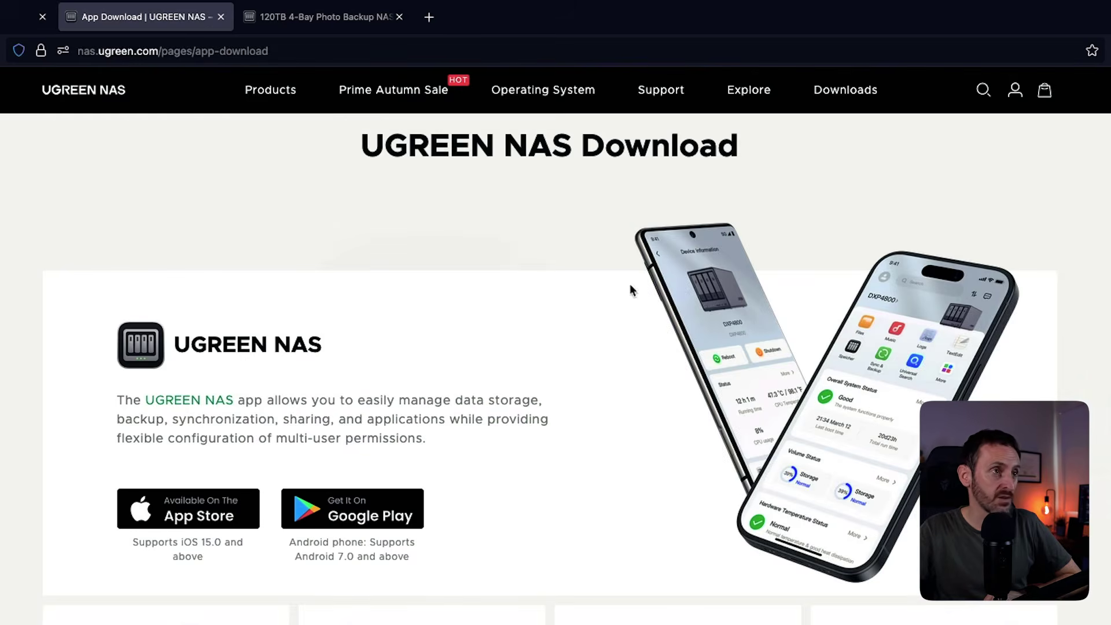
pyautogui.click(26, 16)
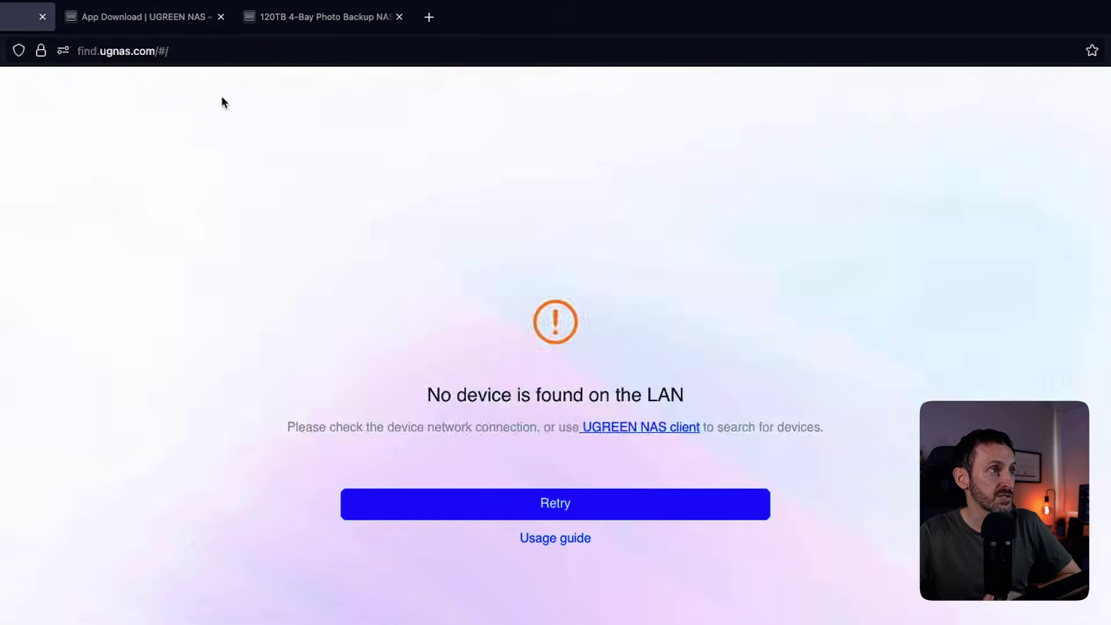
pyautogui.click(186, 53)
pyautogui.press('Return')
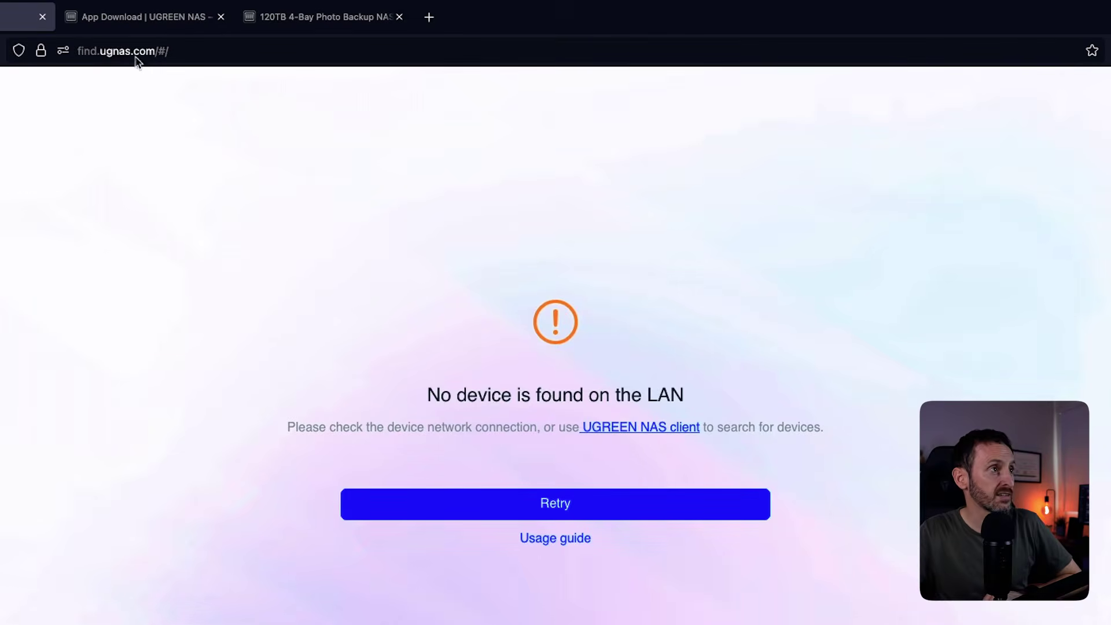
pyautogui.click(231, 50)
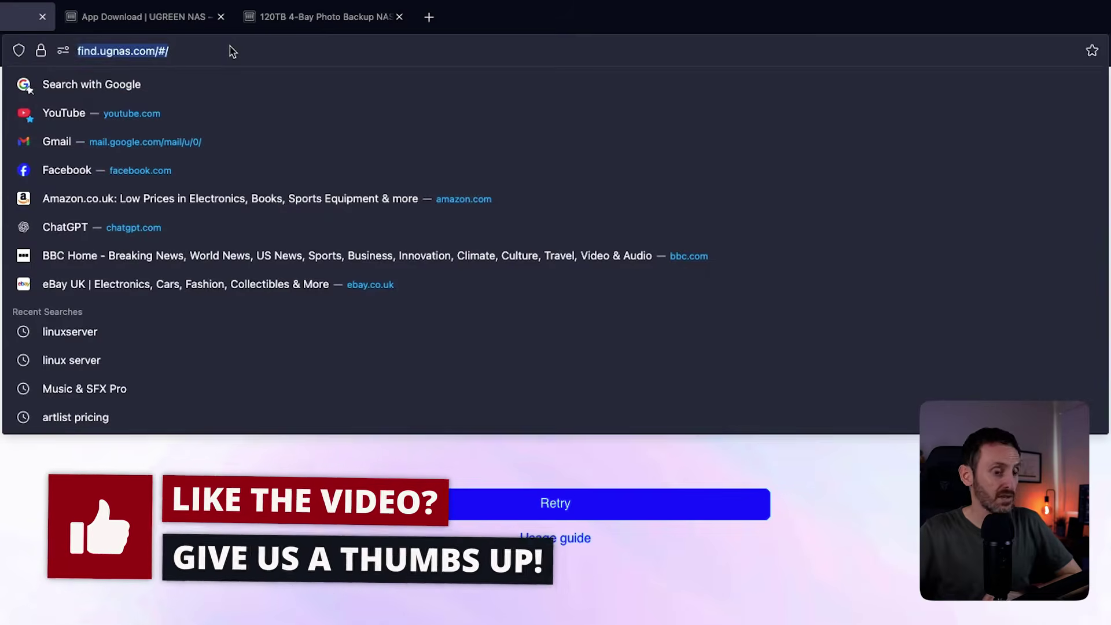
pyautogui.press('Return')
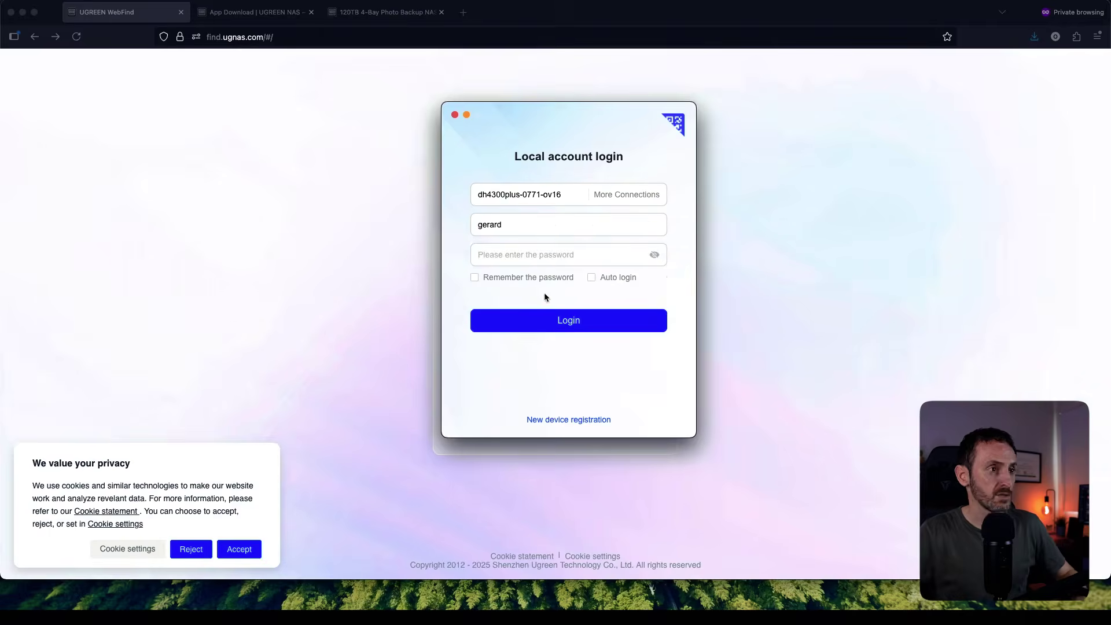
# Enter the account password in the local account login and sign in to the NAS desktop
pyautogui.click(502, 256)
pyautogui.write('p•••••••')
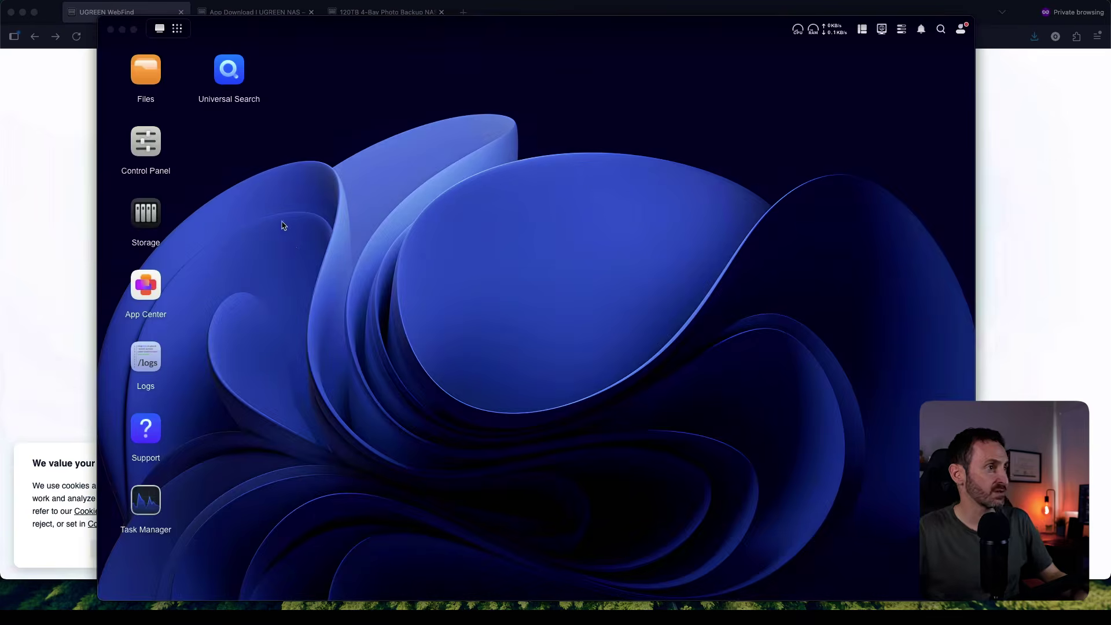
pyautogui.click(278, 232)
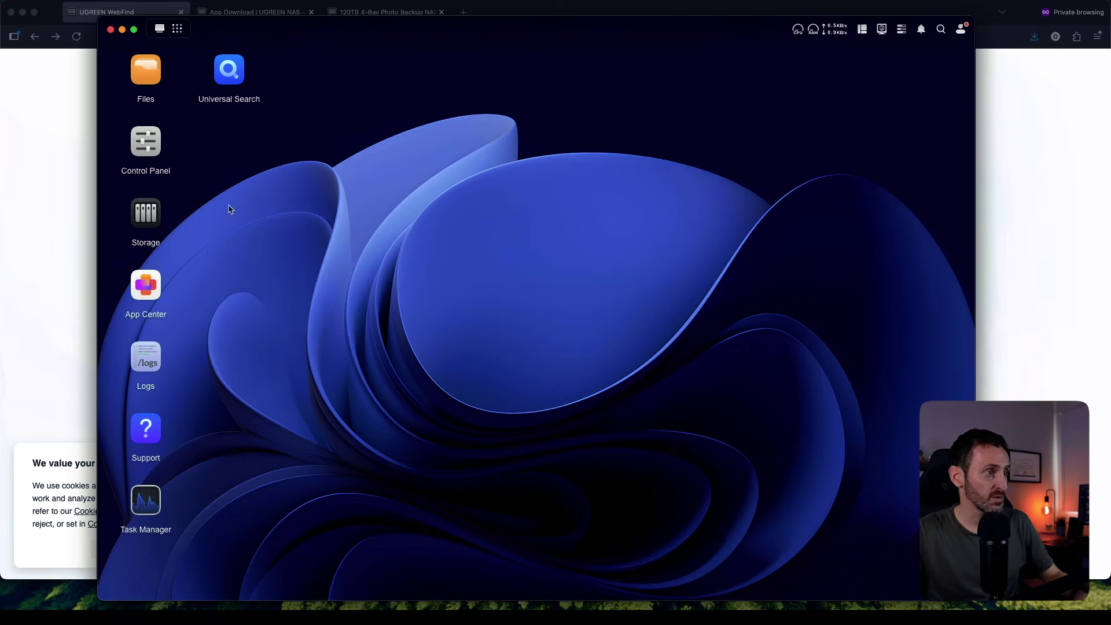
# Open the NAS storage manager and review its storage and hard drive information
pyautogui.click(145, 214)
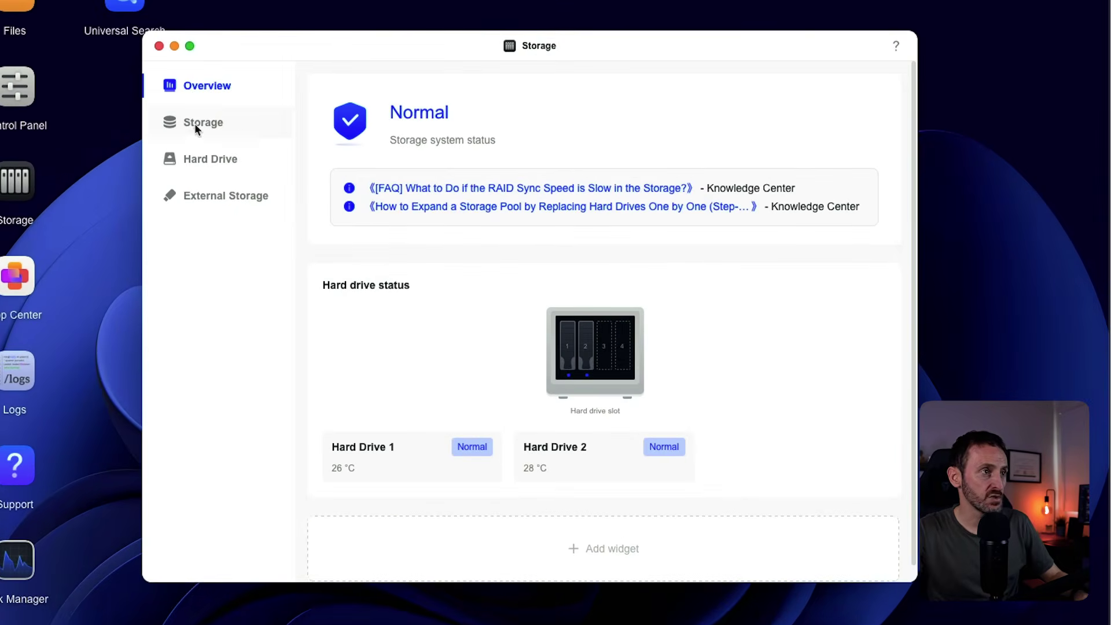
pyautogui.click(194, 123)
pyautogui.click(228, 159)
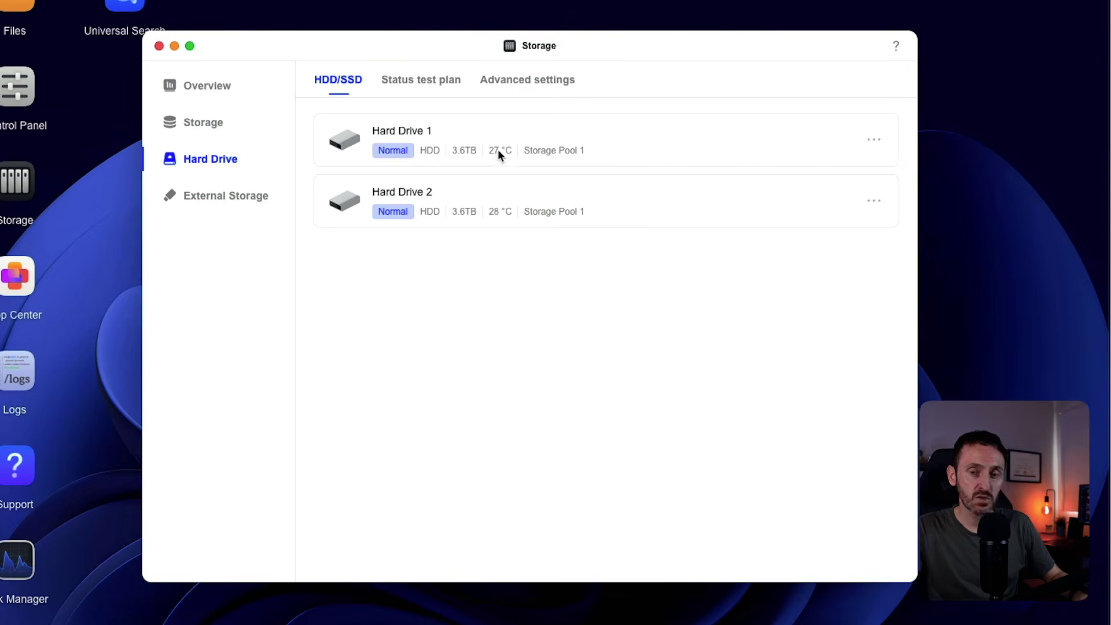
pyautogui.click(192, 121)
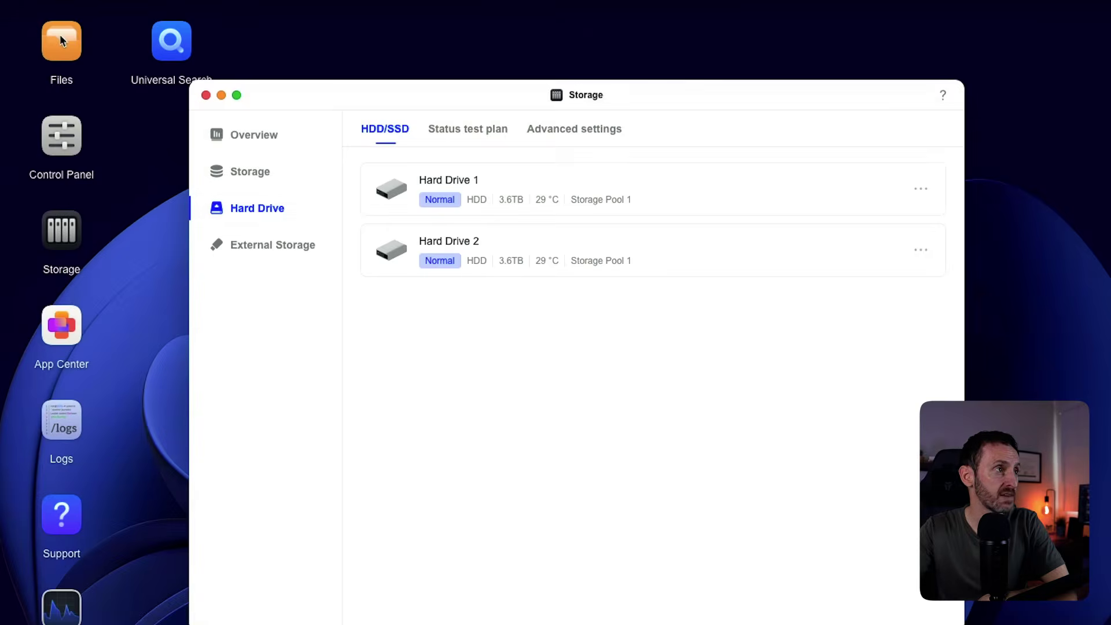
# Create a shared folder named YouTube on Volume 1 and grant the administrator's user account Read/Write permission
pyautogui.click(60, 34)
pyautogui.click(291, 196)
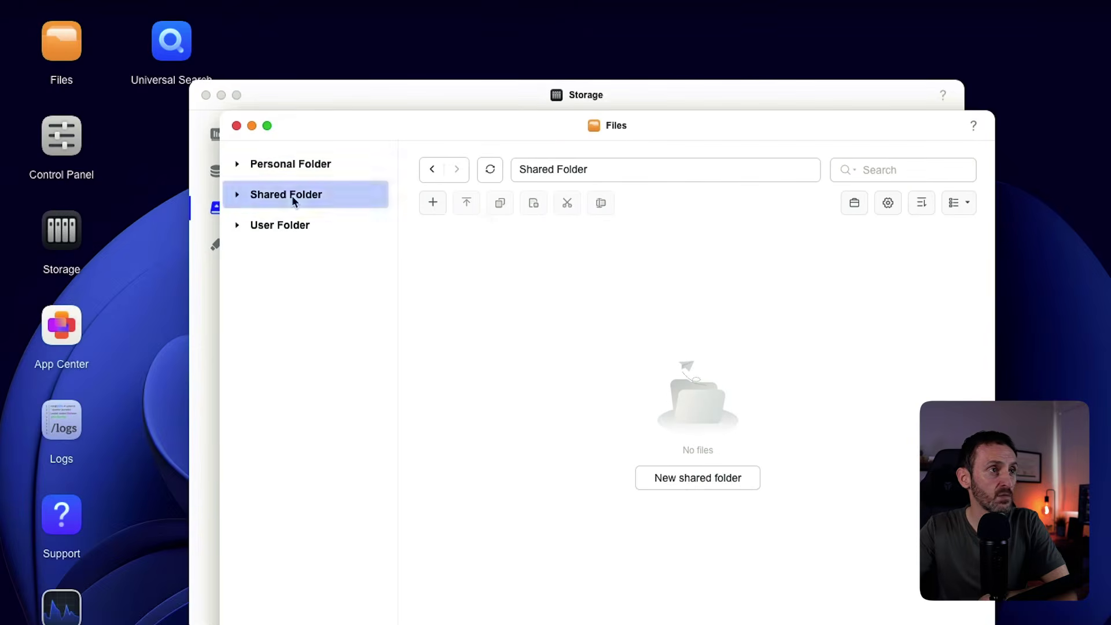
pyautogui.click(431, 204)
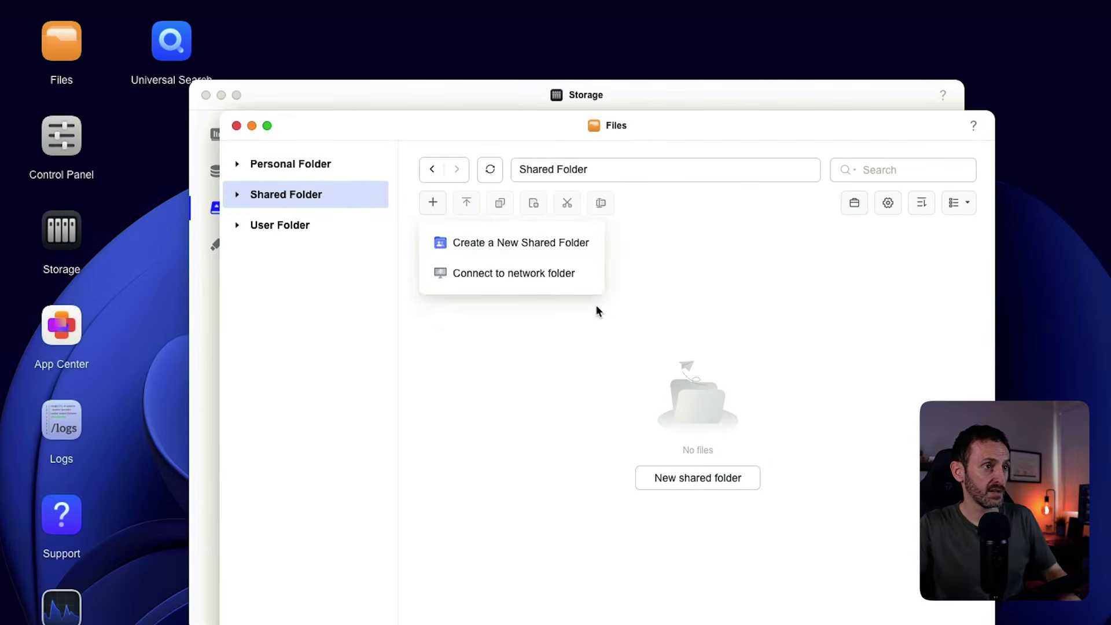
pyautogui.click(518, 243)
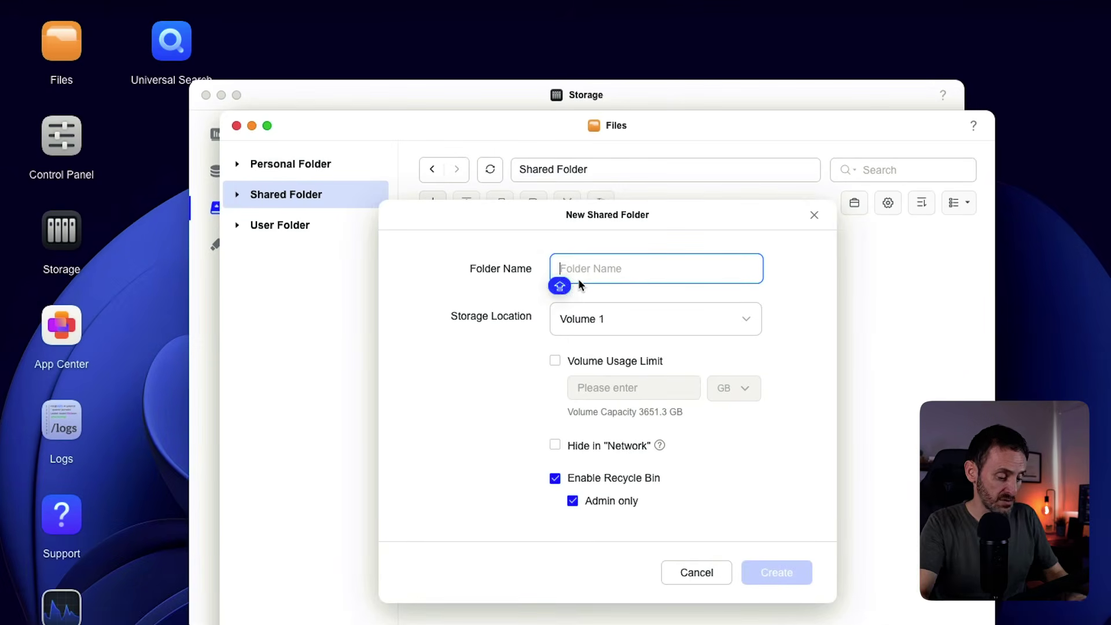
pyautogui.write('YouTube')
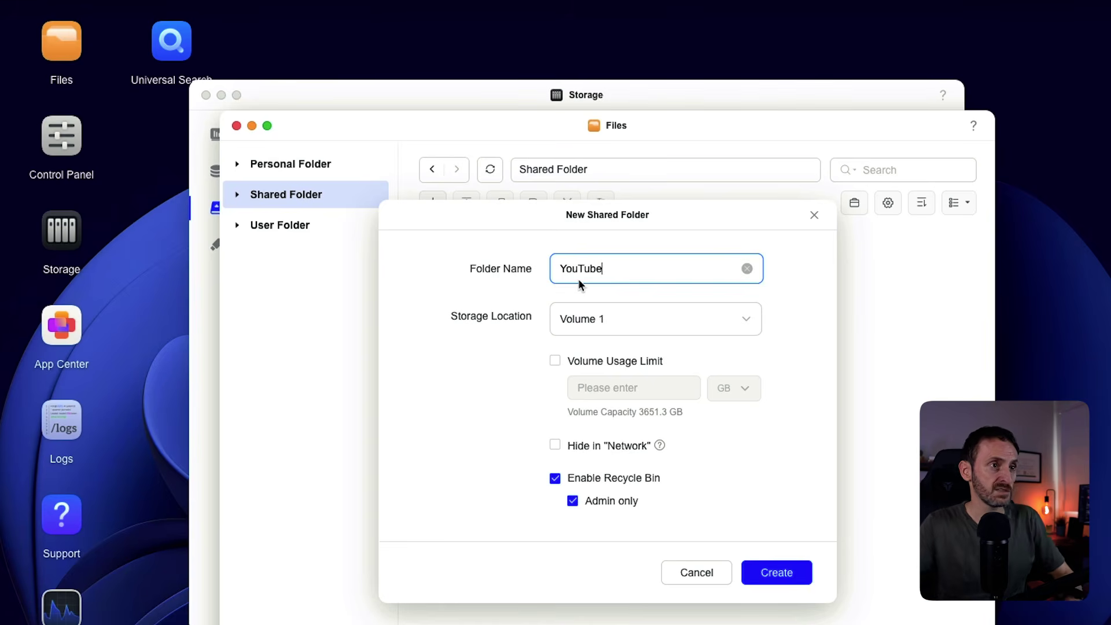
pyautogui.click(646, 319)
pyautogui.click(647, 320)
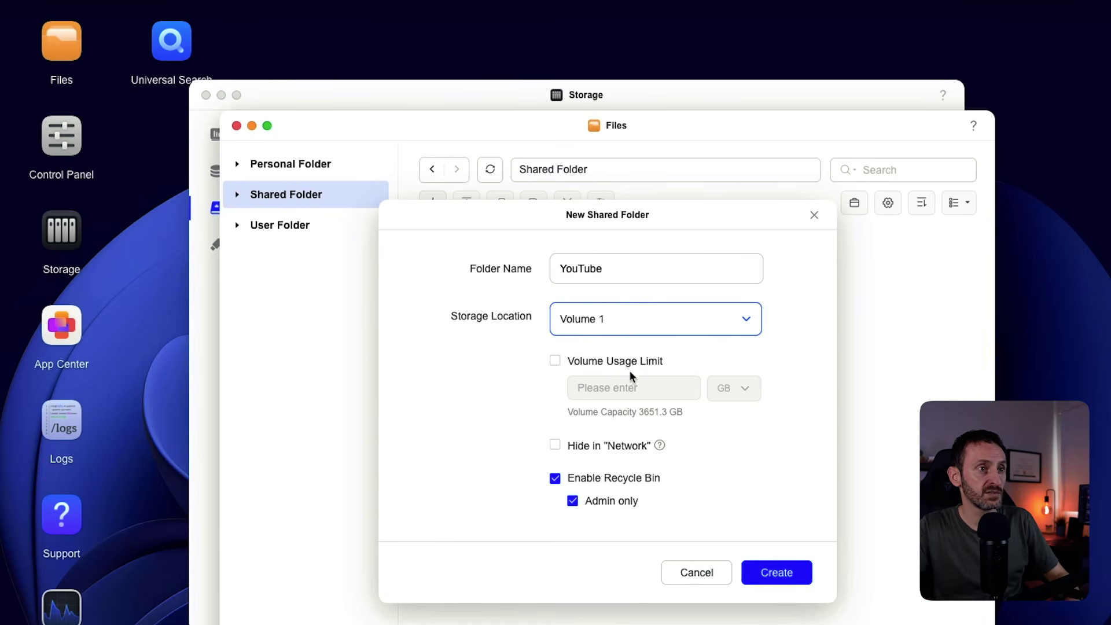
pyautogui.click(776, 573)
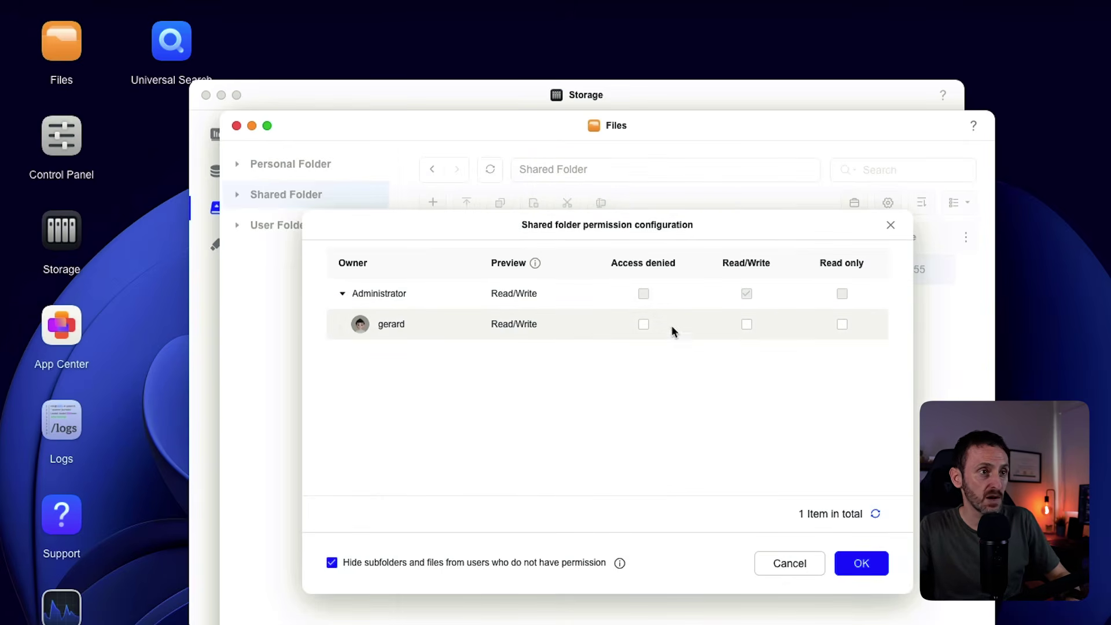
pyautogui.click(747, 325)
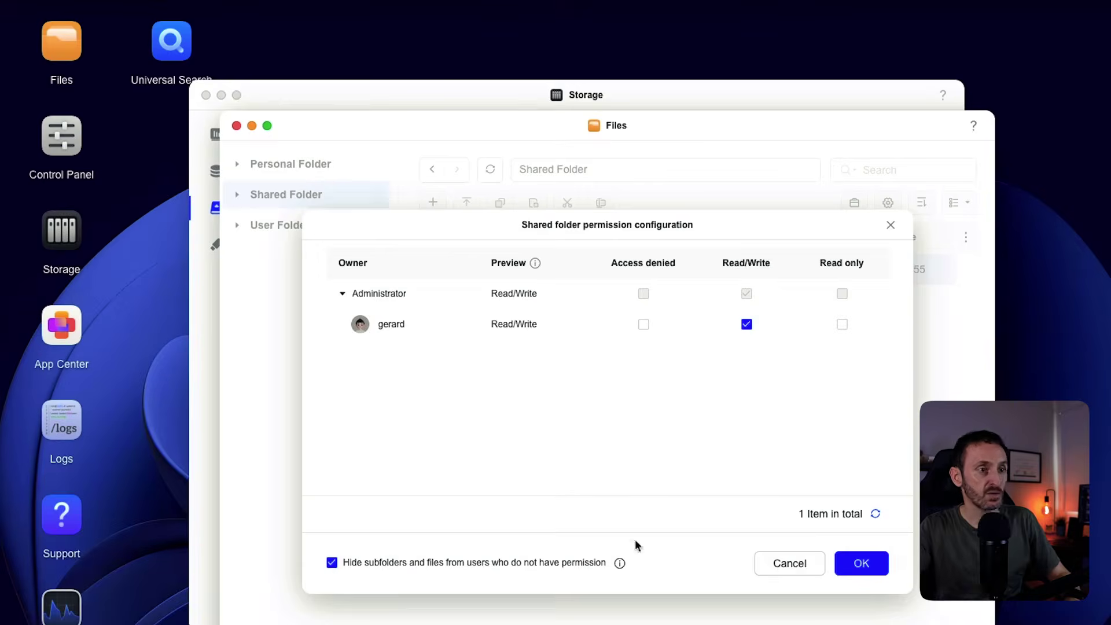
pyautogui.click(861, 563)
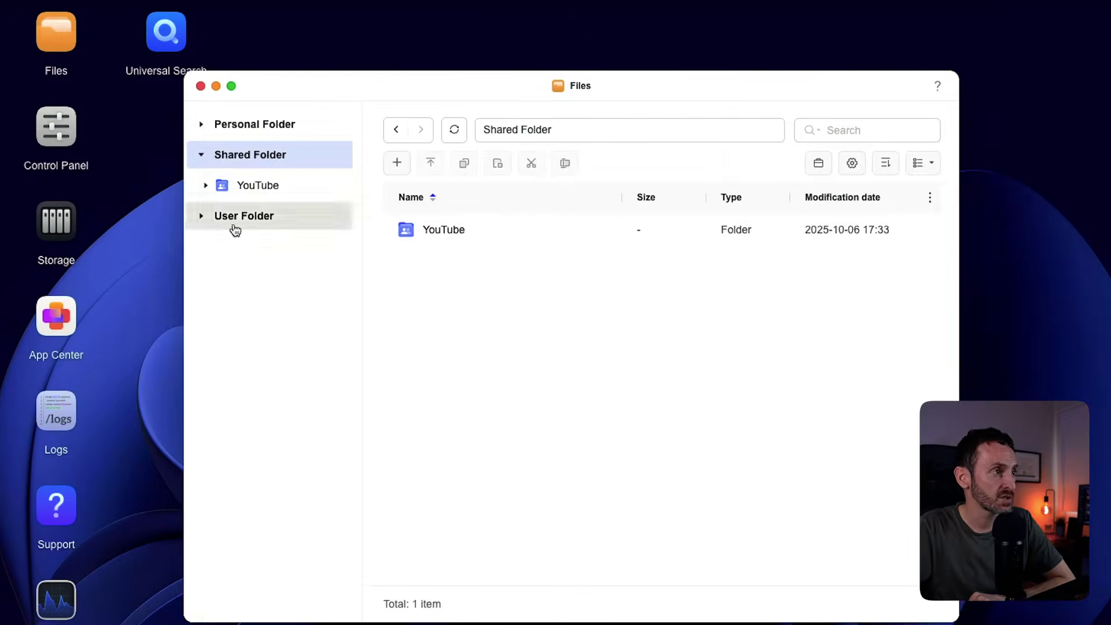
# Enable the SMB service in the Control Panel's File Service settings
pyautogui.click(58, 128)
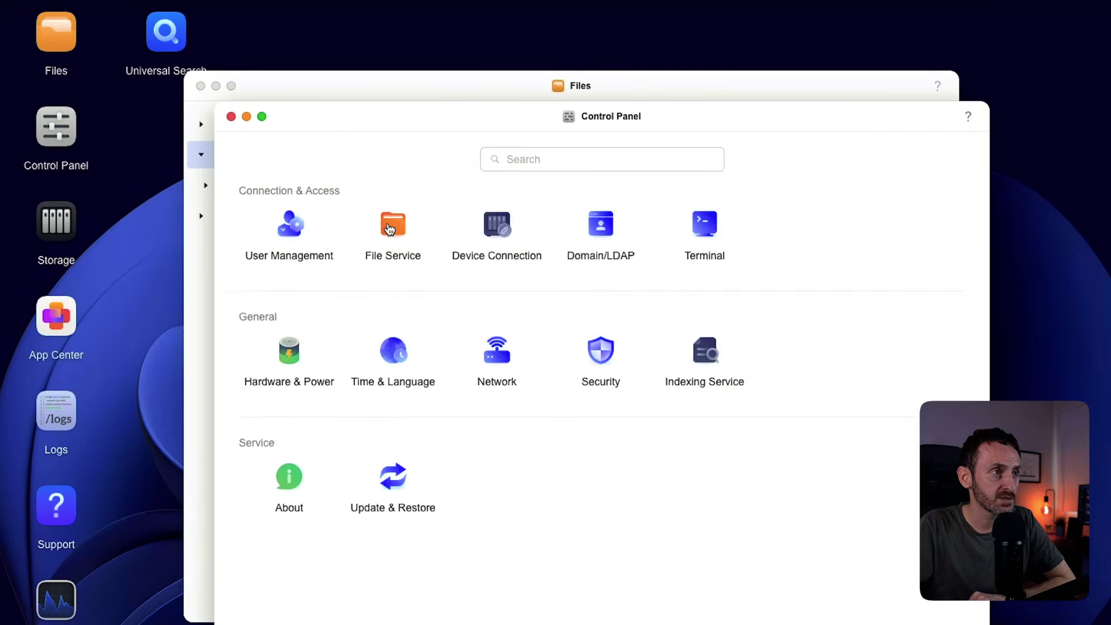
pyautogui.click(390, 230)
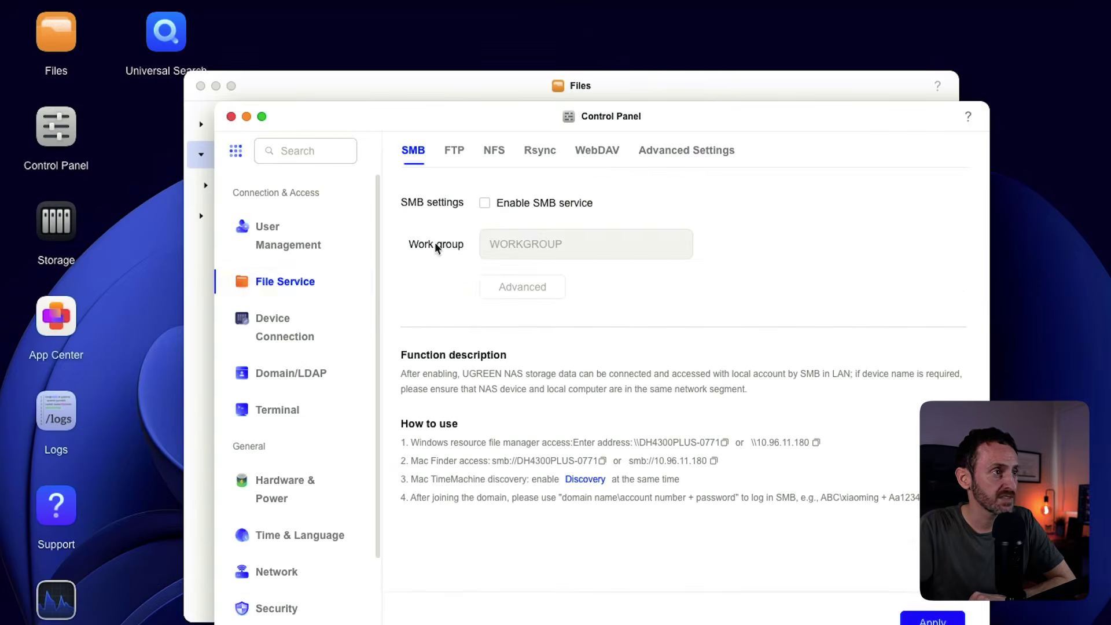
pyautogui.click(488, 204)
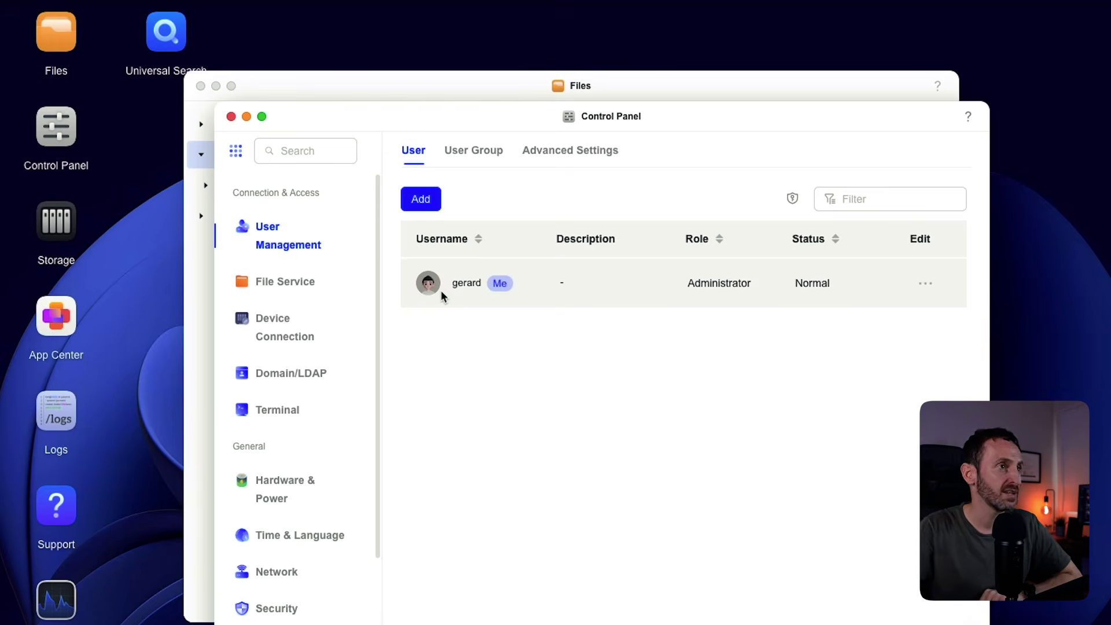
# Review the Control Panel's user group, LAN device connection, Domain/LDAP and Terminal settings
pyautogui.click(475, 155)
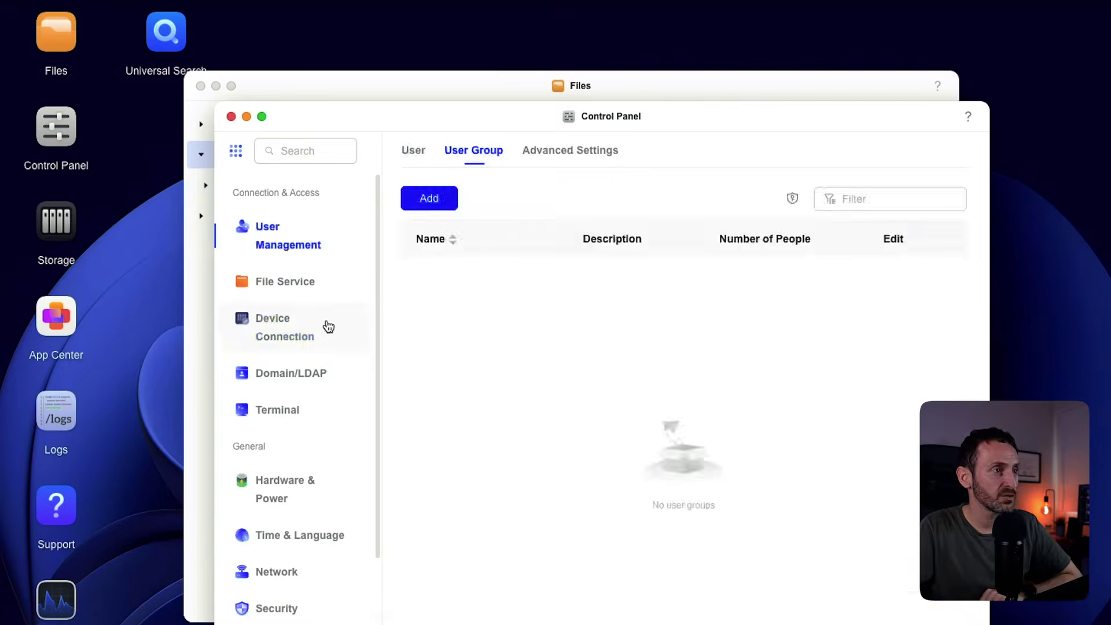
pyautogui.click(300, 331)
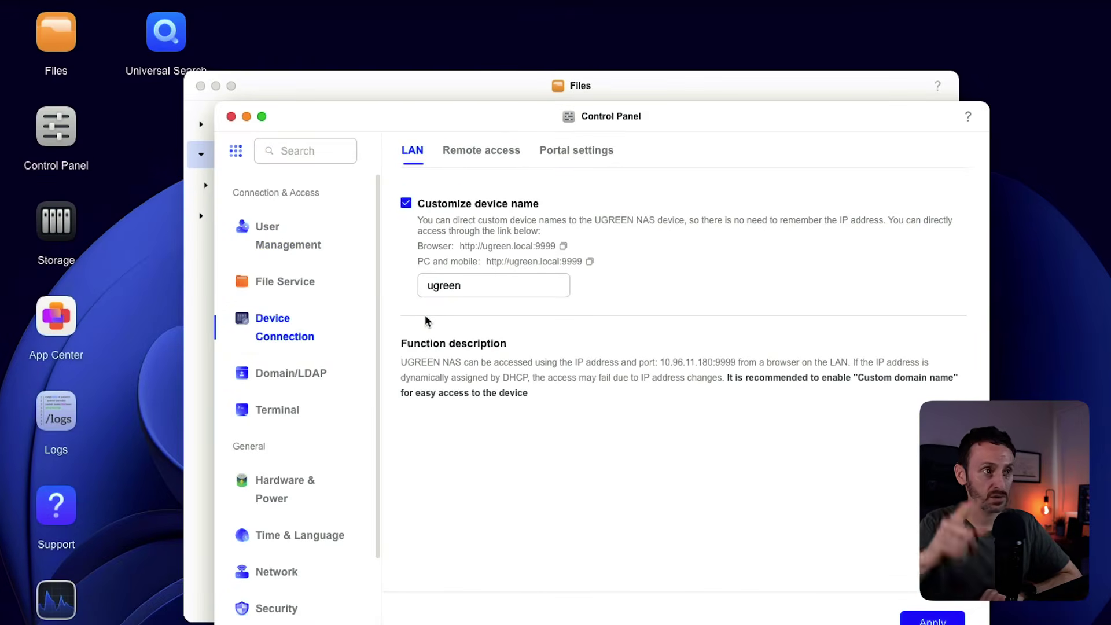
pyautogui.click(289, 374)
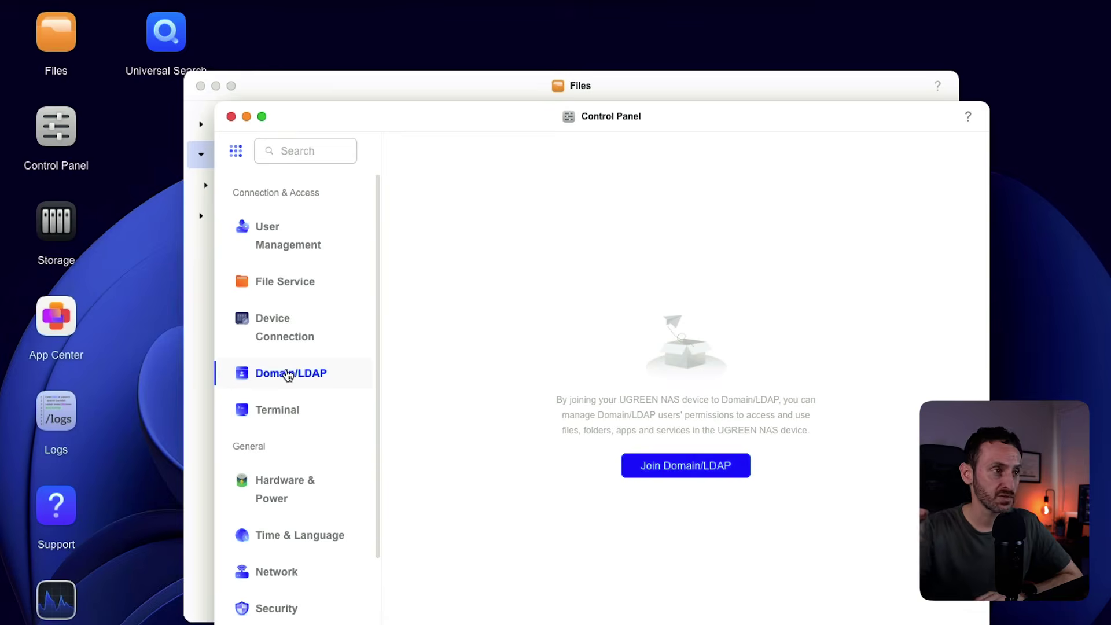
pyautogui.click(299, 420)
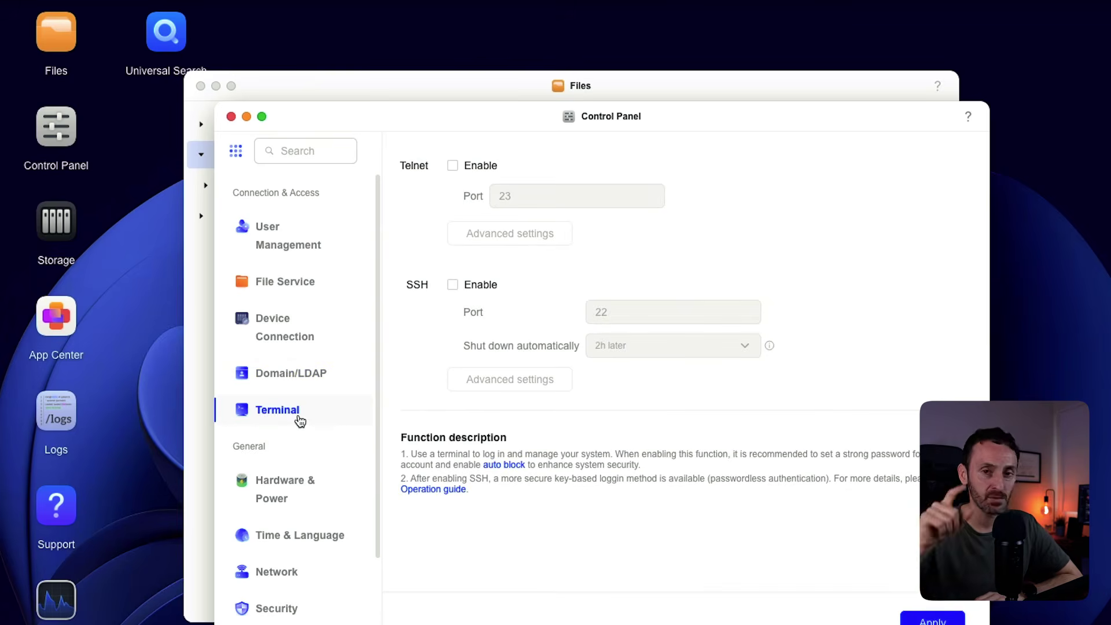
pyautogui.scroll(-2, 324, 493)
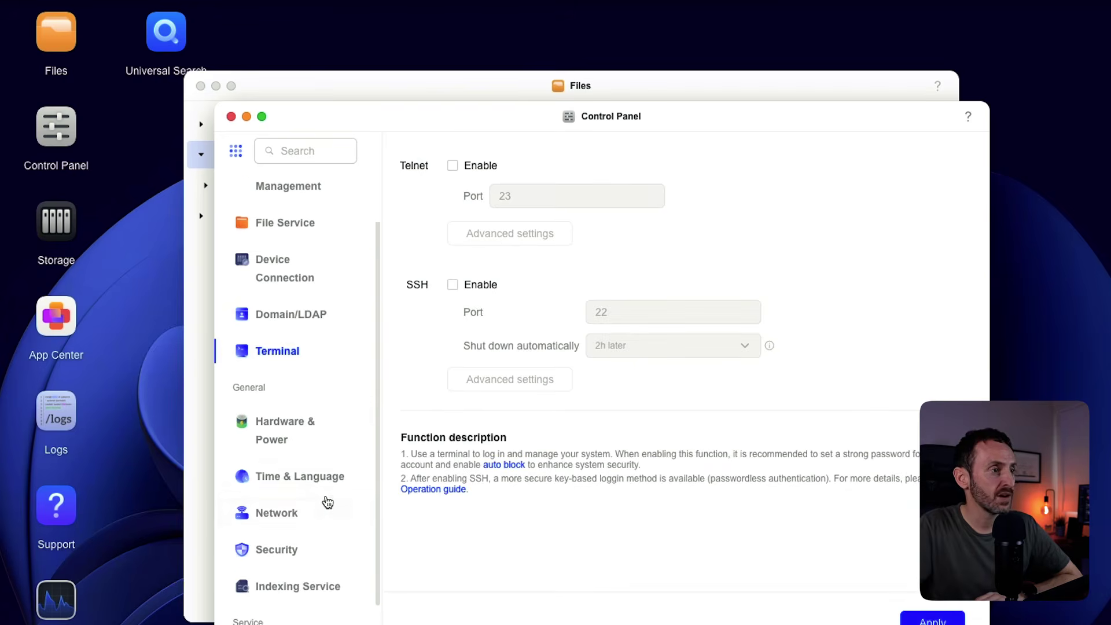
# Examine the network's default gateway service order, and the general security, firewall and certificate settings
pyautogui.click(292, 513)
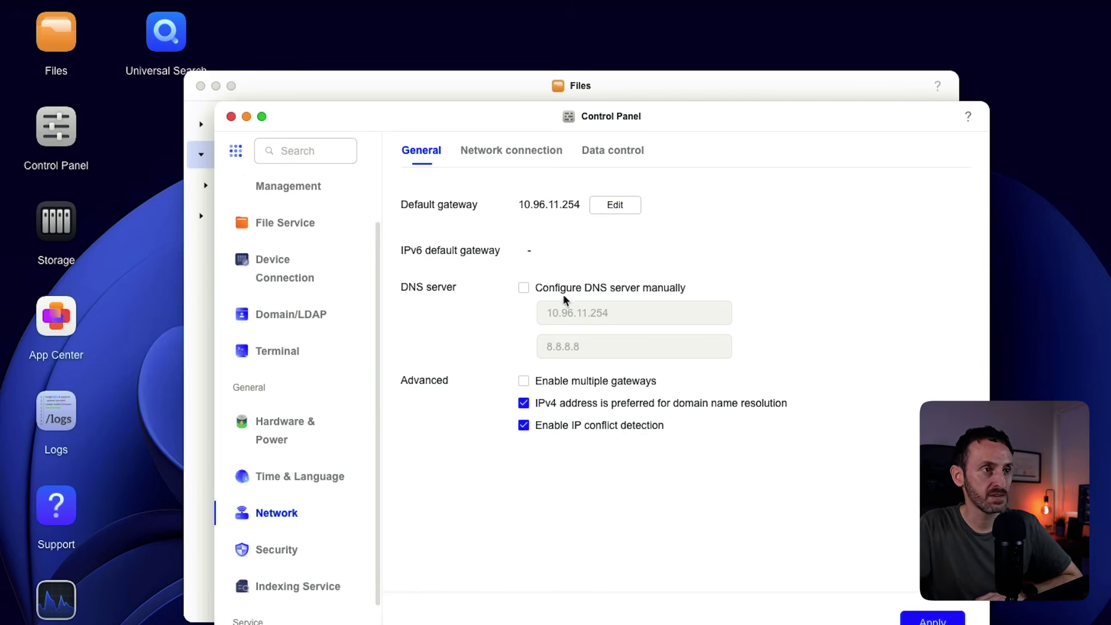
pyautogui.click(619, 207)
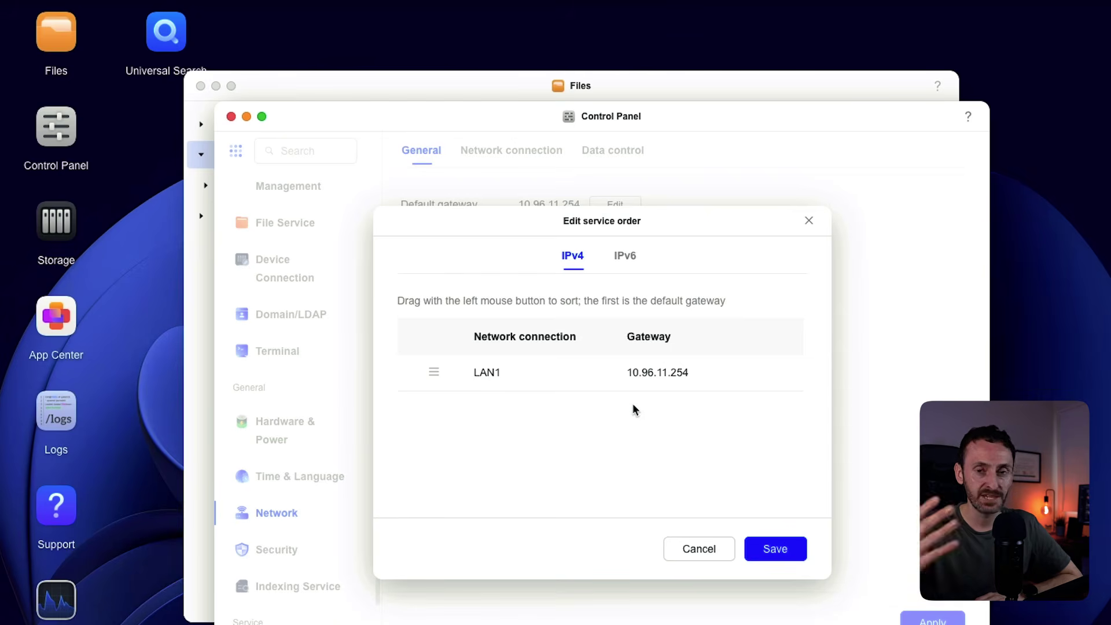
pyautogui.click(688, 550)
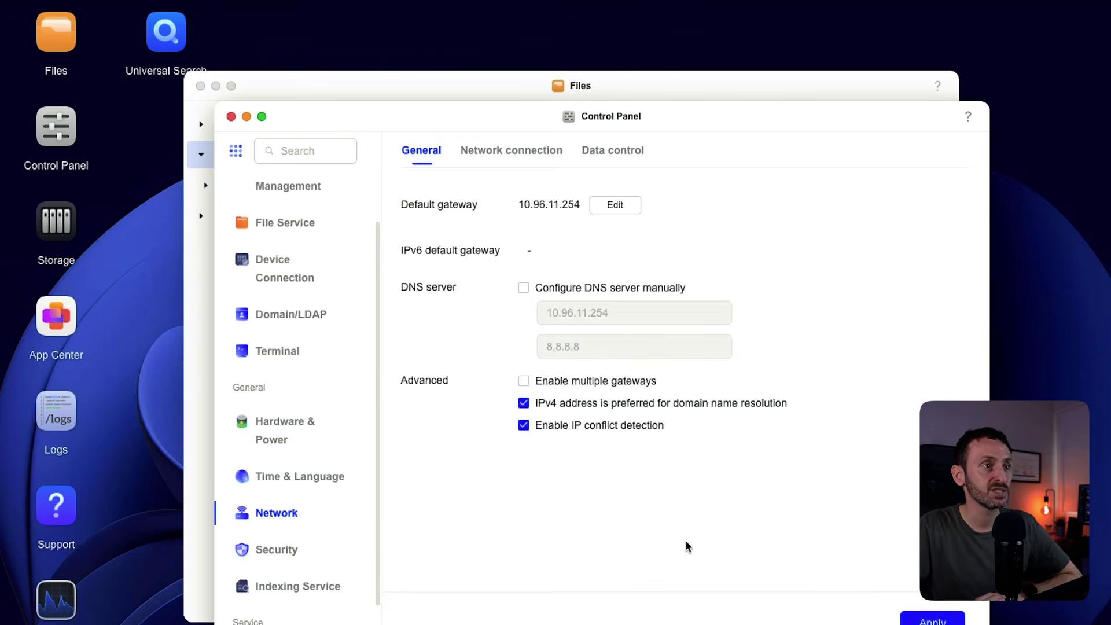
pyautogui.scroll(-1, 289, 491)
pyautogui.click(276, 492)
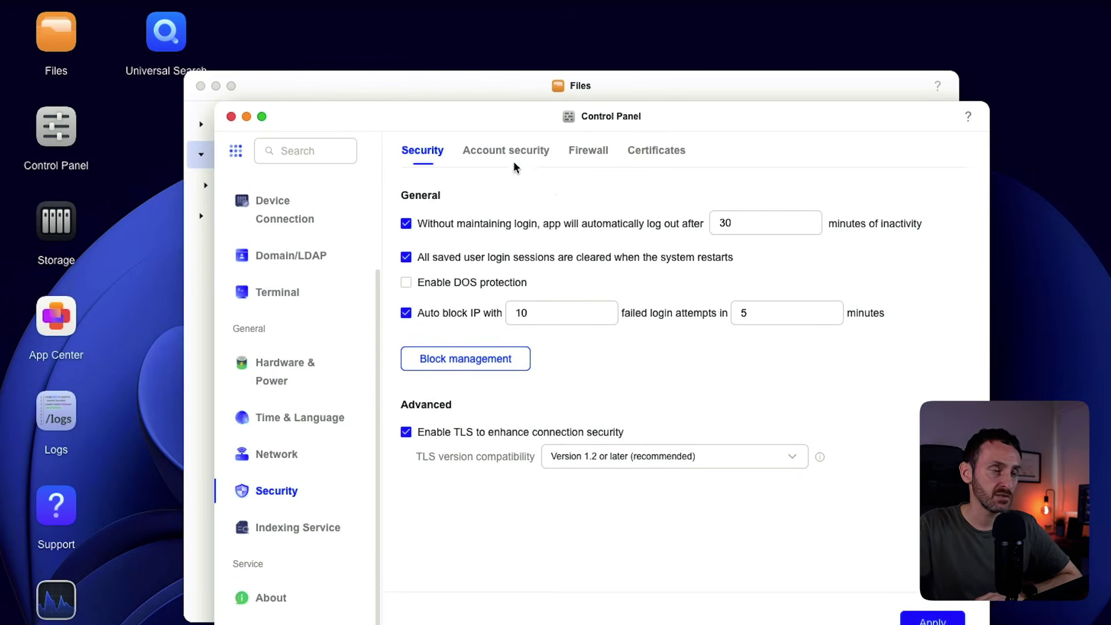
pyautogui.click(596, 156)
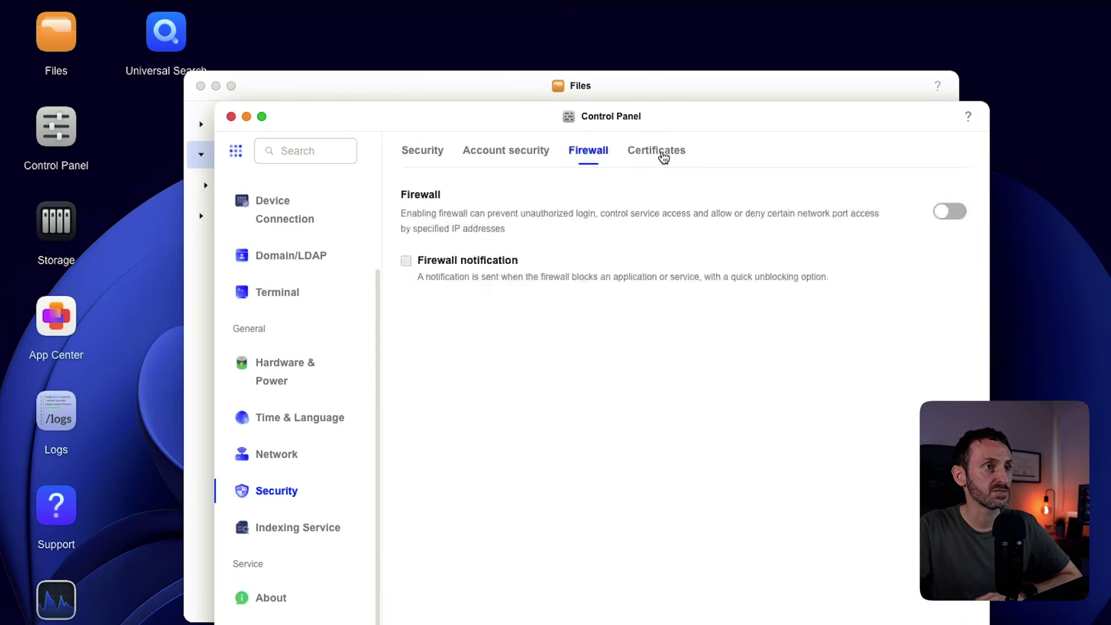
pyautogui.click(662, 155)
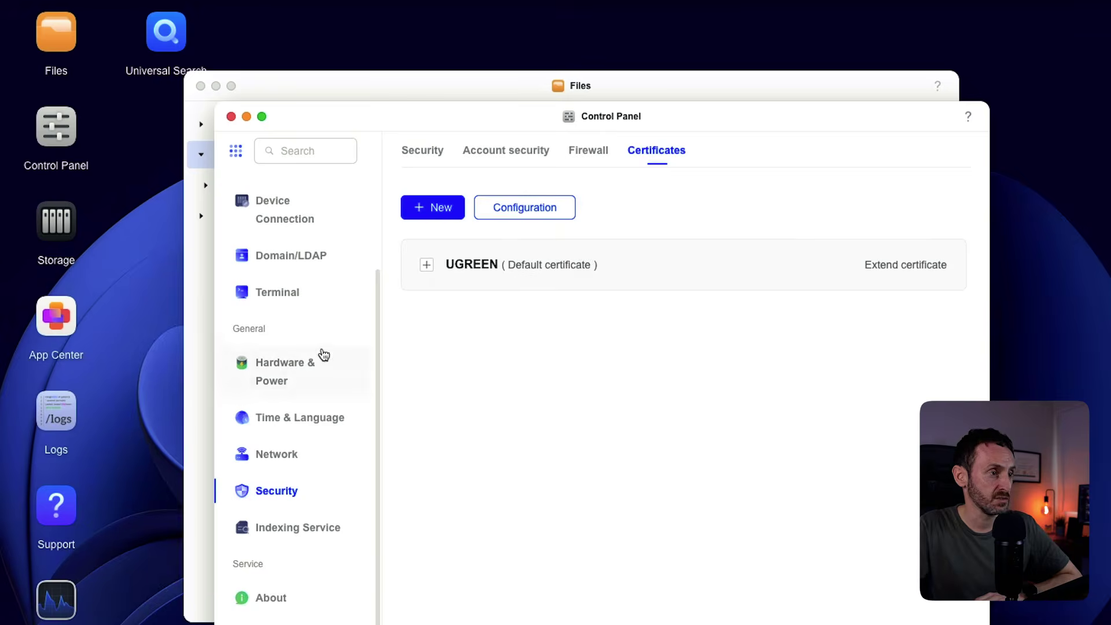
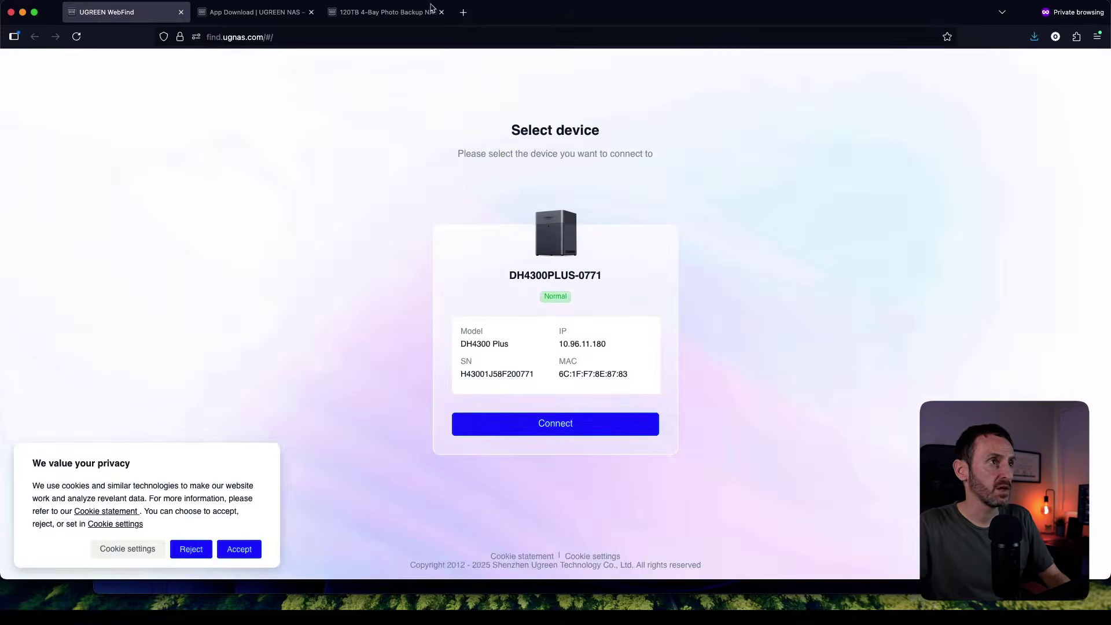
# Search the web for "portainer install" in a new tab and open Portainer's official installation page
pyautogui.click(463, 12)
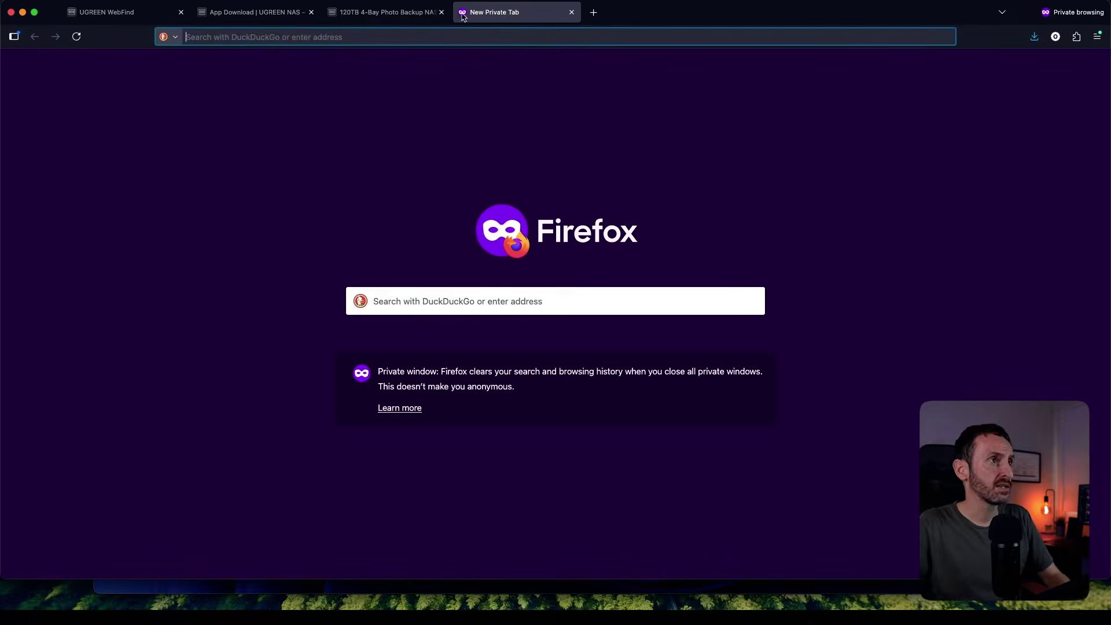
pyautogui.write('portainer install')
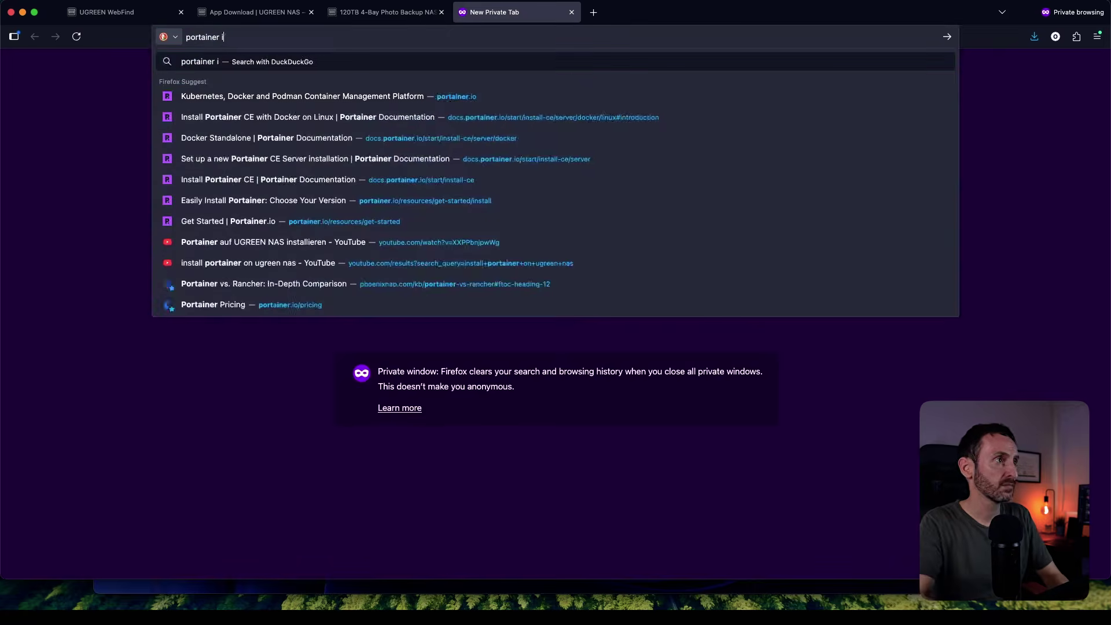
pyautogui.press('Return')
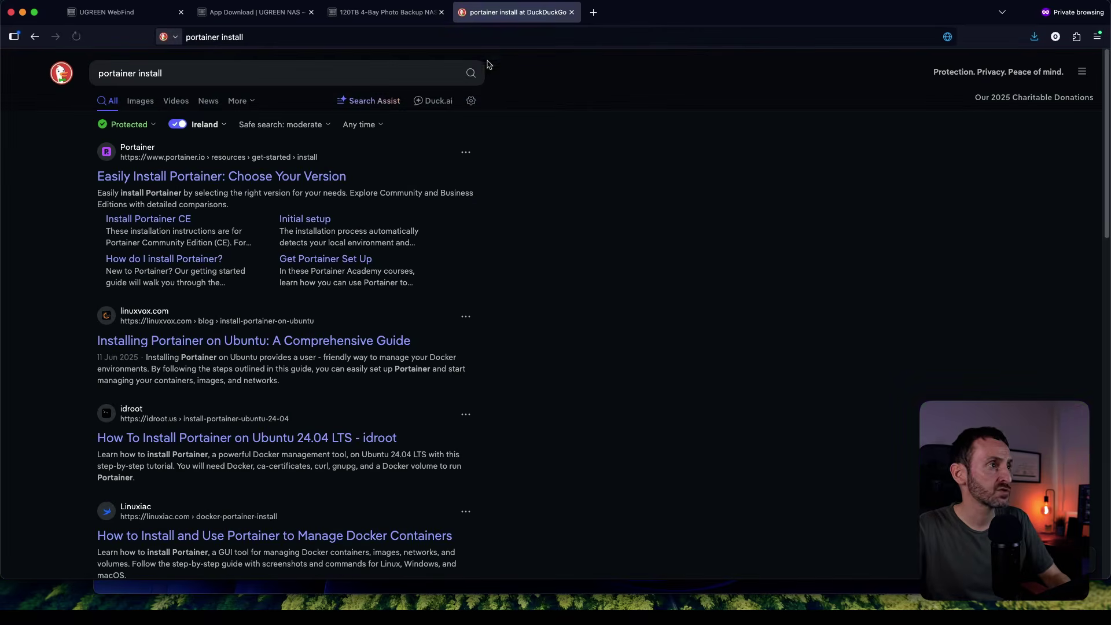
pyautogui.click(196, 177)
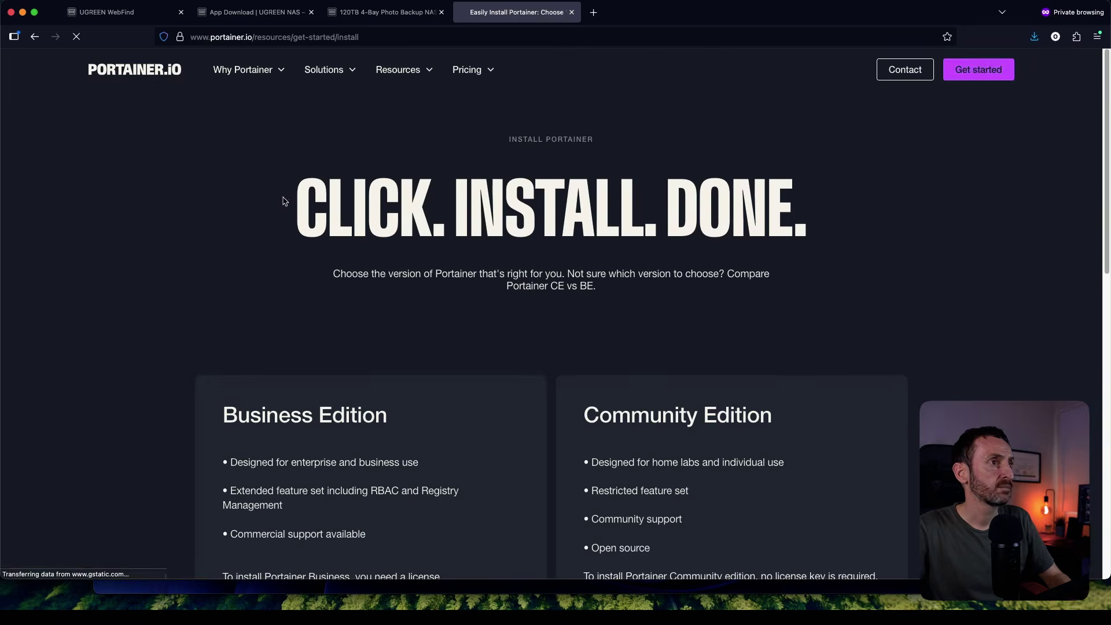
# Browse Portainer's getting-started options and open the installation documentation for the Community Edition
pyautogui.click(984, 72)
pyautogui.scroll(-10, 904, 256)
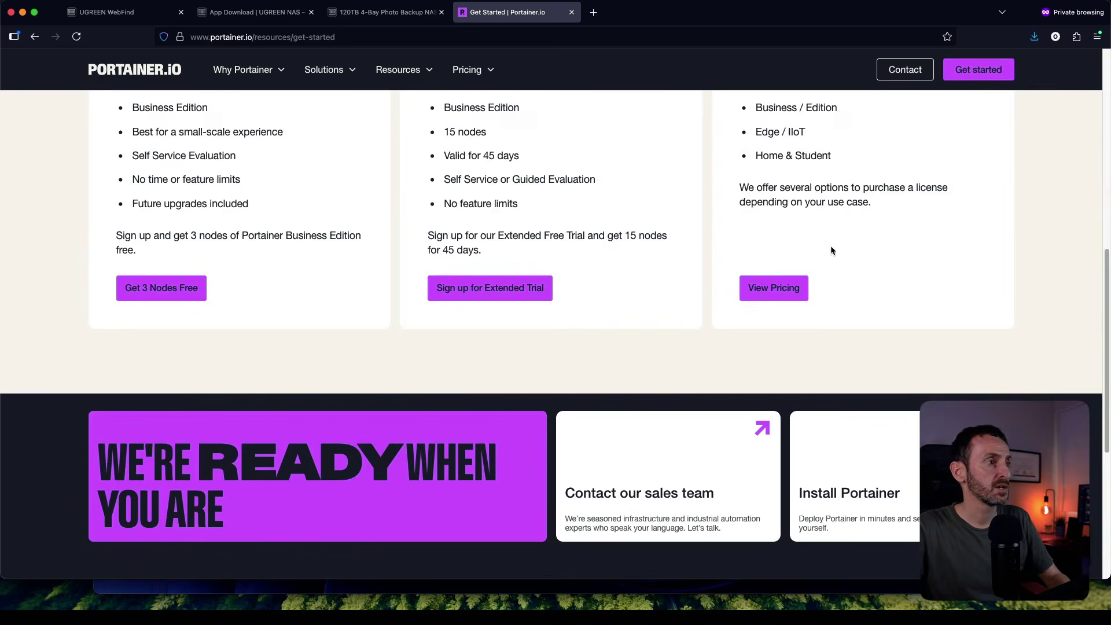
pyautogui.scroll(2, 880, 223)
pyautogui.scroll(-3, 879, 227)
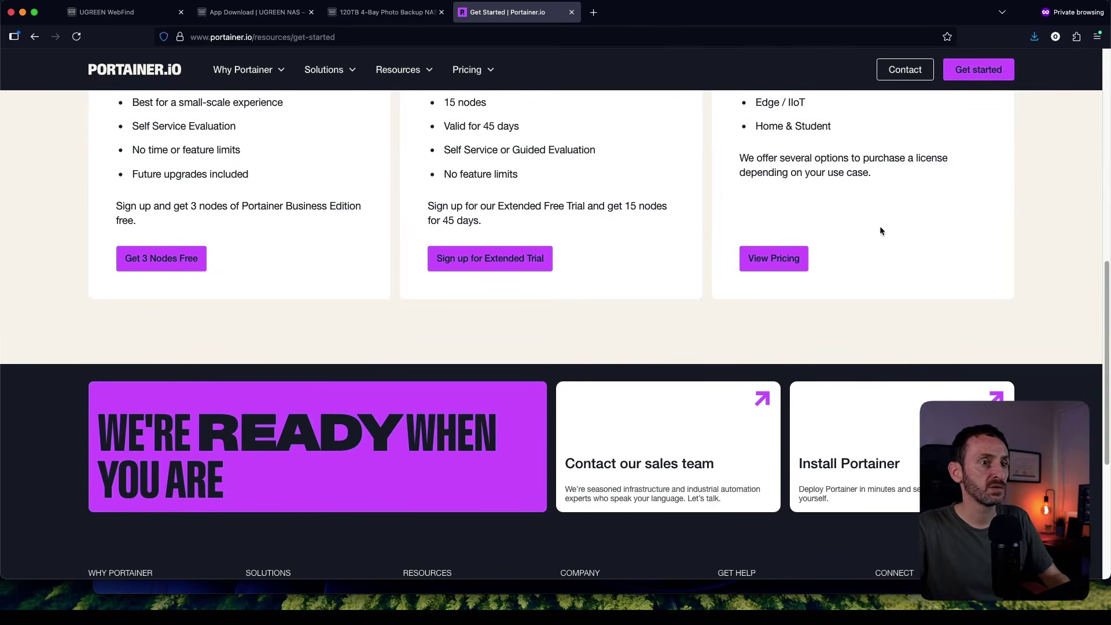
pyautogui.click(863, 474)
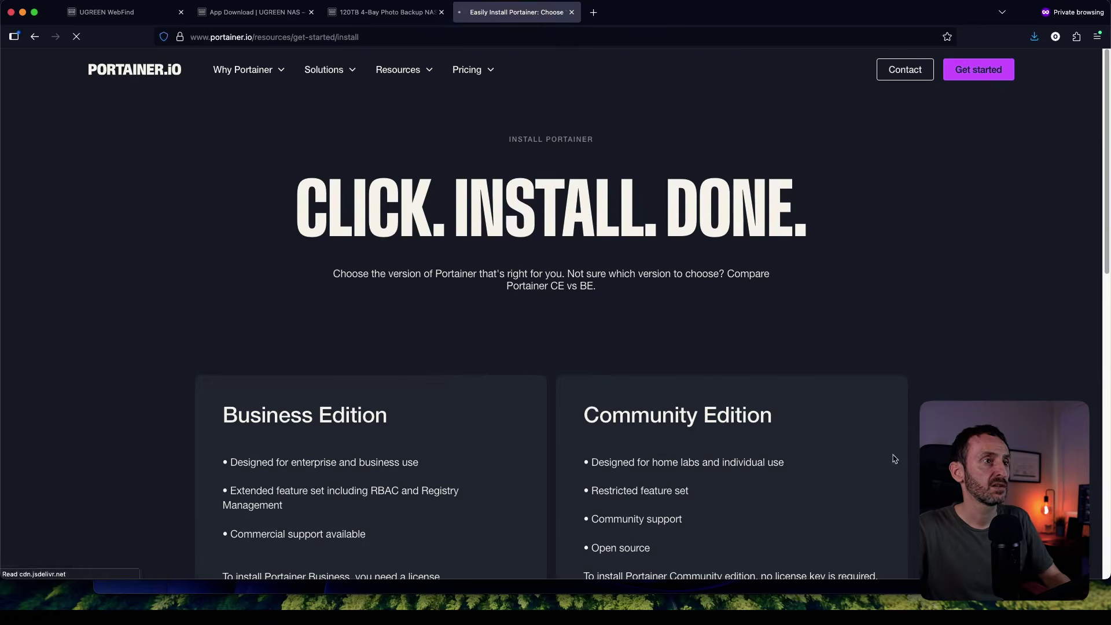
pyautogui.scroll(-5, 808, 309)
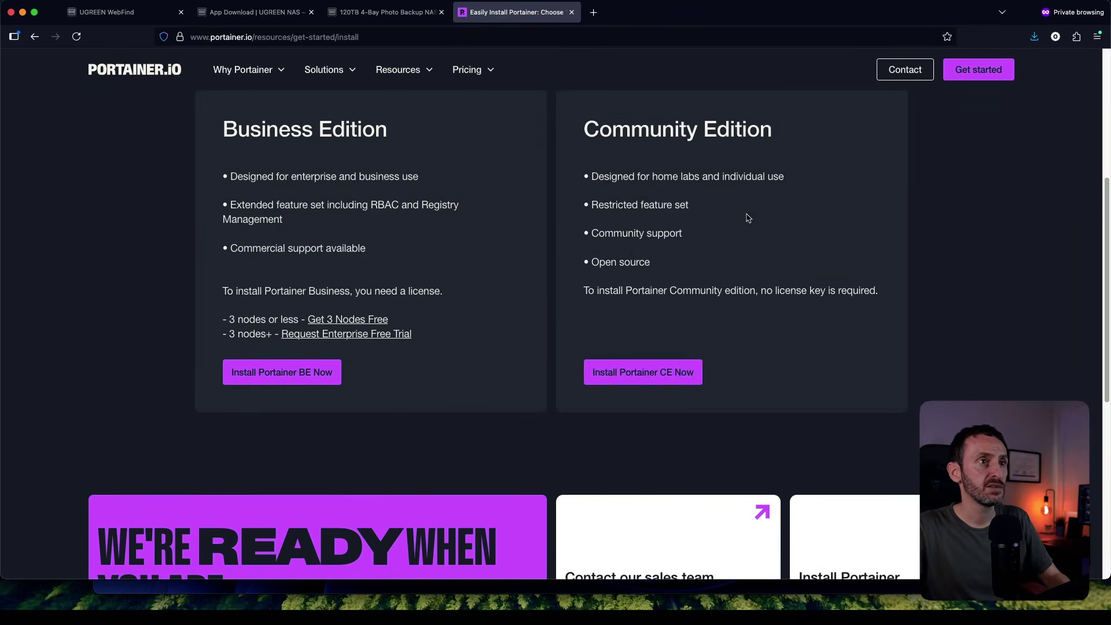
pyautogui.click(637, 370)
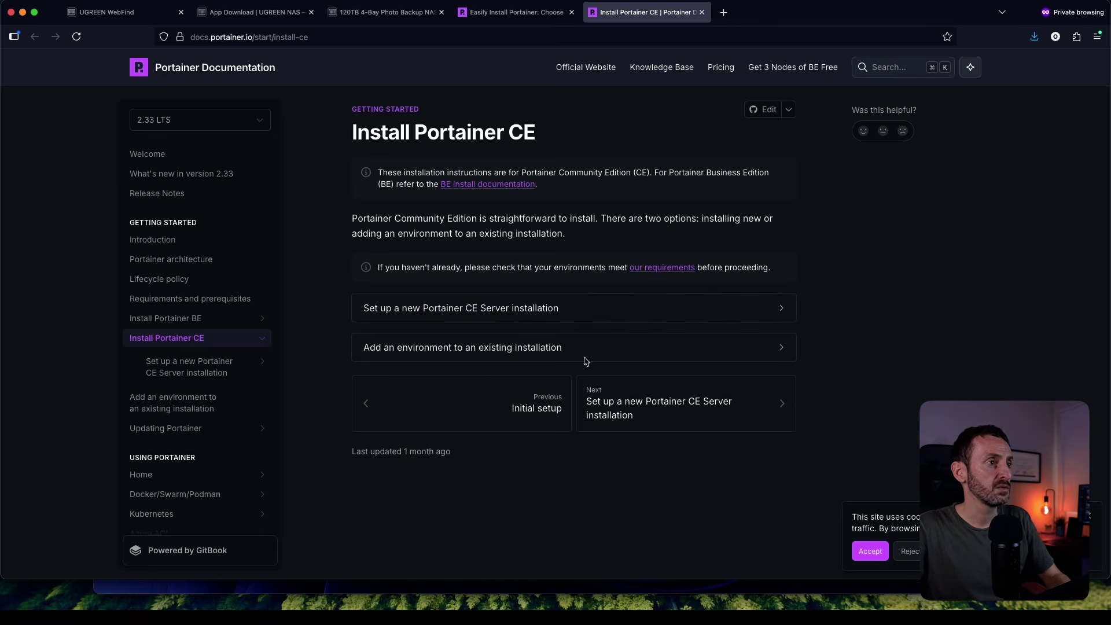
# Open the new CE server instructions for Docker Standalone on Linux and go to the Deployment section's docker run commands
pyautogui.click(665, 316)
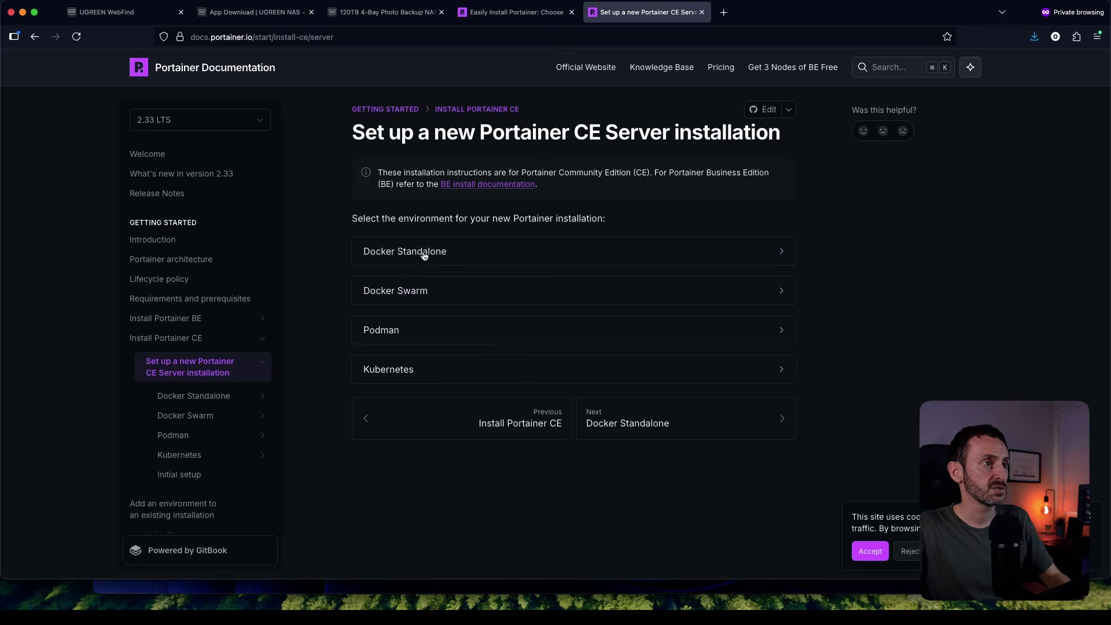
pyautogui.click(454, 252)
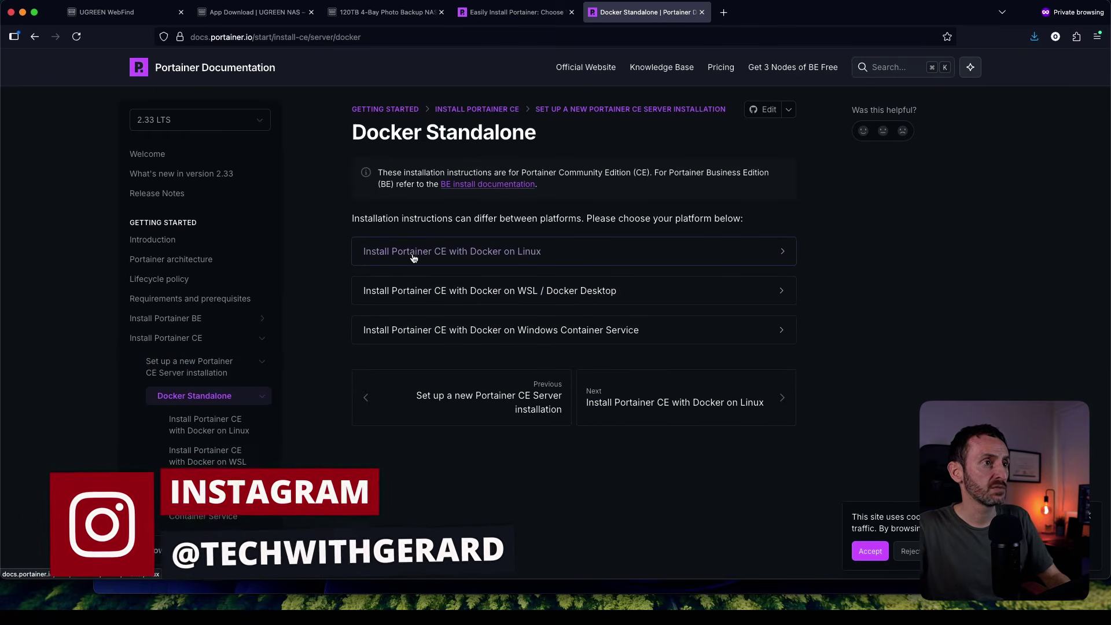
pyautogui.click(560, 253)
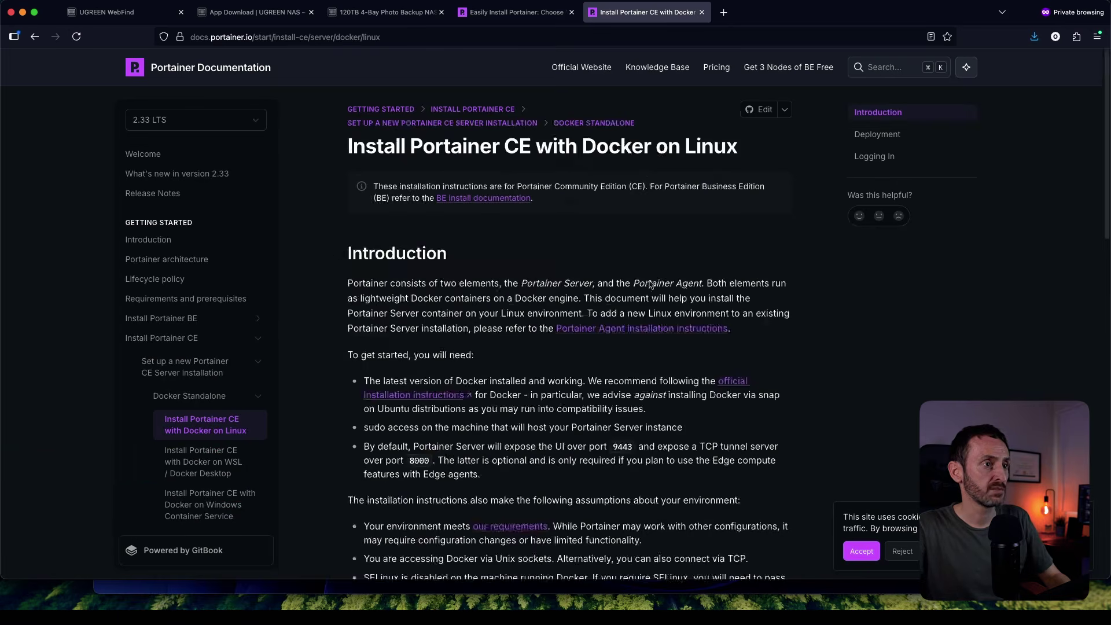
pyautogui.scroll(-6, 559, 376)
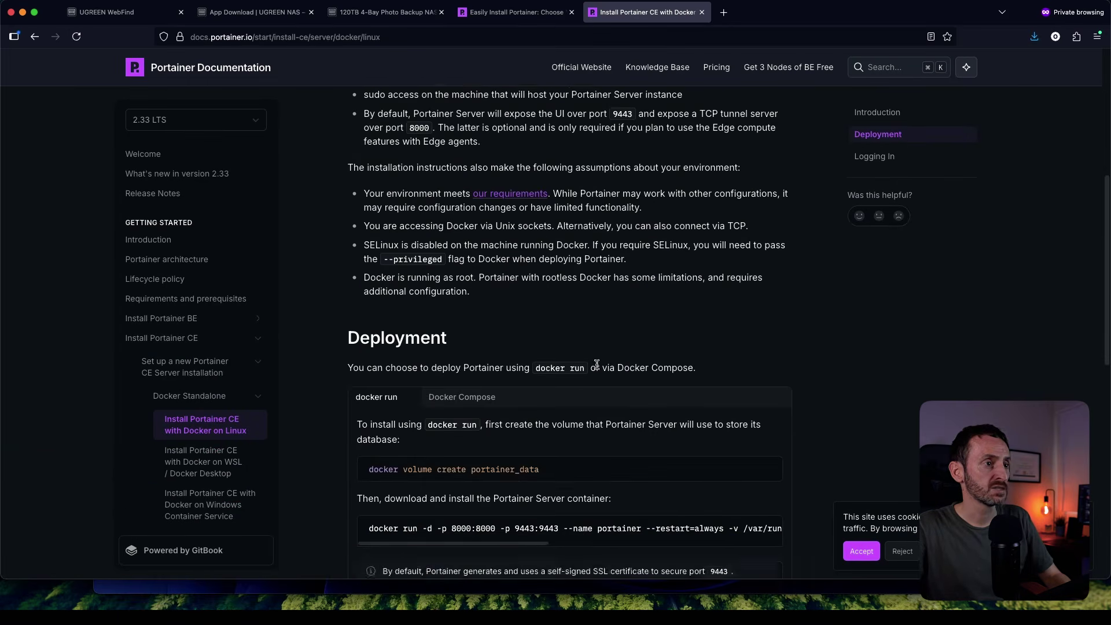
pyautogui.scroll(-3, 597, 363)
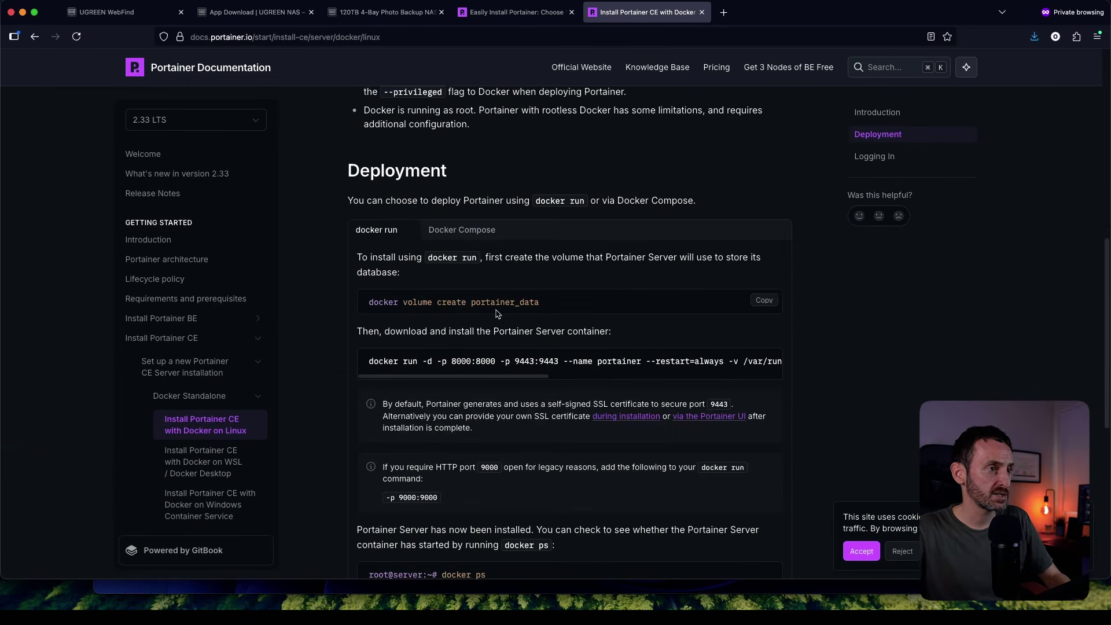
# Copy the command docker volume create portainer_data from the Deployment section
pyautogui.moveTo(368, 306); pyautogui.dragTo(553, 307)
pyautogui.press('super+c')
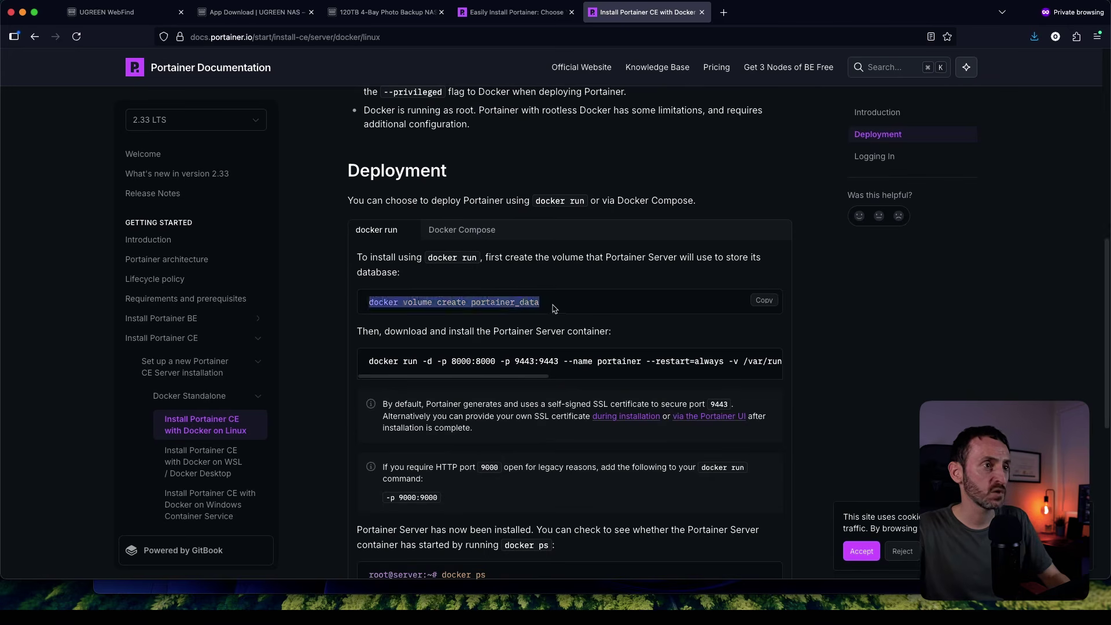
pyautogui.click(507, 306)
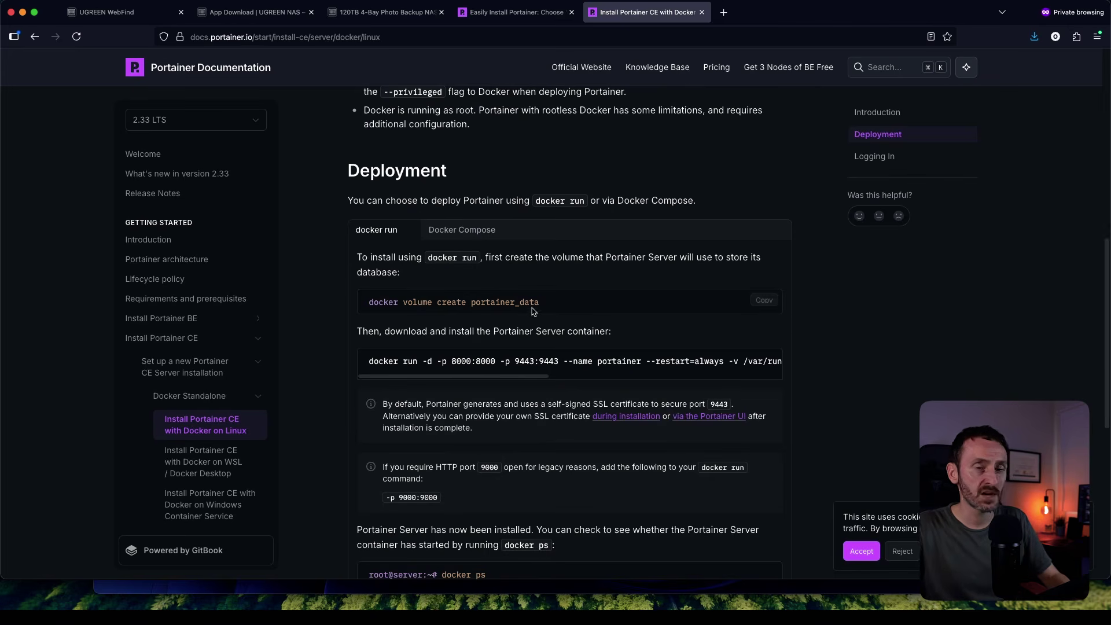
pyautogui.moveTo(371, 359); pyautogui.dragTo(747, 364)
pyautogui.moveTo(513, 380)
pyautogui.mouseDown()
pyautogui.moveTo(746, 384)
pyautogui.moveTo(504, 372)
pyautogui.mouseUp()
pyautogui.moveTo(540, 302); pyautogui.dragTo(379, 302)
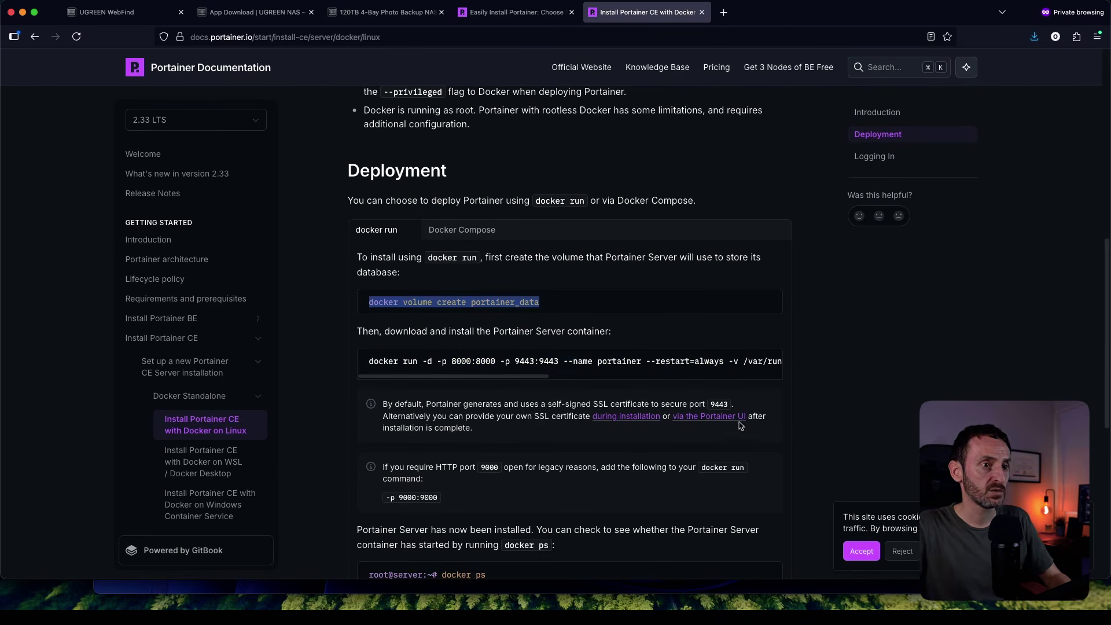
# Switch to the NAS's SSH terminal session and try to run docker volume create portainer_data as the regular account
pyautogui.hotkey('ctrl', 'Up')
pyautogui.click(663, 124)
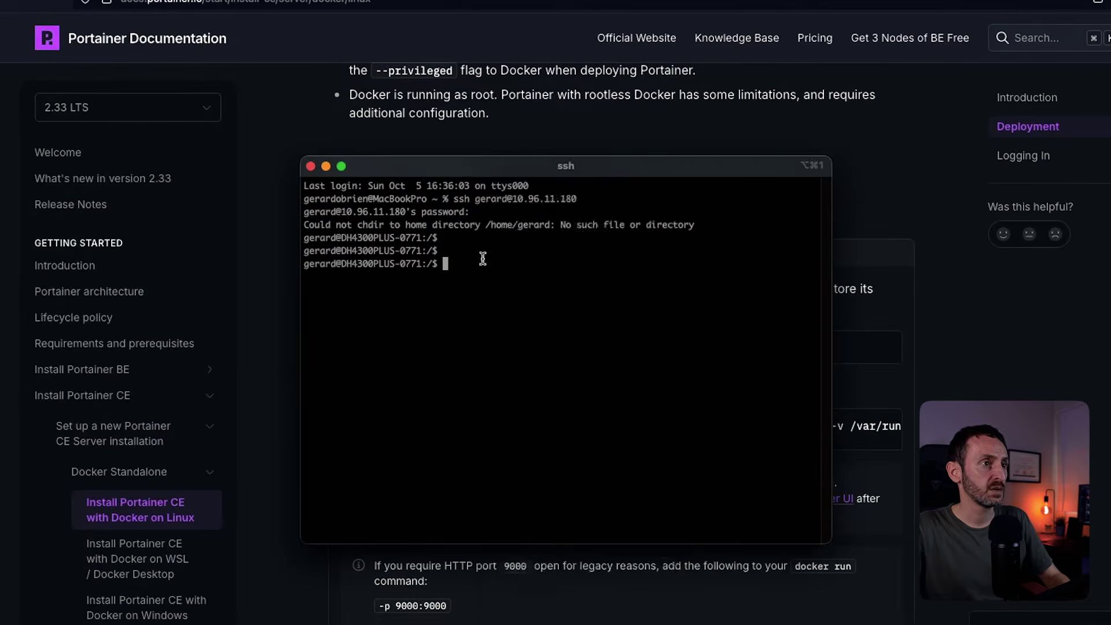
pyautogui.rightClick(483, 259)
pyautogui.click(522, 443)
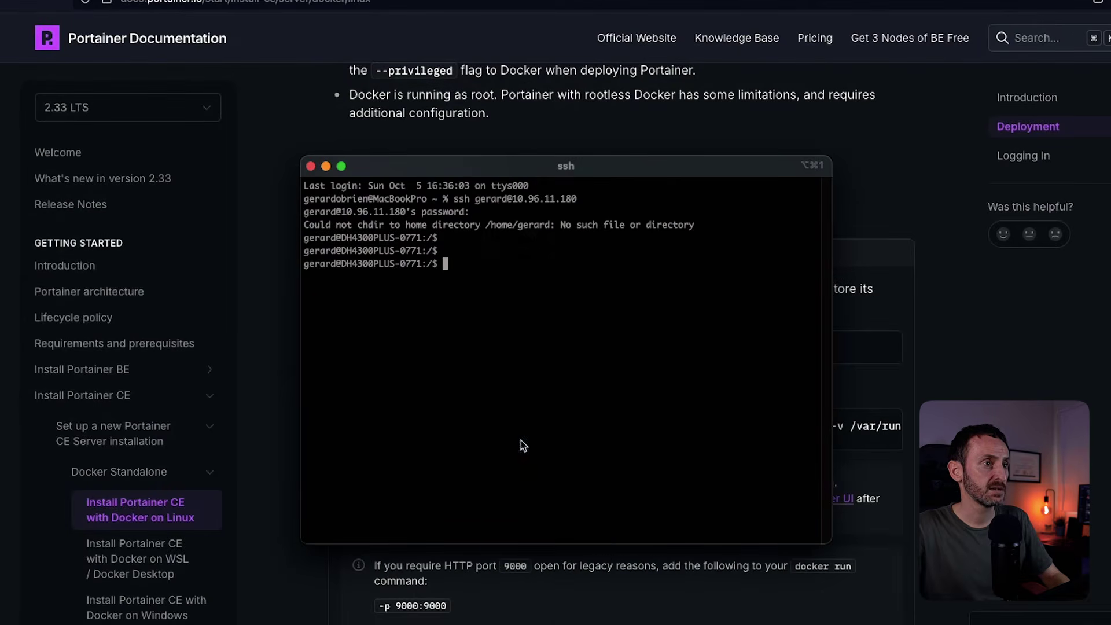
pyautogui.press('Return')
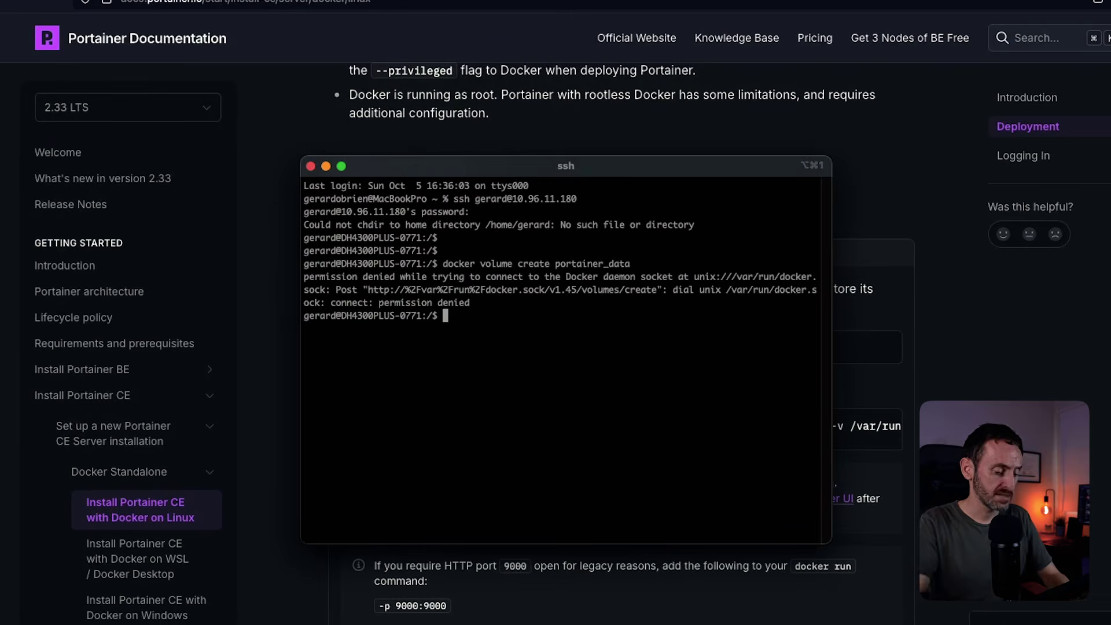
# Switch the SSH session to the root account with sudo su, entering the account password
pyautogui.write('sudo ')
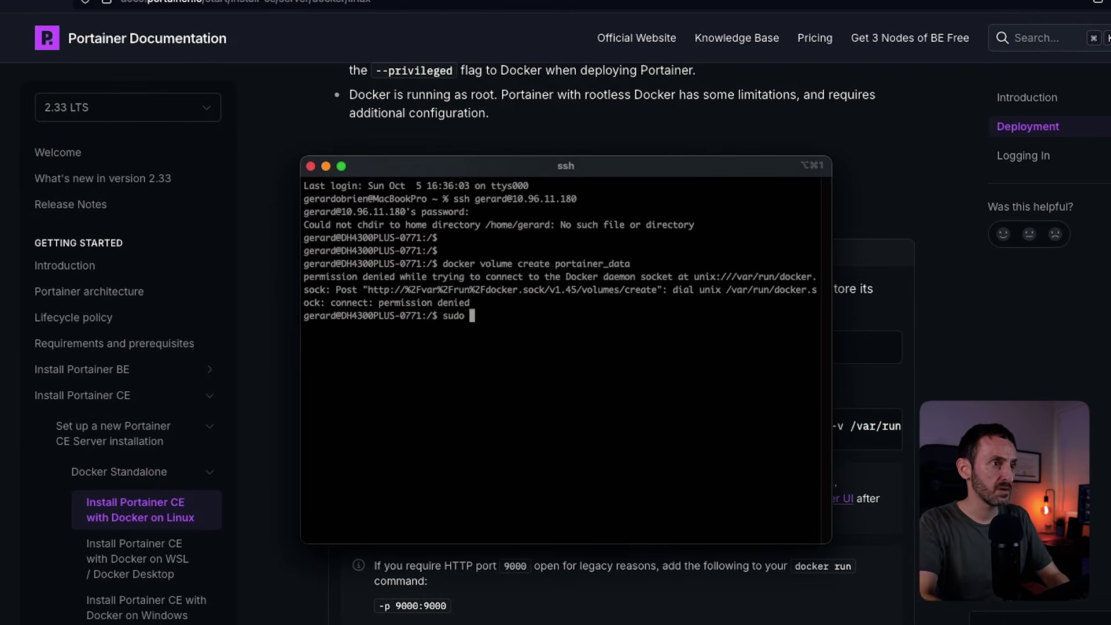
pyautogui.write('su')
pyautogui.press('Return')
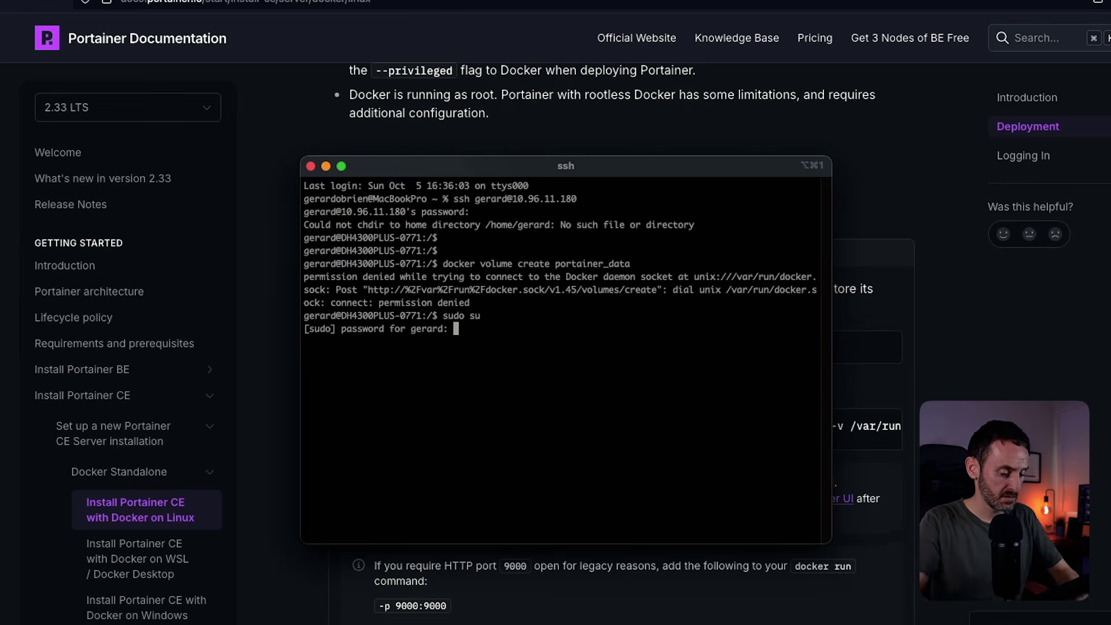
pyautogui.press('Return')
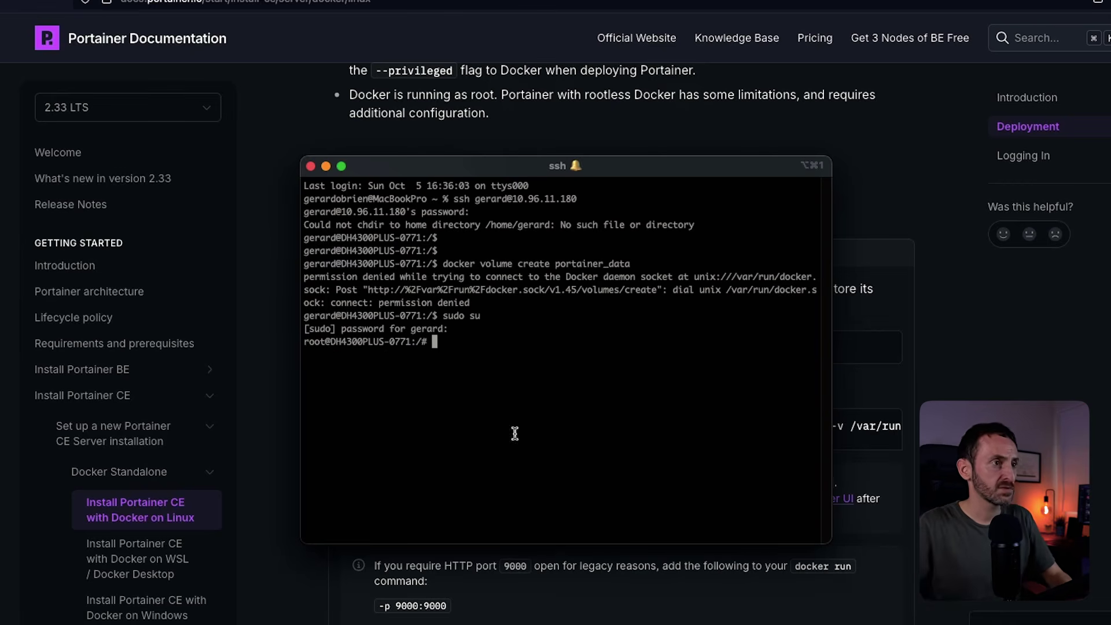
# Run docker volume create portainer_data as root, followed by a few blank prompt lines
pyautogui.rightClick(460, 346)
pyautogui.click(491, 441)
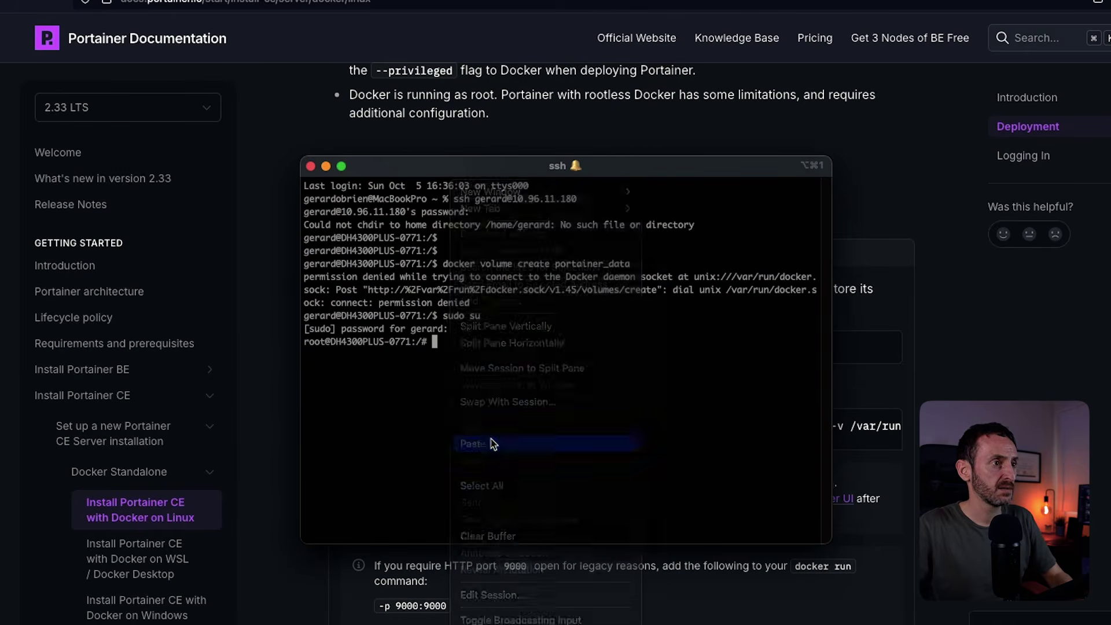
pyautogui.press('Return')
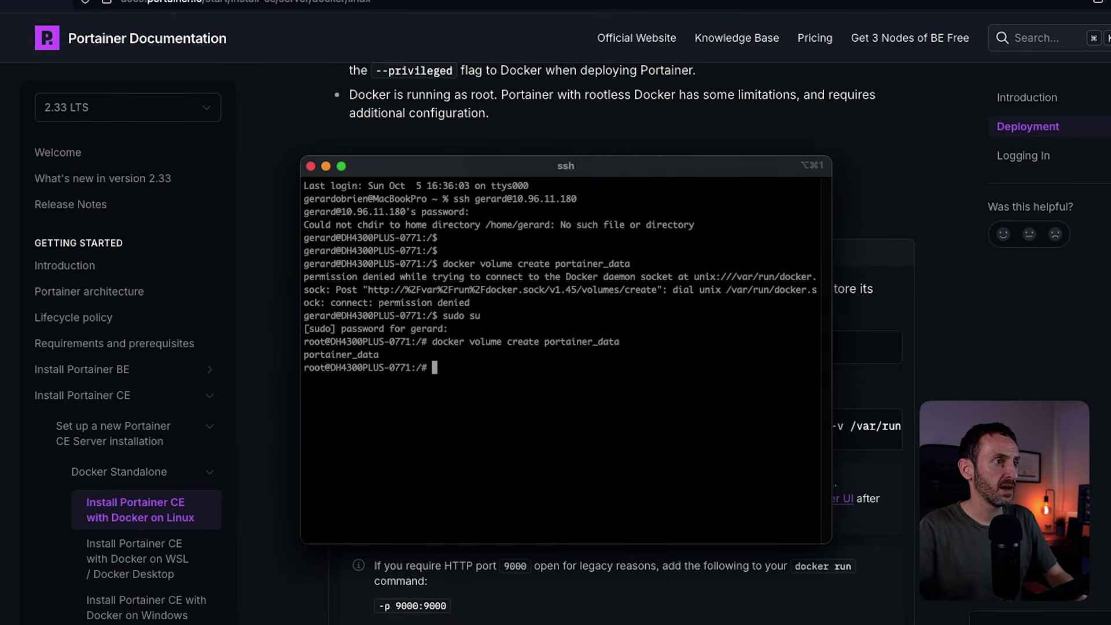
pyautogui.press('Return')
pyautogui.press('Return')
pyautogui.press('Return')
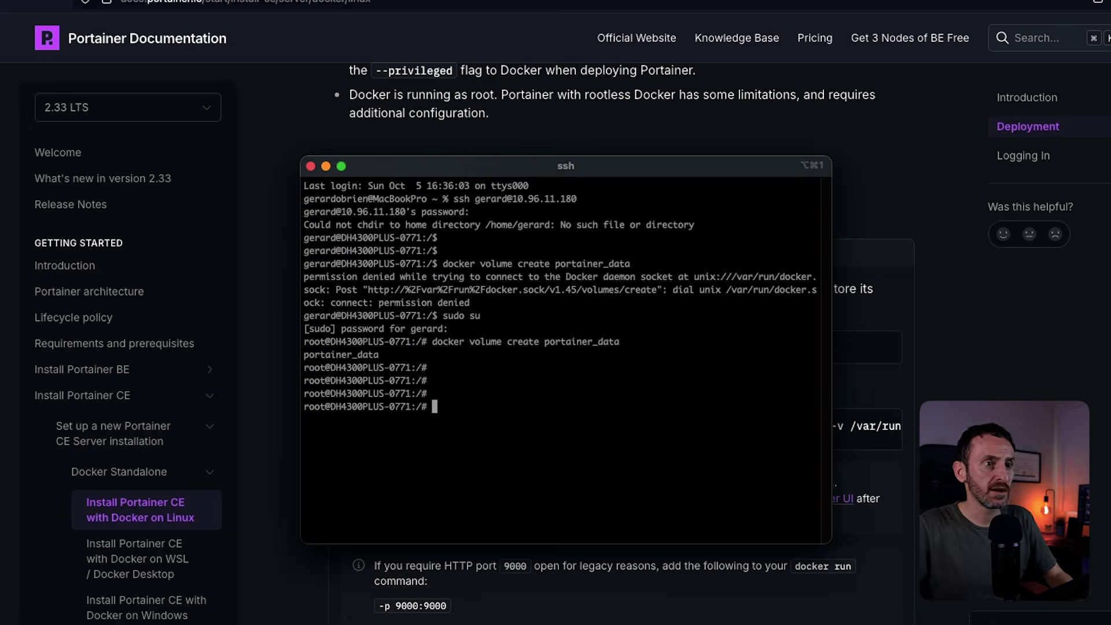
# Copy the Portainer Server docker run command from the documentation and paste it at the SSH session's root prompt without running it
pyautogui.press('super+Tab')
pyautogui.click(499, 457)
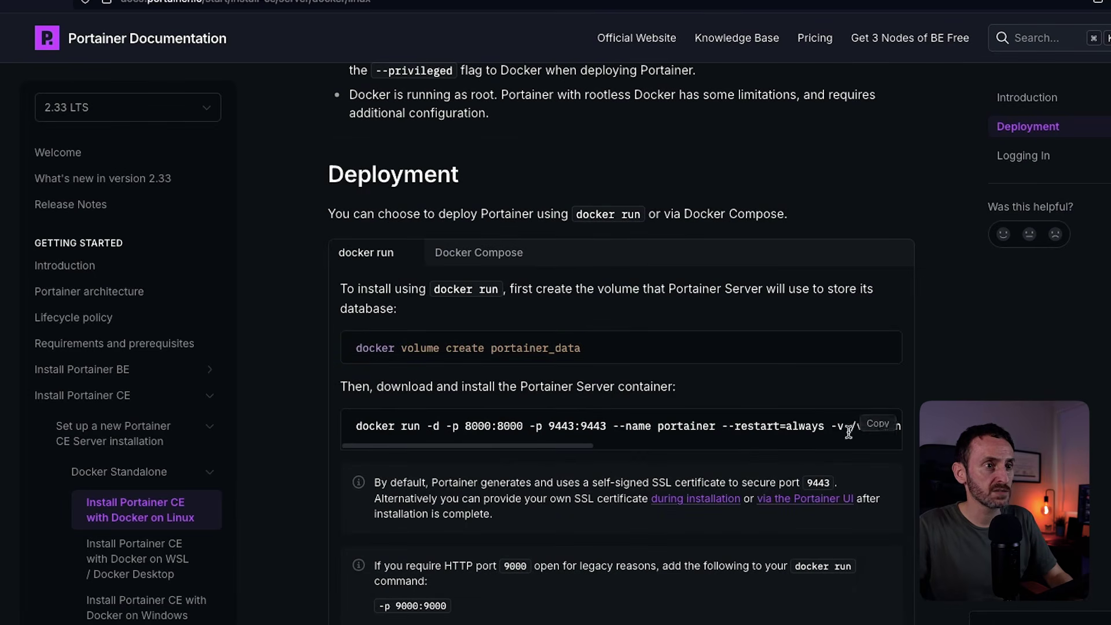
pyautogui.click(884, 427)
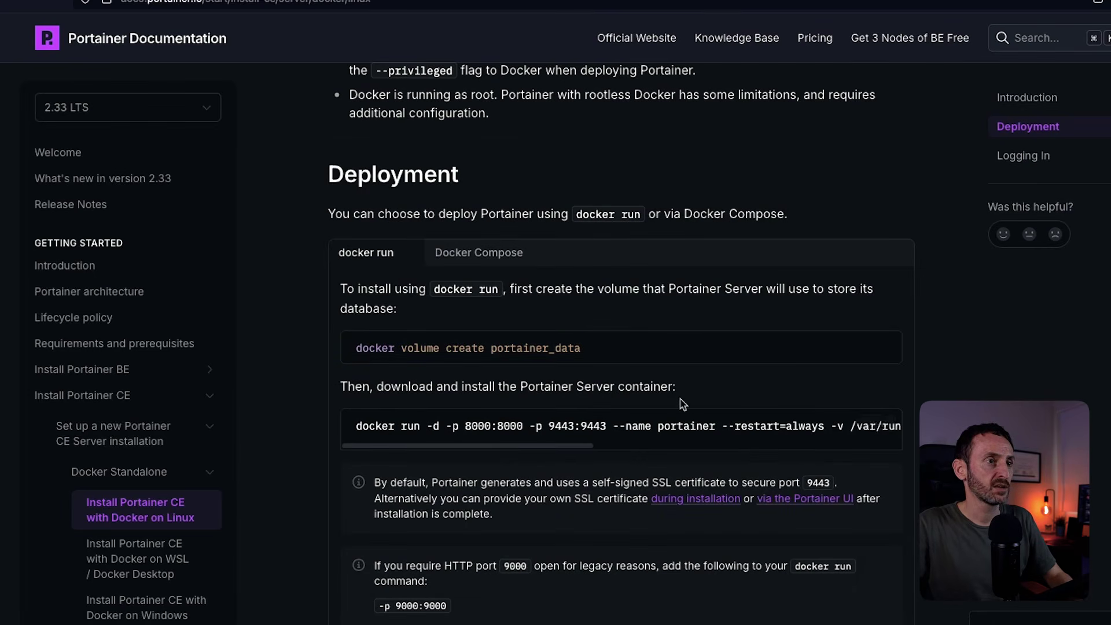
pyautogui.hotkey('ctrl', 'Up')
pyautogui.click(679, 171)
pyautogui.rightClick(457, 411)
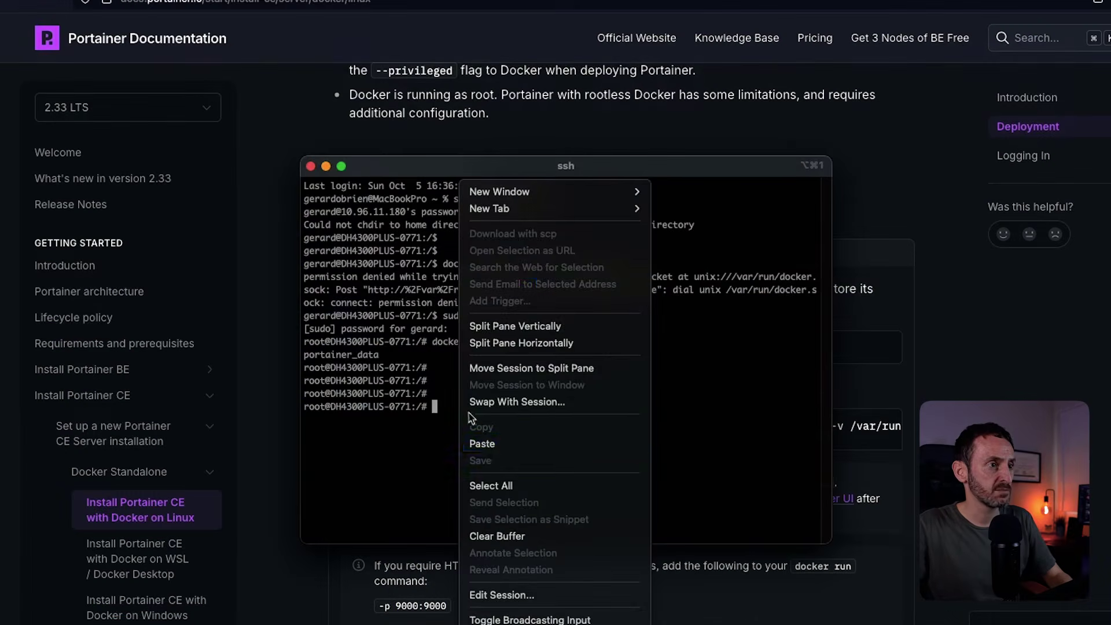
pyautogui.click(492, 449)
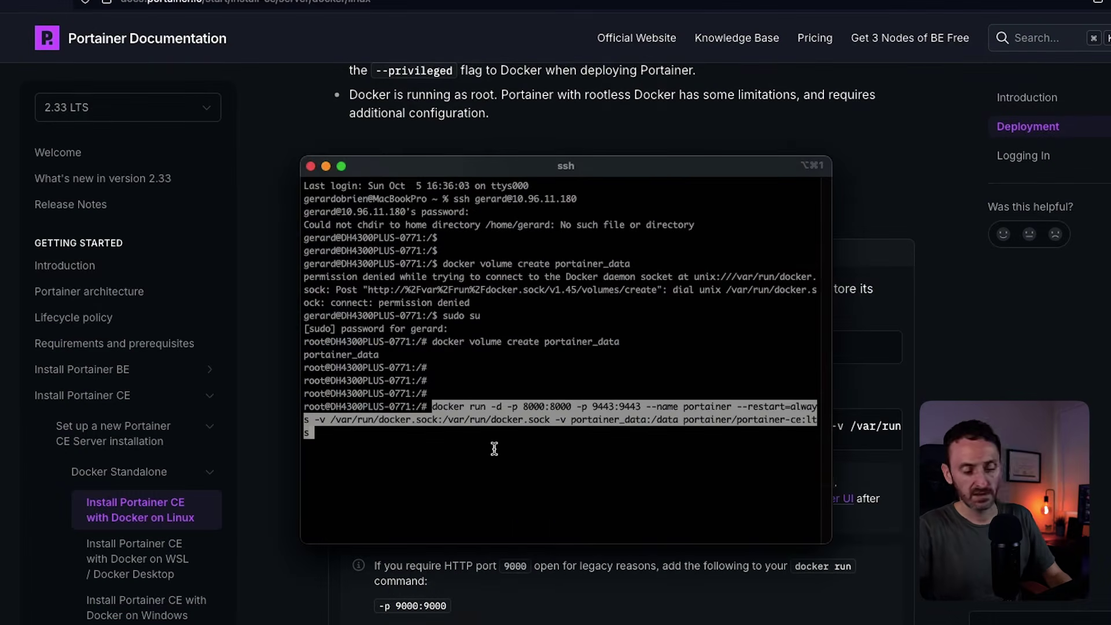
# Move the text cursor back through the pasted docker run command towards its port mappings
pyautogui.press('Left')
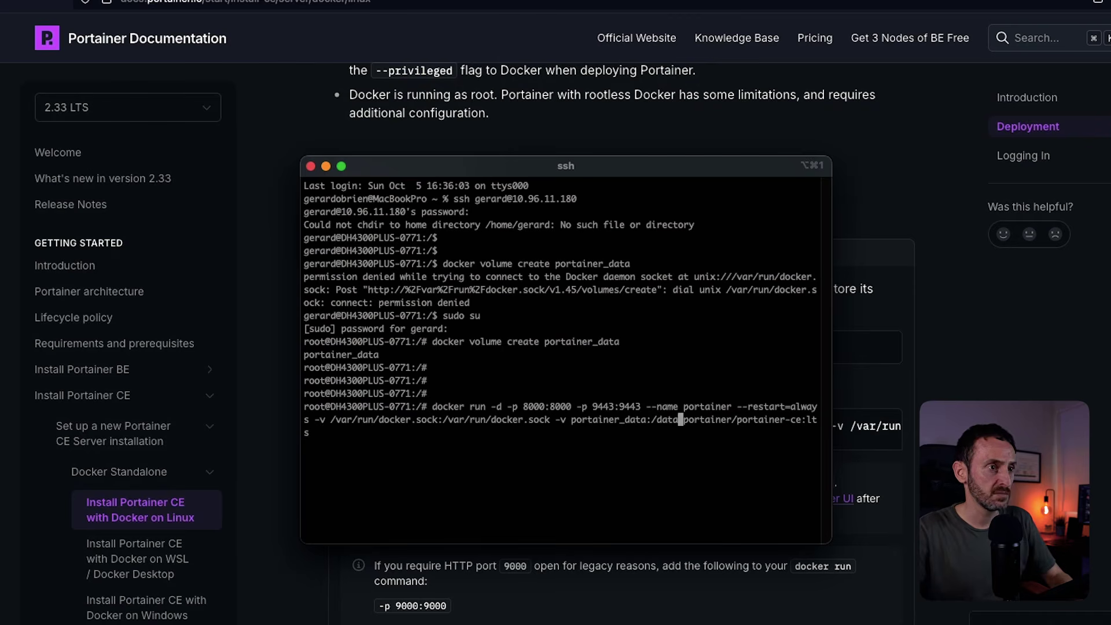
pyautogui.press('Left')
pyautogui.press('Left')
pyautogui.press('Left')
pyautogui.press('Left')
pyautogui.press('Left')
pyautogui.press('Left')
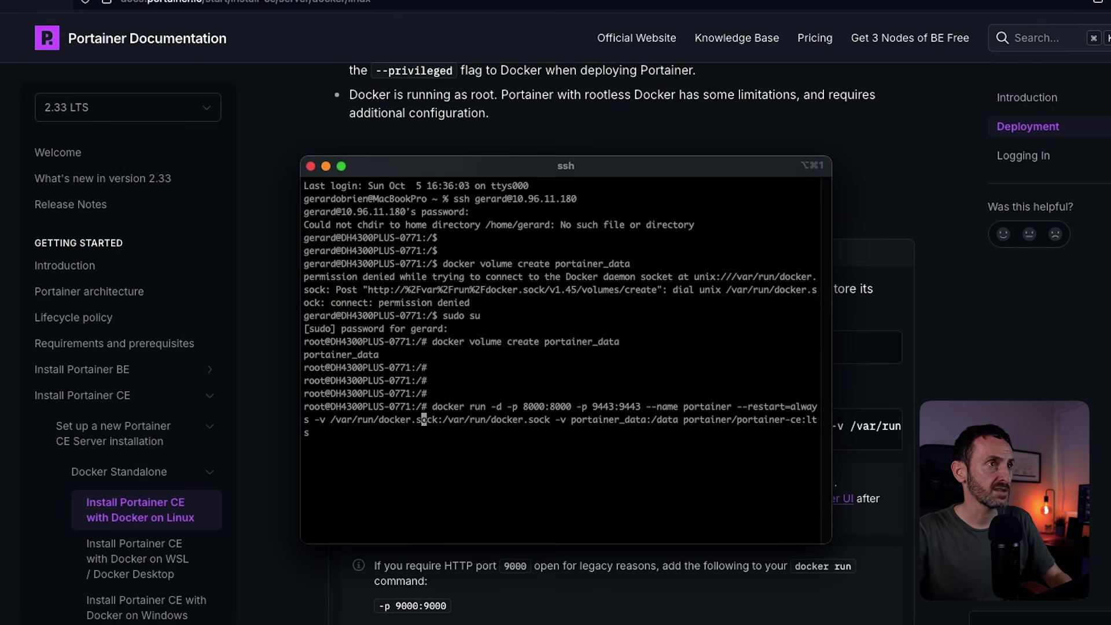
pyautogui.press('Left')
pyautogui.press('Left')
pyautogui.press('Left')
pyautogui.press('Left')
pyautogui.press('Left')
pyautogui.press('Left')
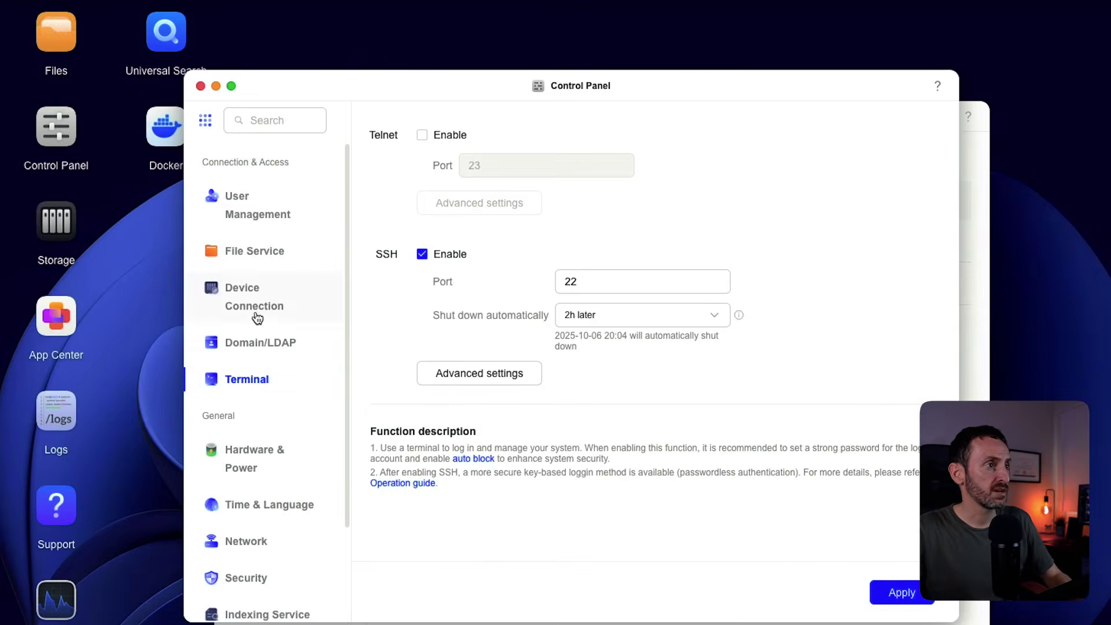
# Check the web service's HTTPS port in the NAS Control Panel's Device Connection portal settings
pyautogui.click(249, 295)
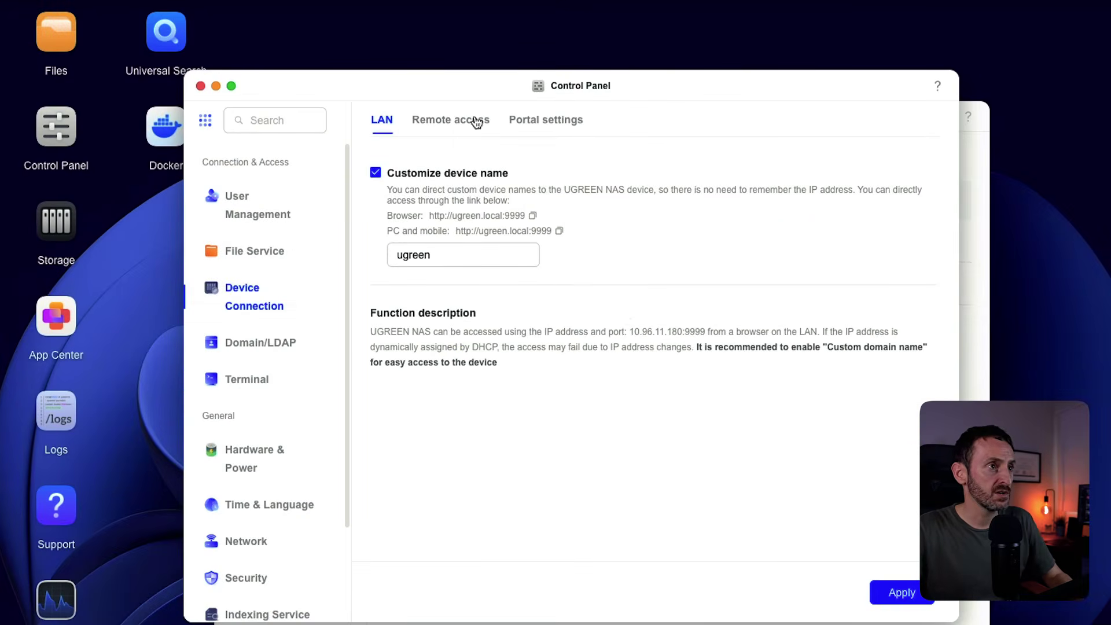
pyautogui.click(570, 124)
pyautogui.click(525, 457)
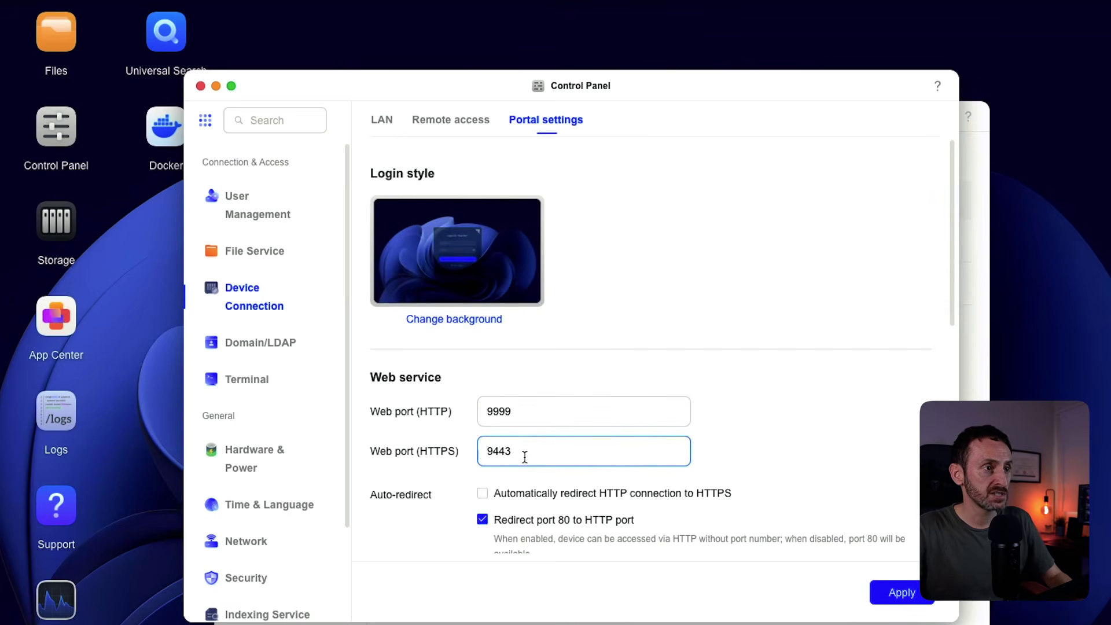
# In the SSH session, change the docker run command's host port for container port 9443 to 9445 and run the command
pyautogui.doubleClick(525, 457)
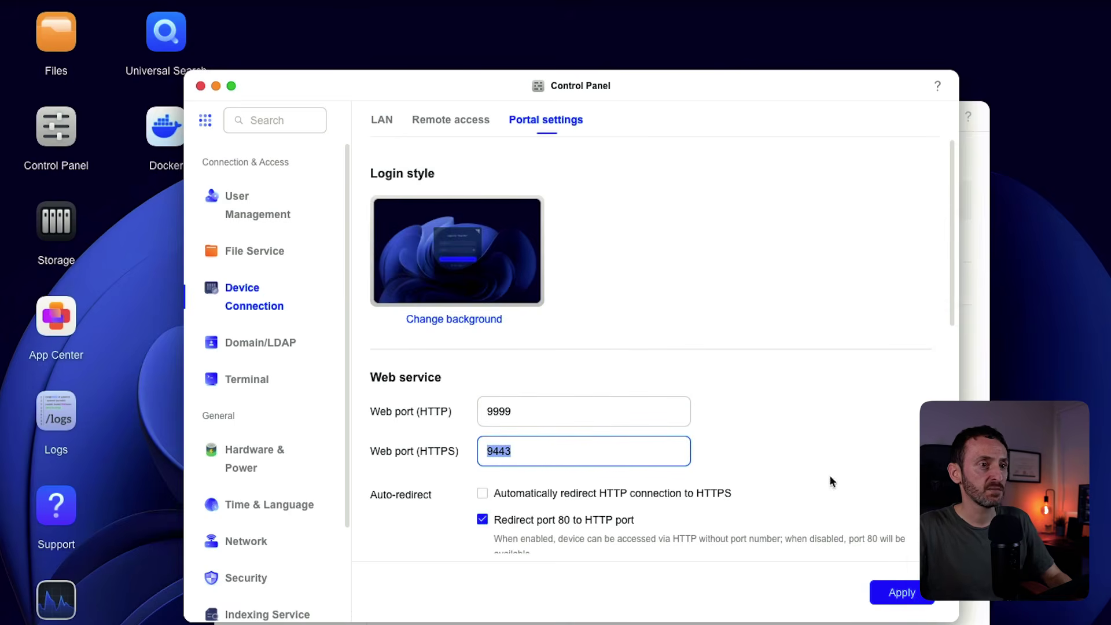
pyautogui.press('super+Tab')
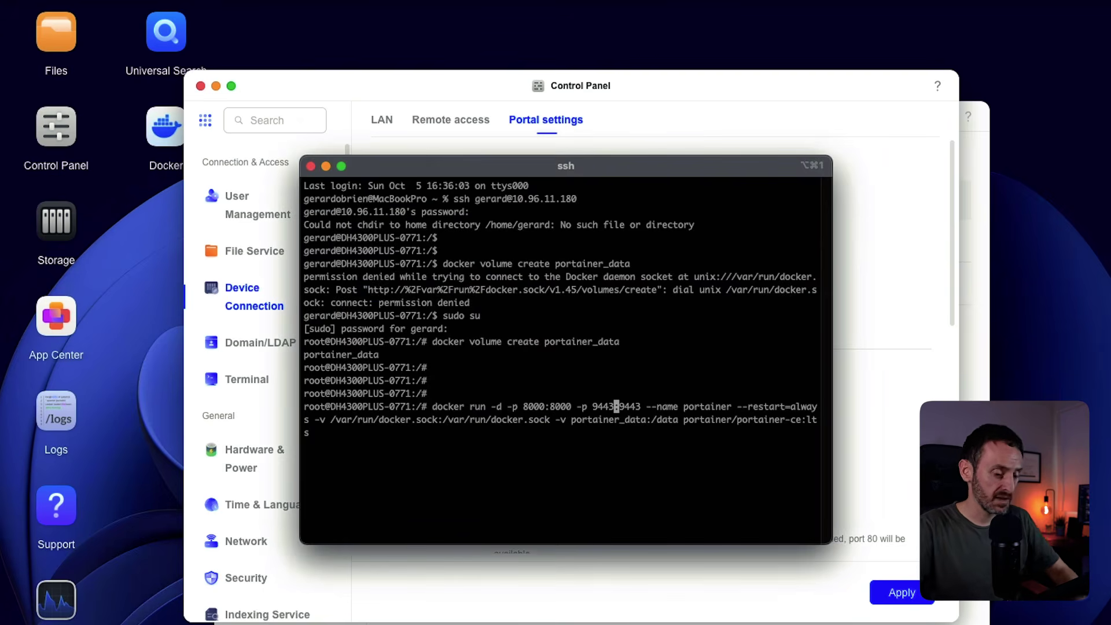
pyautogui.press('BackSpace')
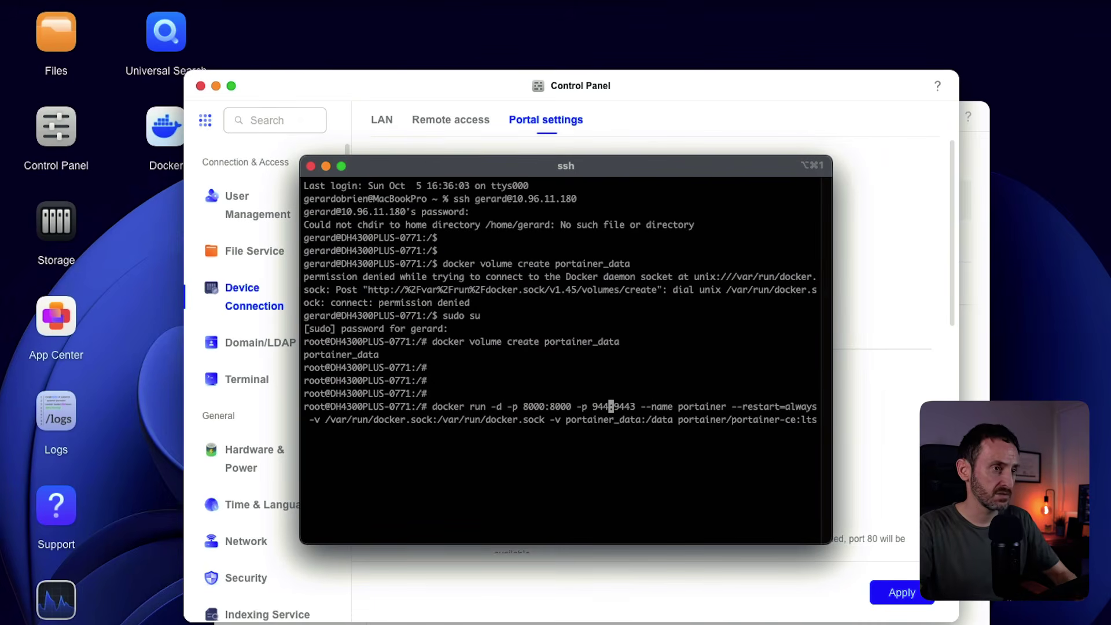
pyautogui.write('5')
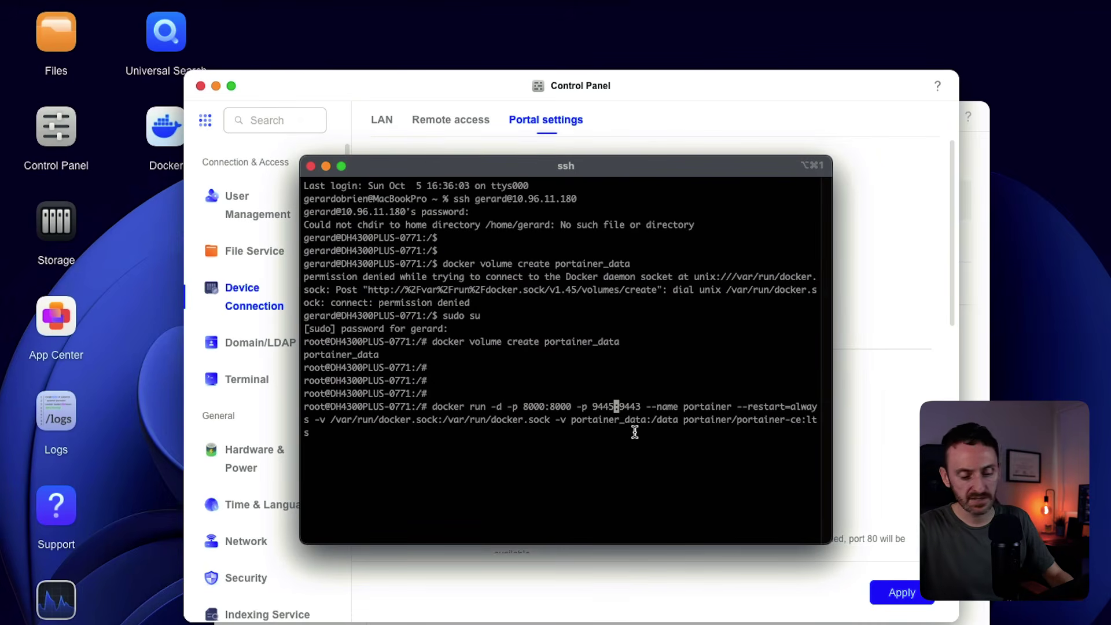
pyautogui.press('Return')
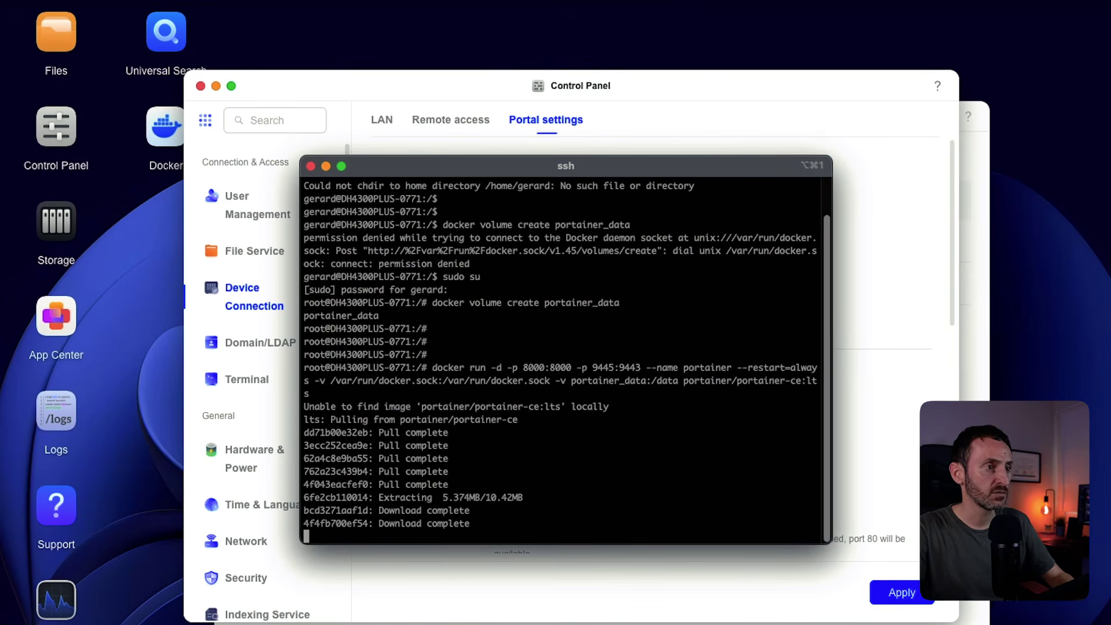
pyautogui.press('Return')
pyautogui.press('Return')
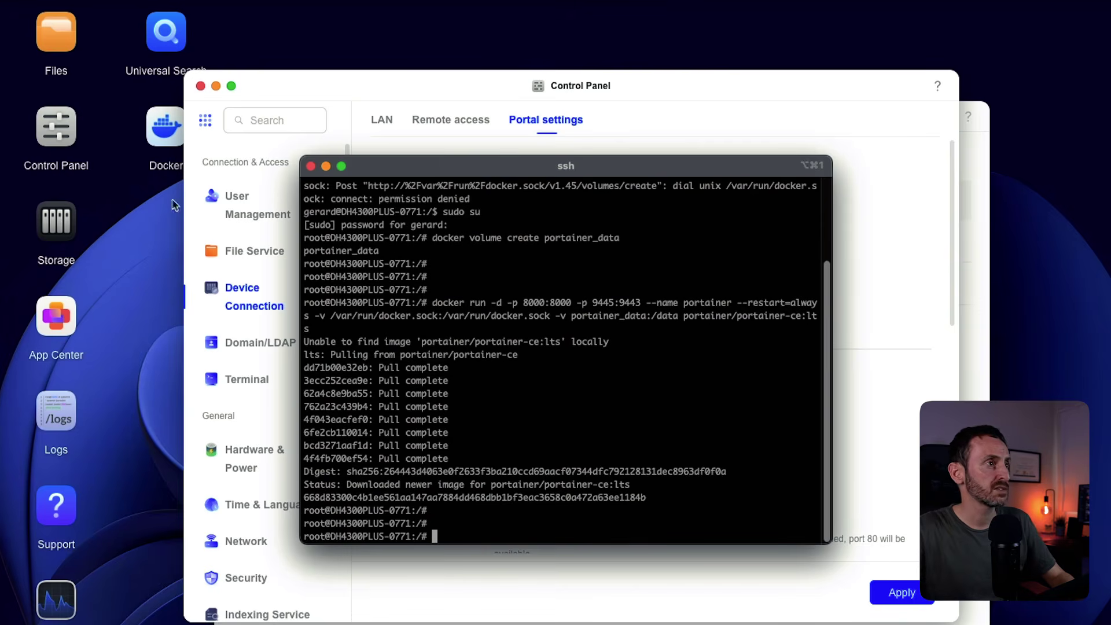
# Switch to the NAS Docker app's container list and open the portainer container's web page through its 9445:9443 port mapping
pyautogui.click(143, 199)
pyautogui.click(161, 128)
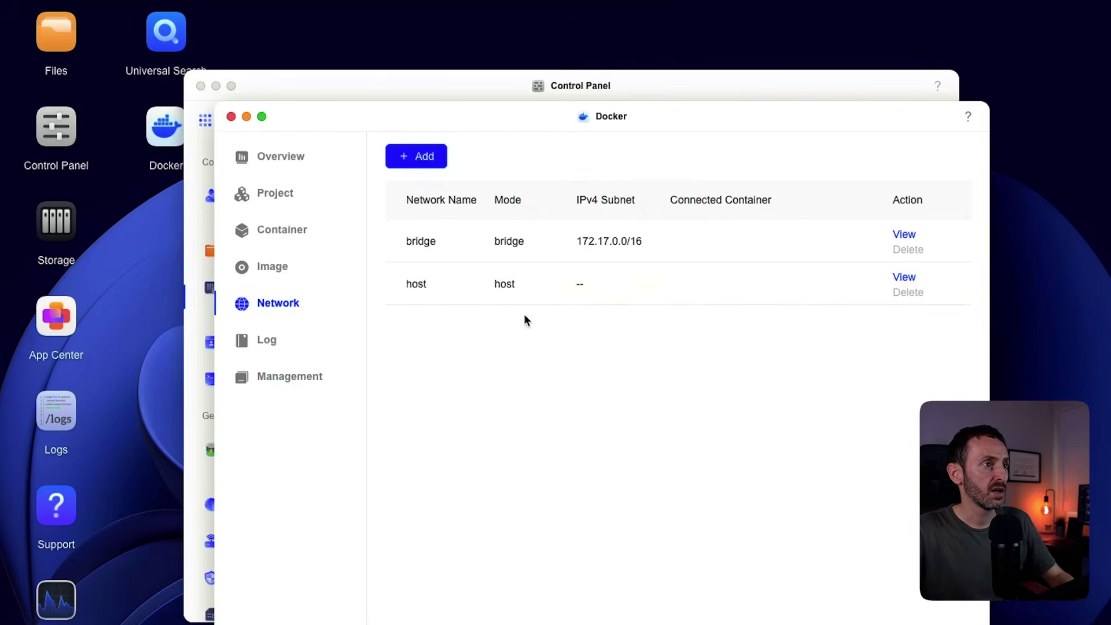
pyautogui.click(277, 235)
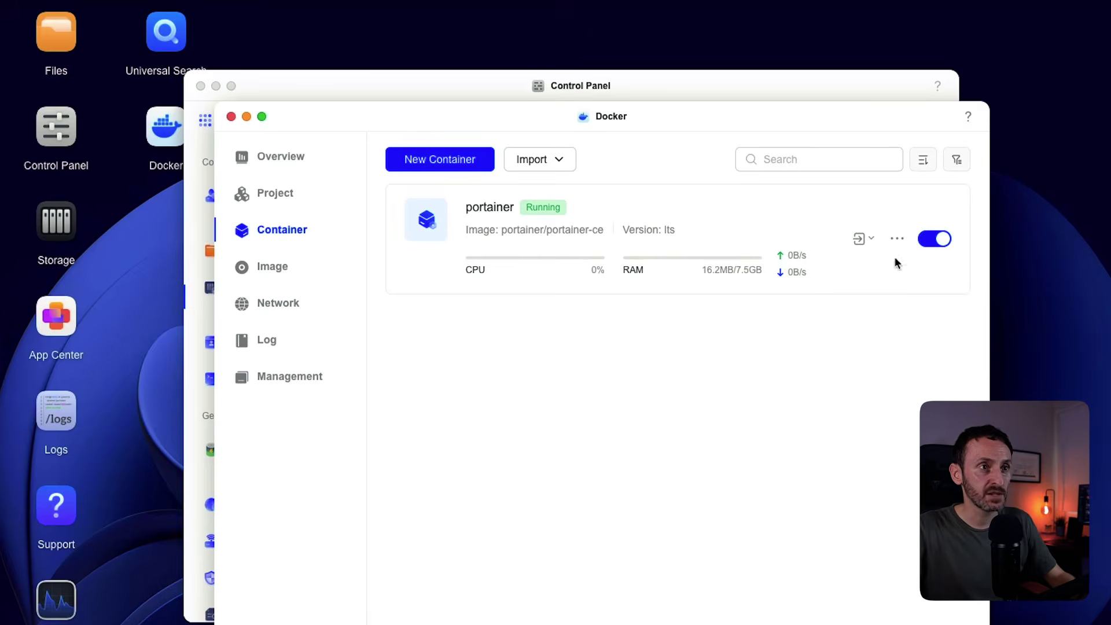
pyautogui.click(870, 241)
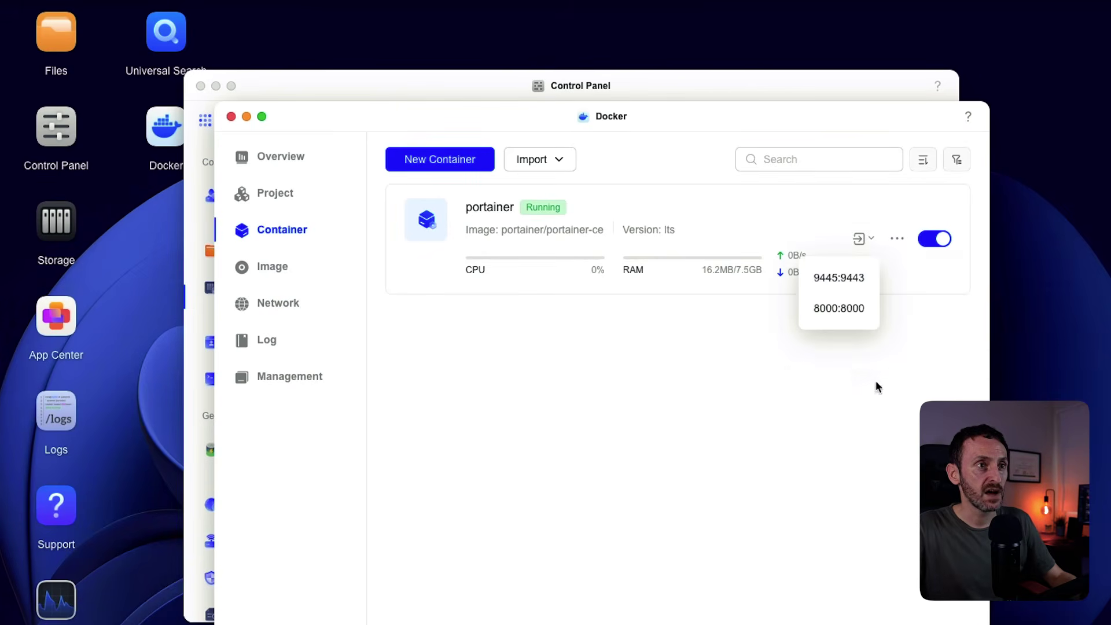
pyautogui.click(850, 279)
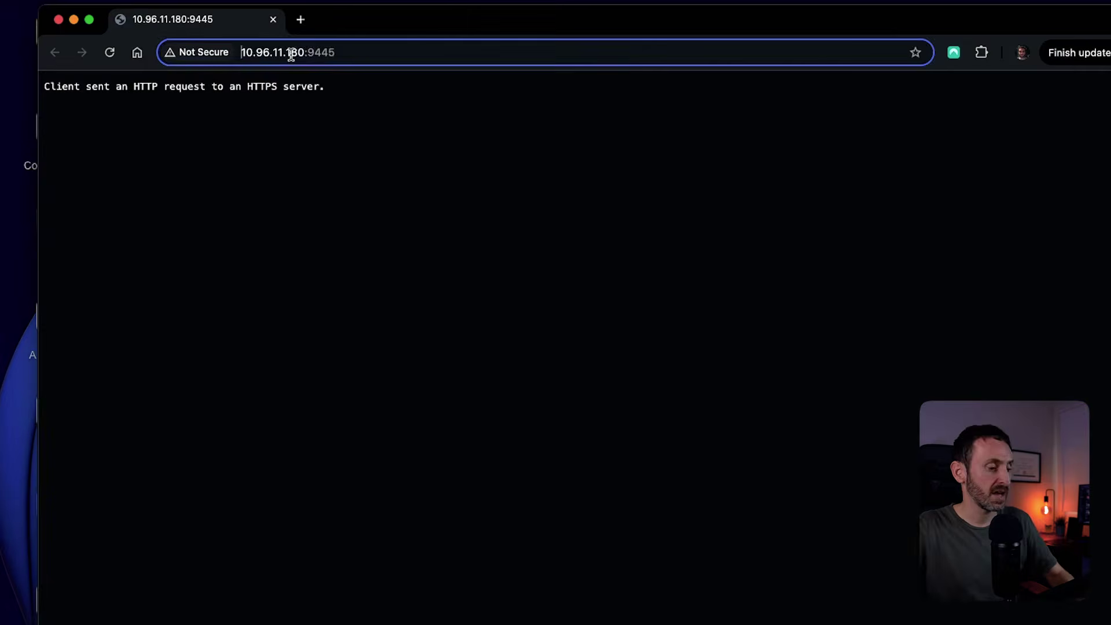
pyautogui.write('htttp')
pyautogui.press('BackSpace')
pyautogui.press('BackSpace')
pyautogui.write('ps:/')
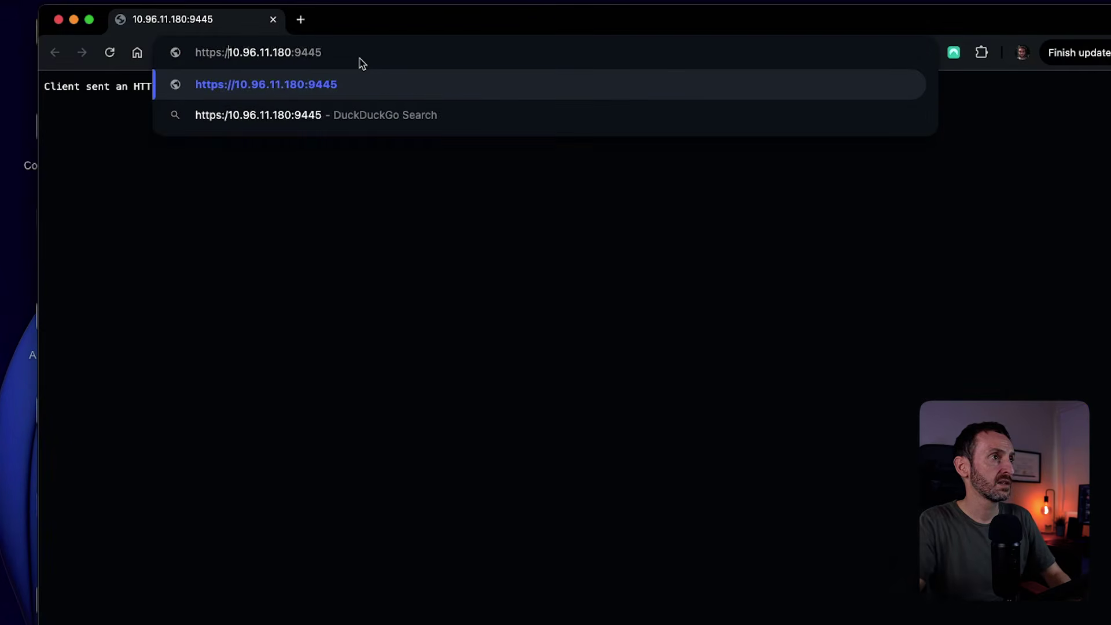
pyautogui.write('/')
pyautogui.press('Return')
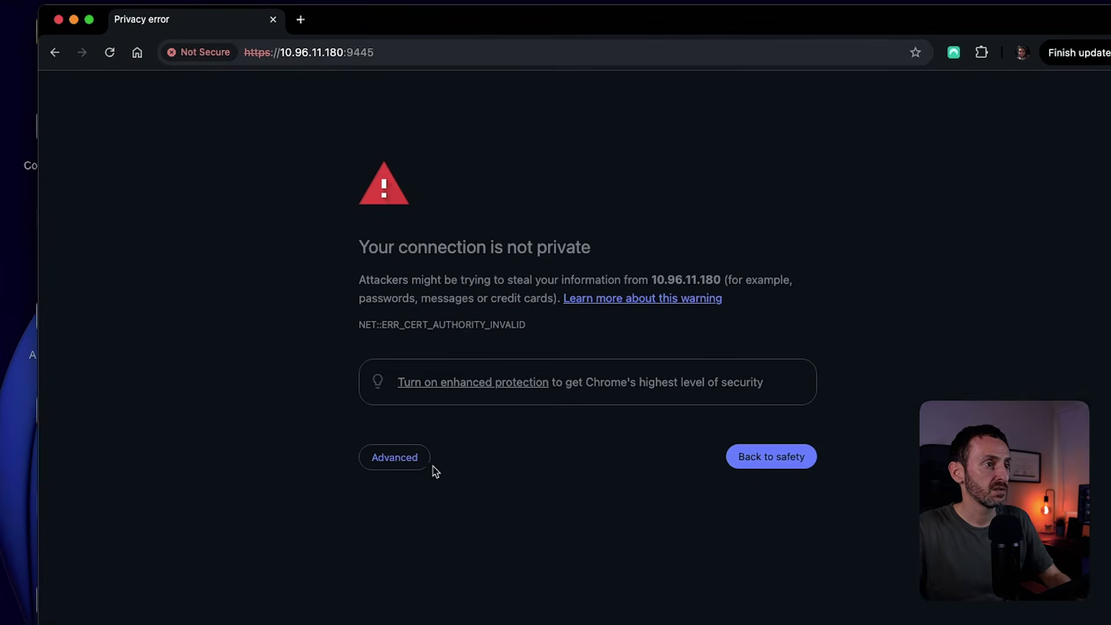
pyautogui.click(431, 466)
pyautogui.click(412, 577)
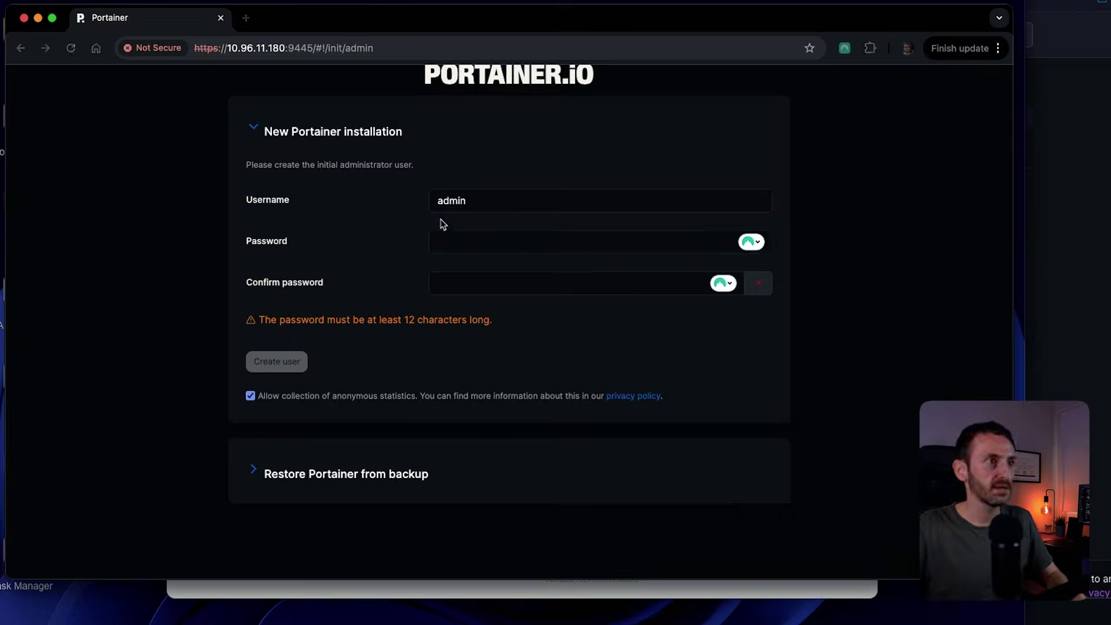
# Create Portainer's initial admin user by entering and confirming the account password, and dismiss the offer to save the login details
pyautogui.click(444, 241)
pyautogui.write('admin')
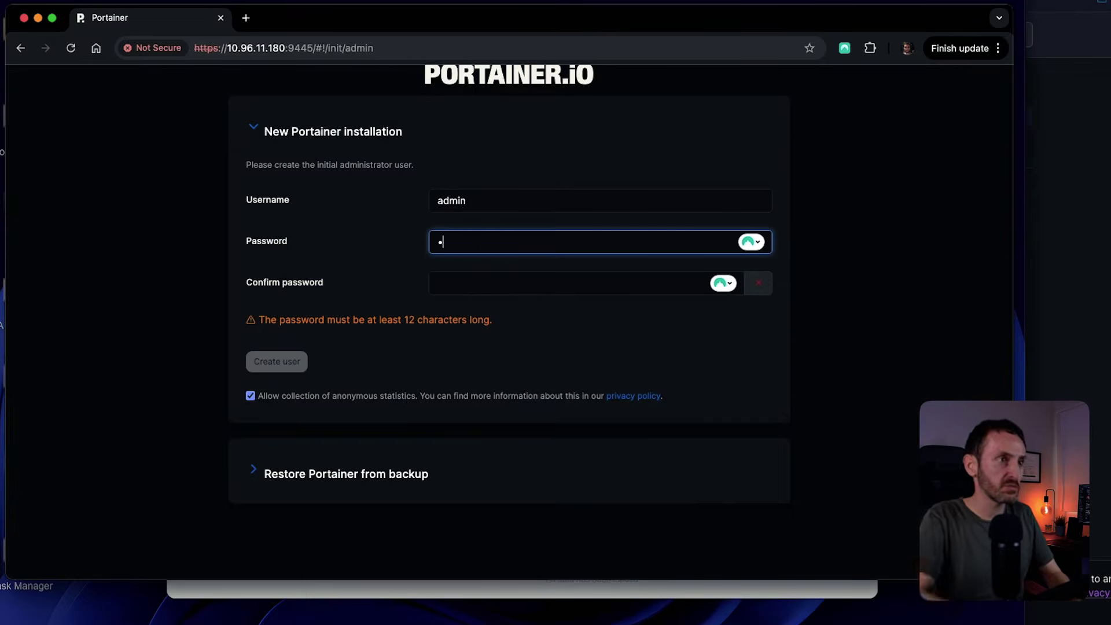
pyautogui.write('•••••••••••')
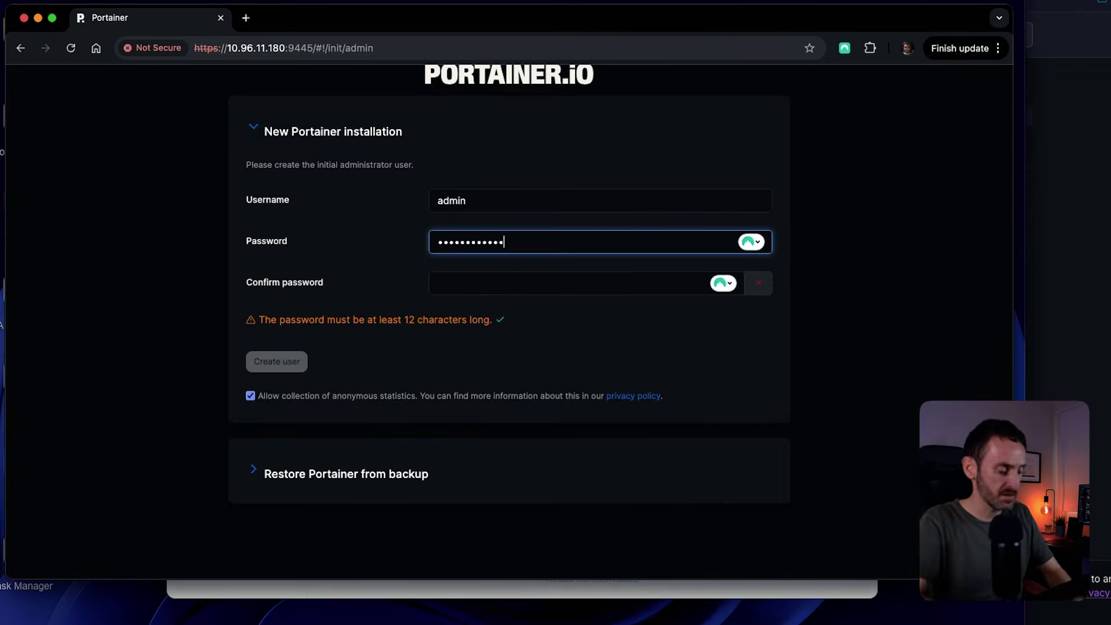
pyautogui.press('Tab')
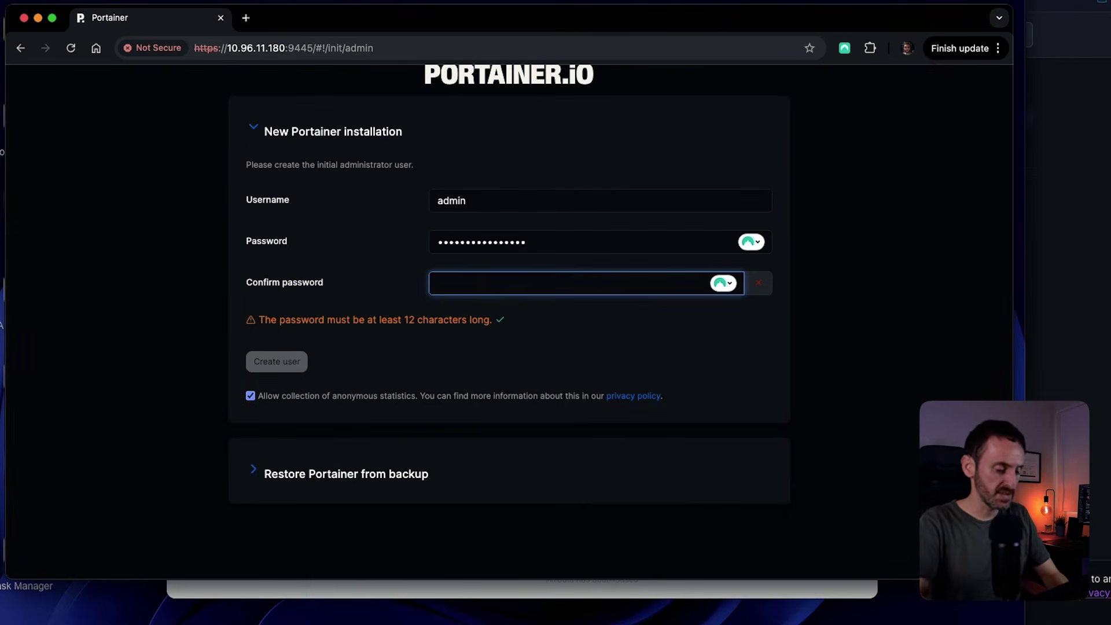
pyautogui.write('••••••••••••••')
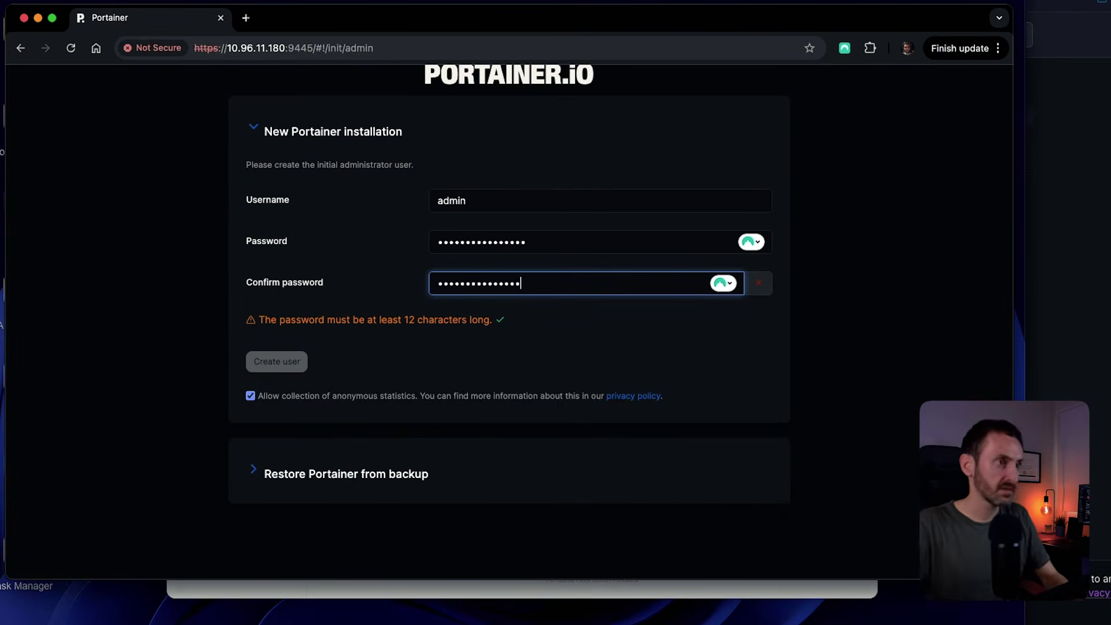
pyautogui.write('••')
pyautogui.click(276, 363)
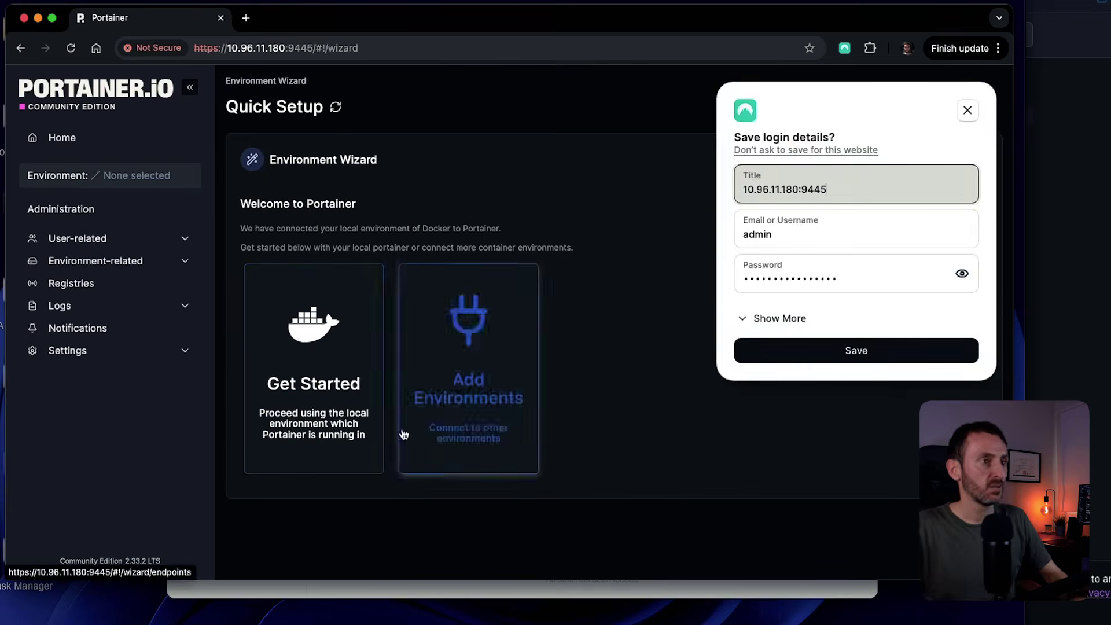
pyautogui.click(968, 110)
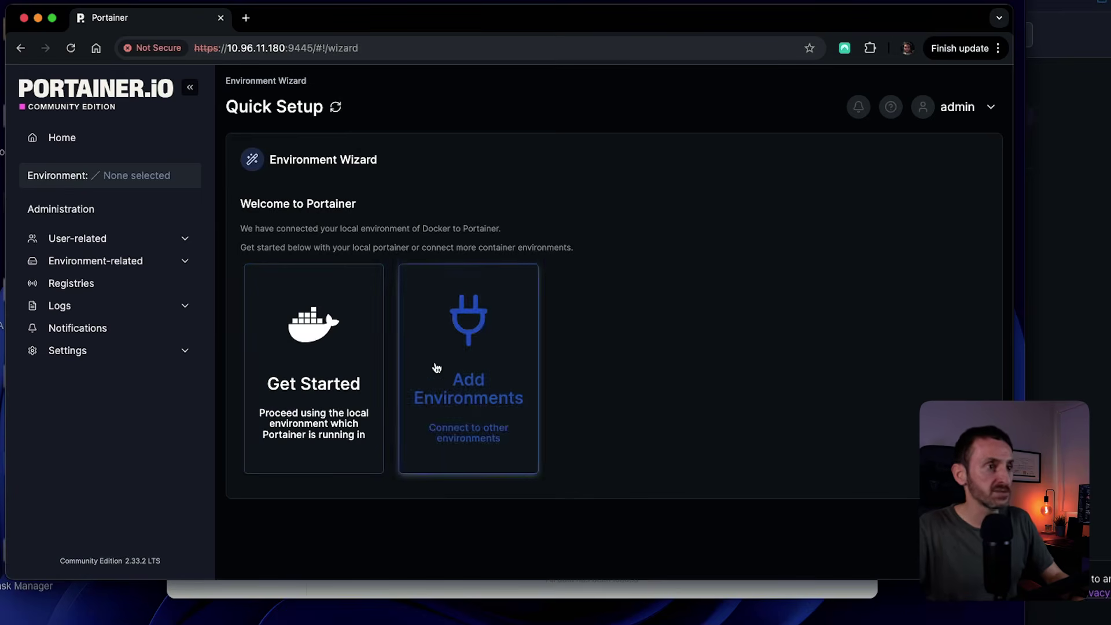
# Connect to the local Docker environment from Portainer's home page and open the form for adding a container
pyautogui.click(466, 362)
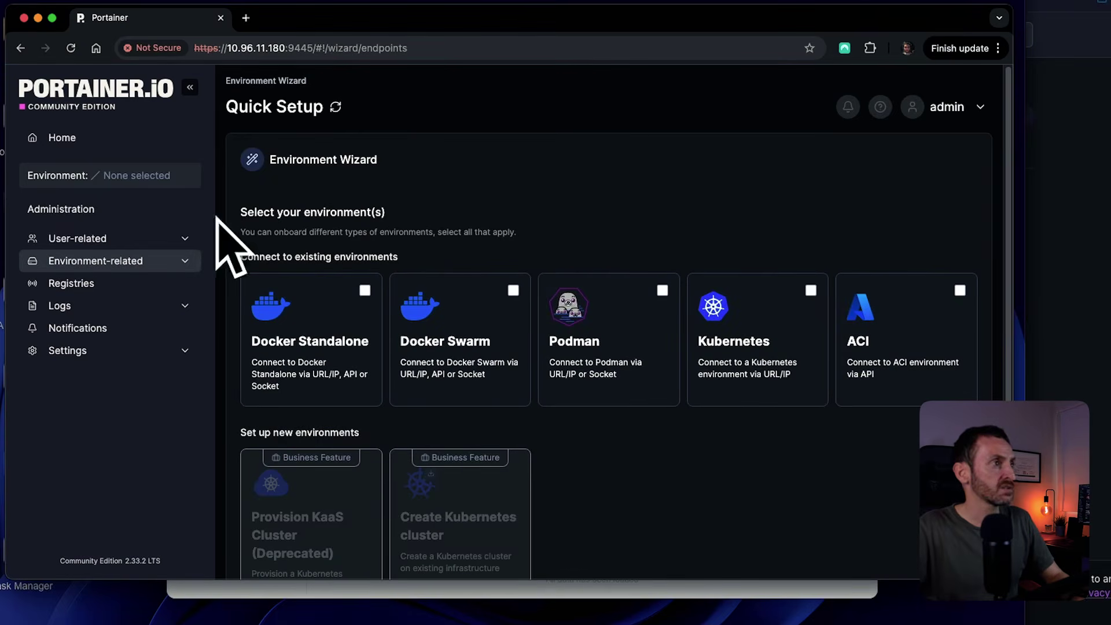
pyautogui.click(69, 145)
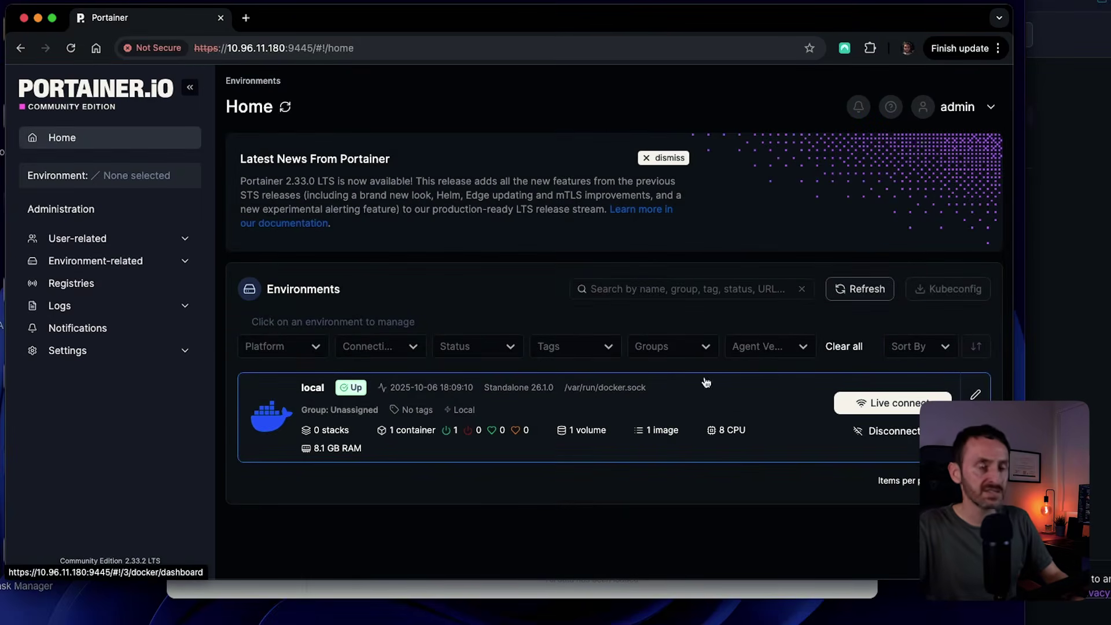
pyautogui.click(909, 405)
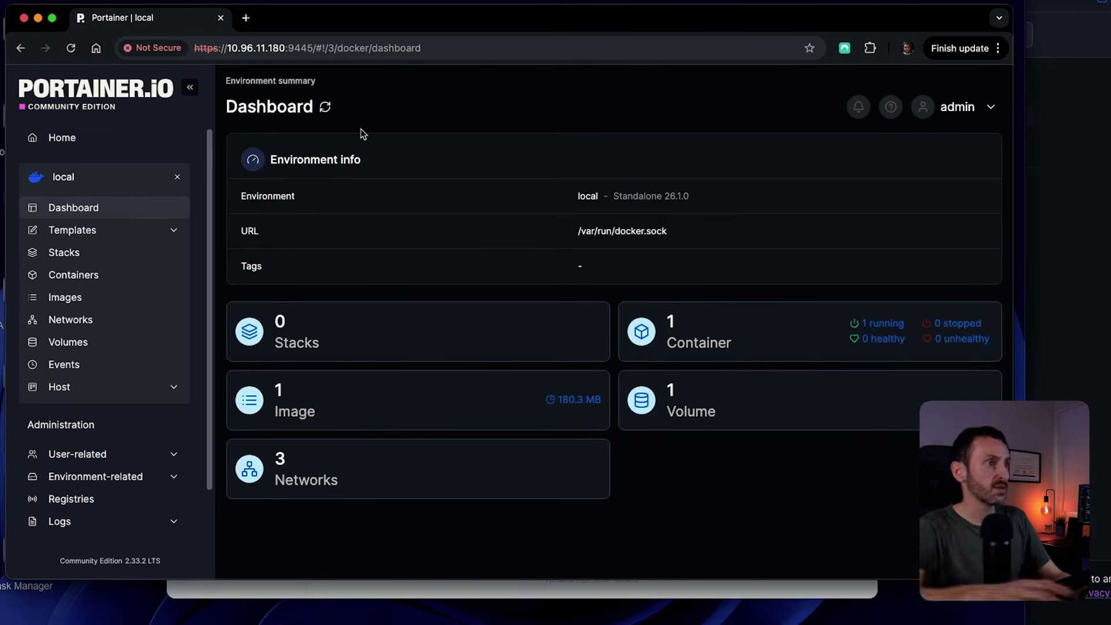
pyautogui.click(96, 279)
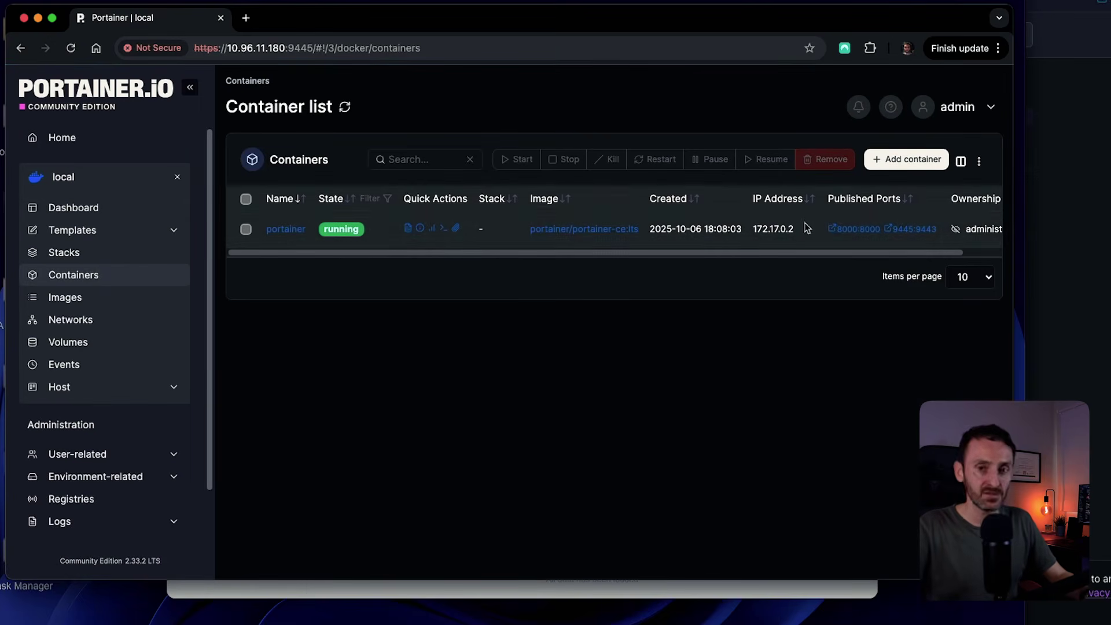
pyautogui.click(906, 160)
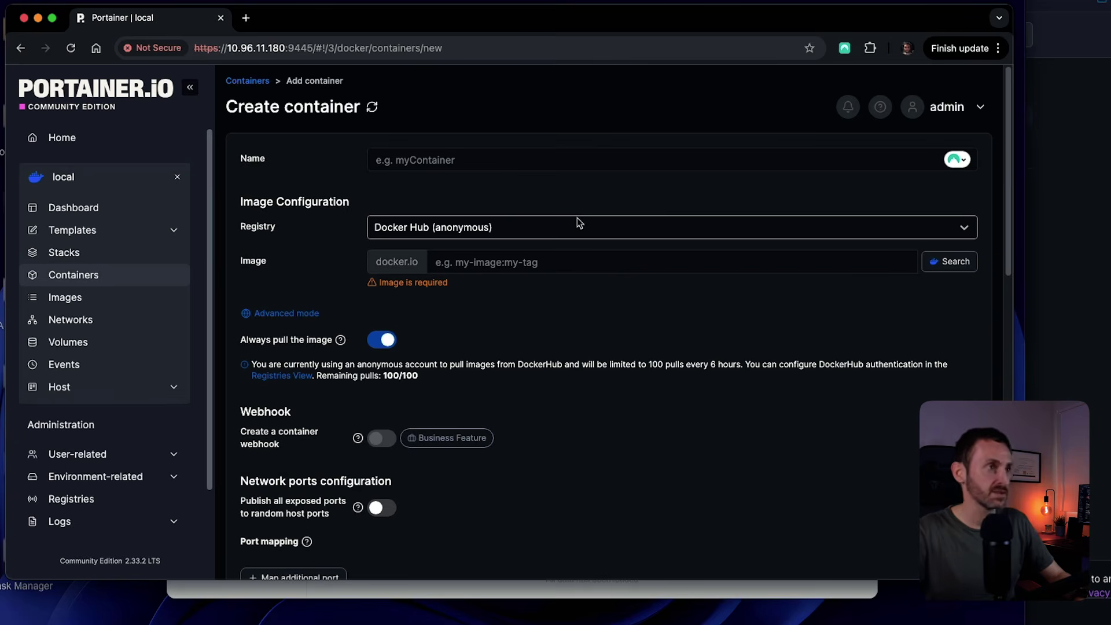
# Open the linuxserver.io website in a new browser tab
pyautogui.click(248, 18)
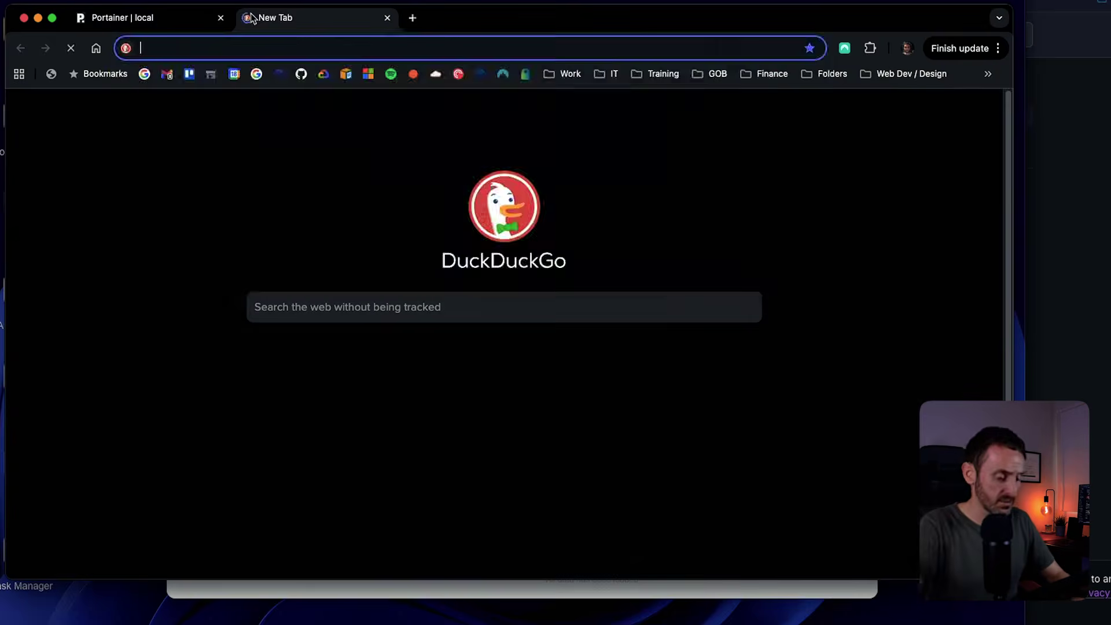
pyautogui.write('linuxserver')
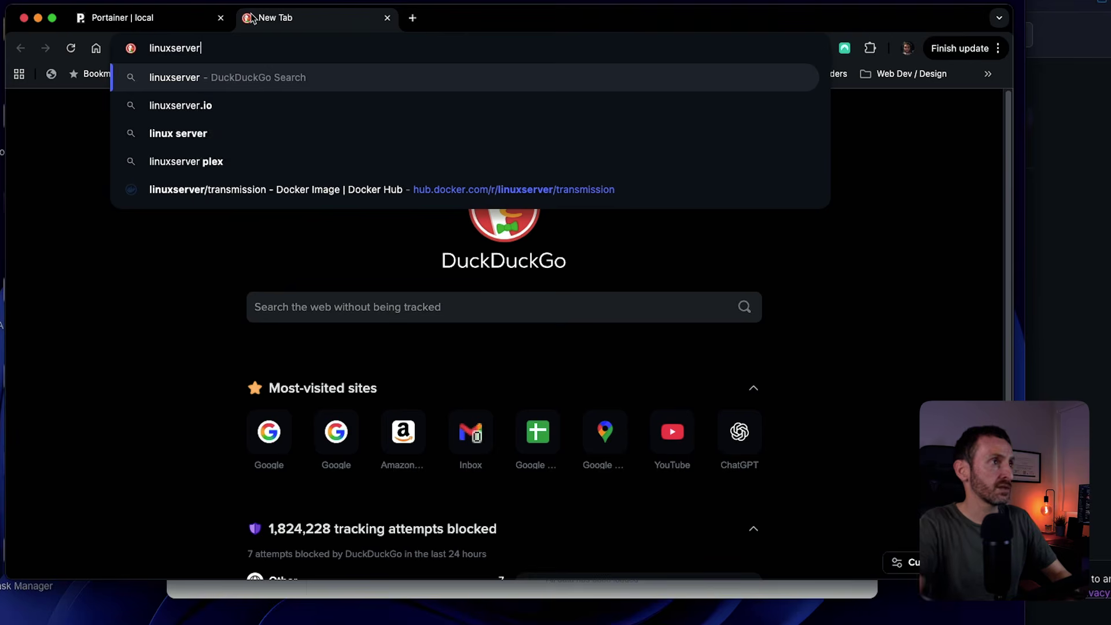
pyautogui.write('.io')
pyautogui.press('Return')
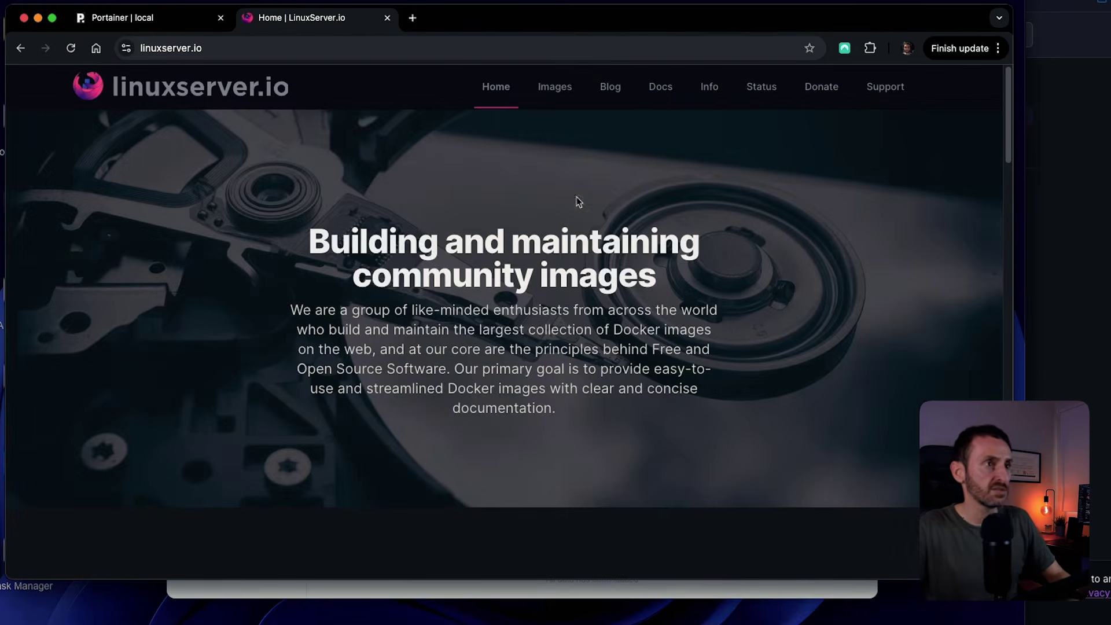
# Search the LinuxServer image list for kali and open the kali-linux image's documentation
pyautogui.click(552, 91)
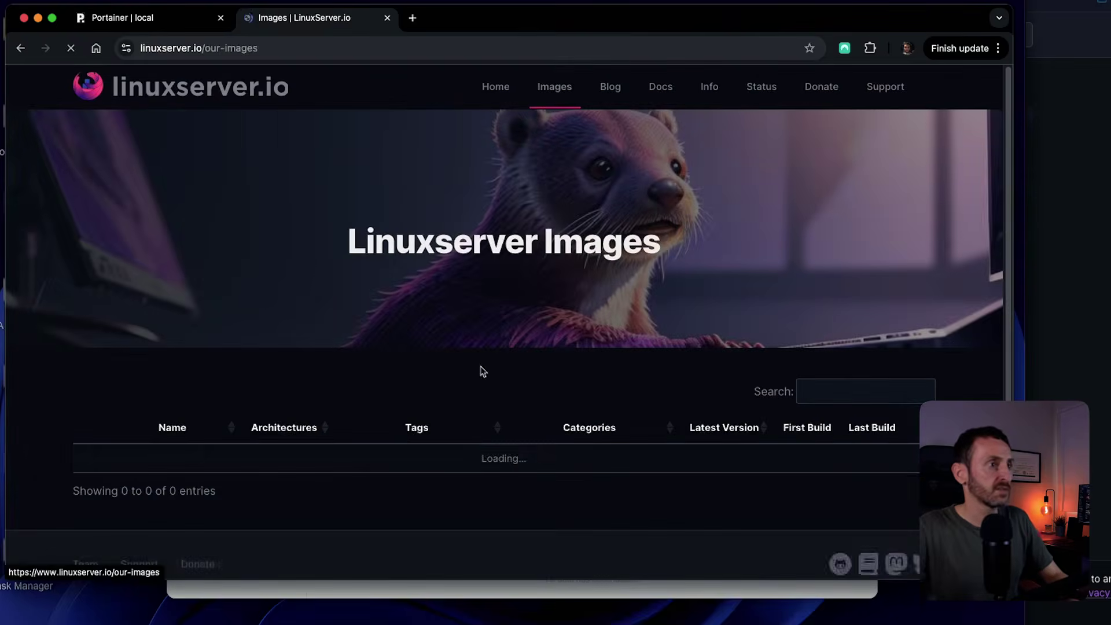
pyautogui.click(834, 383)
pyautogui.write('kali')
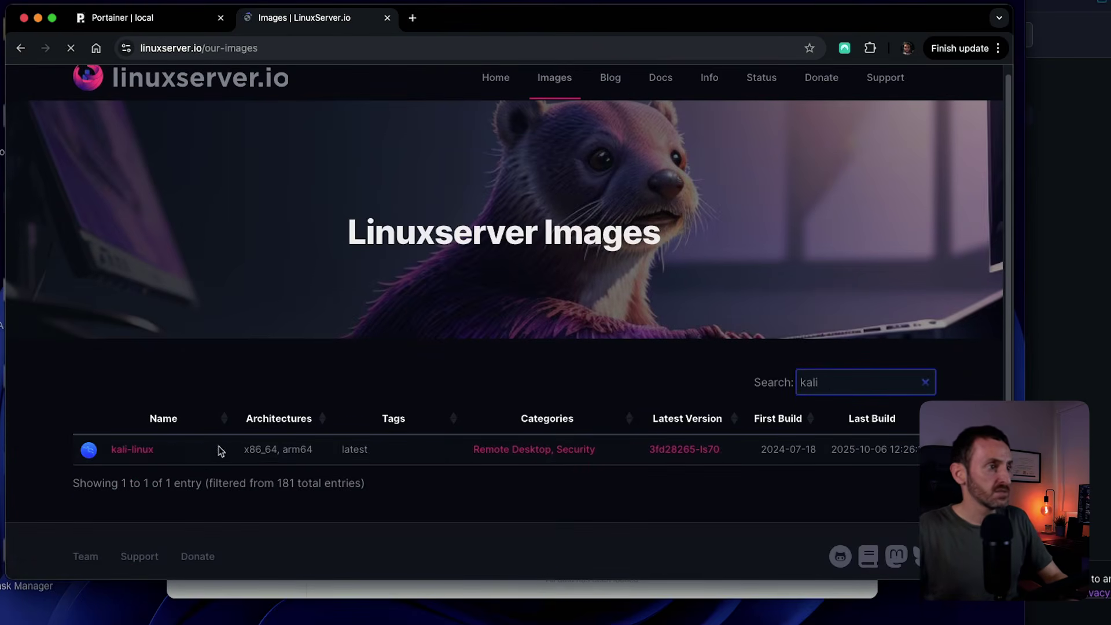
pyautogui.click(130, 450)
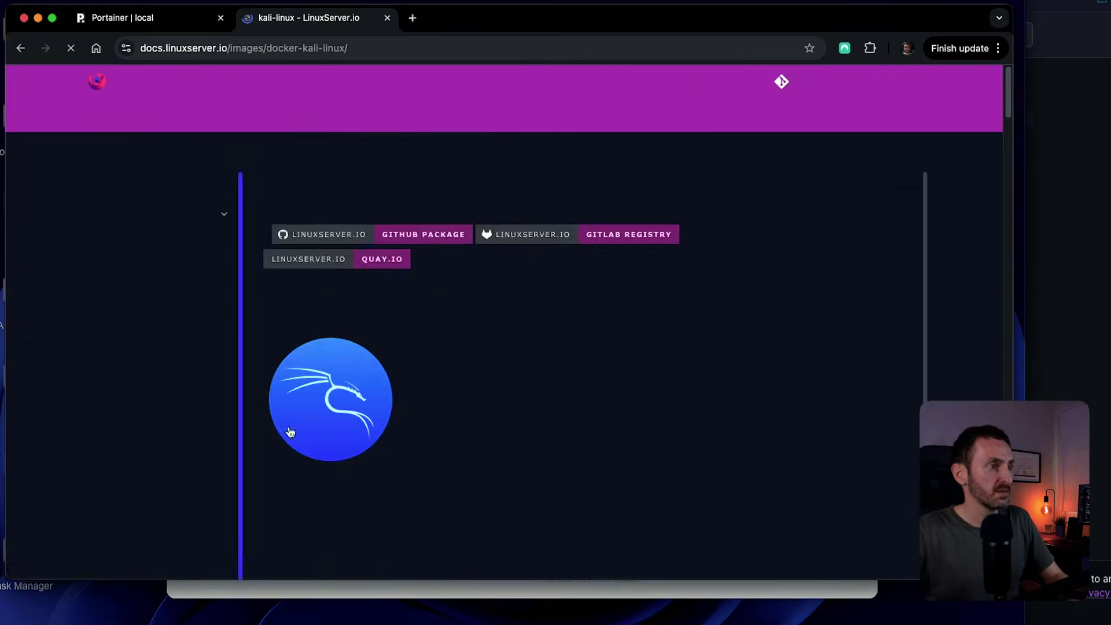
# Copy the image path lscr.io/linuxserver/kali-linux:latest from the Supported Architectures section
pyautogui.scroll(-7, 436, 401)
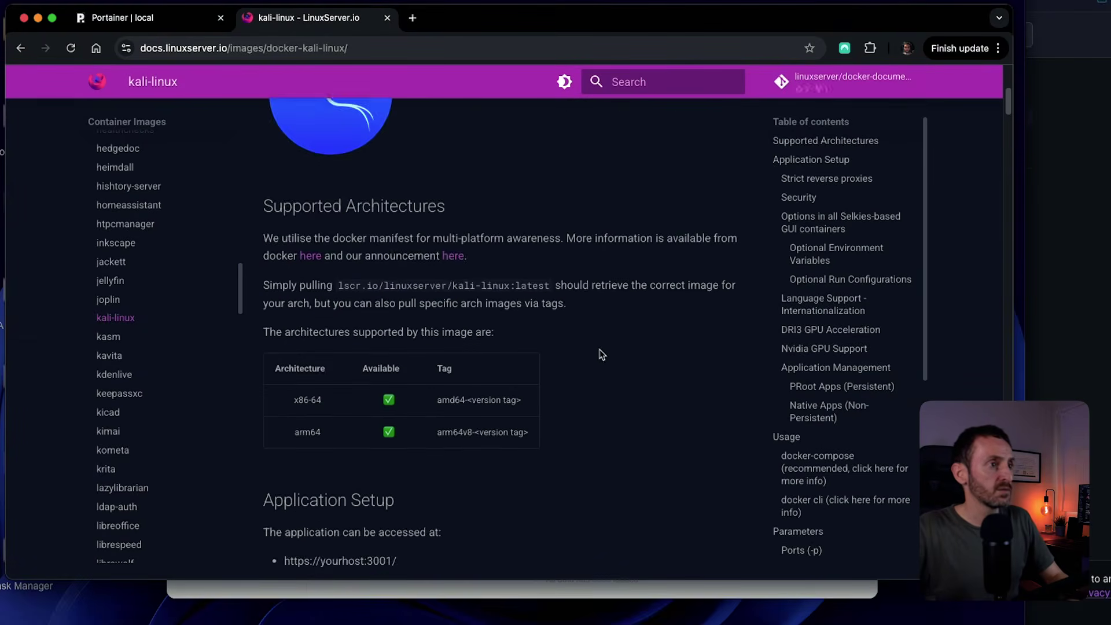
pyautogui.scroll(-3, 600, 356)
pyautogui.scroll(2, 596, 353)
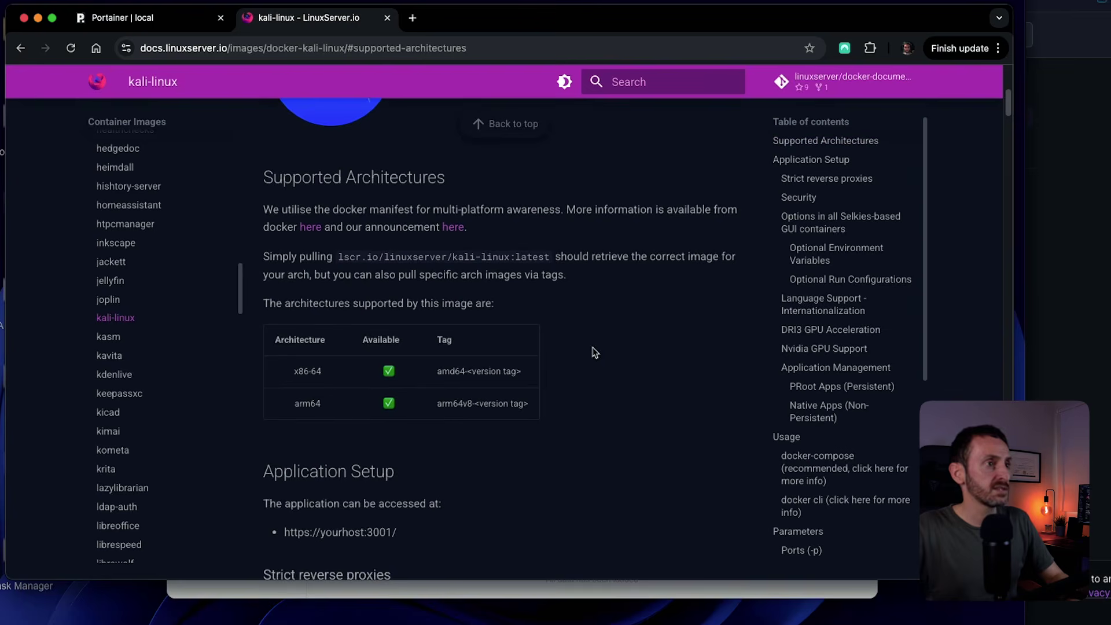
pyautogui.scroll(1, 596, 353)
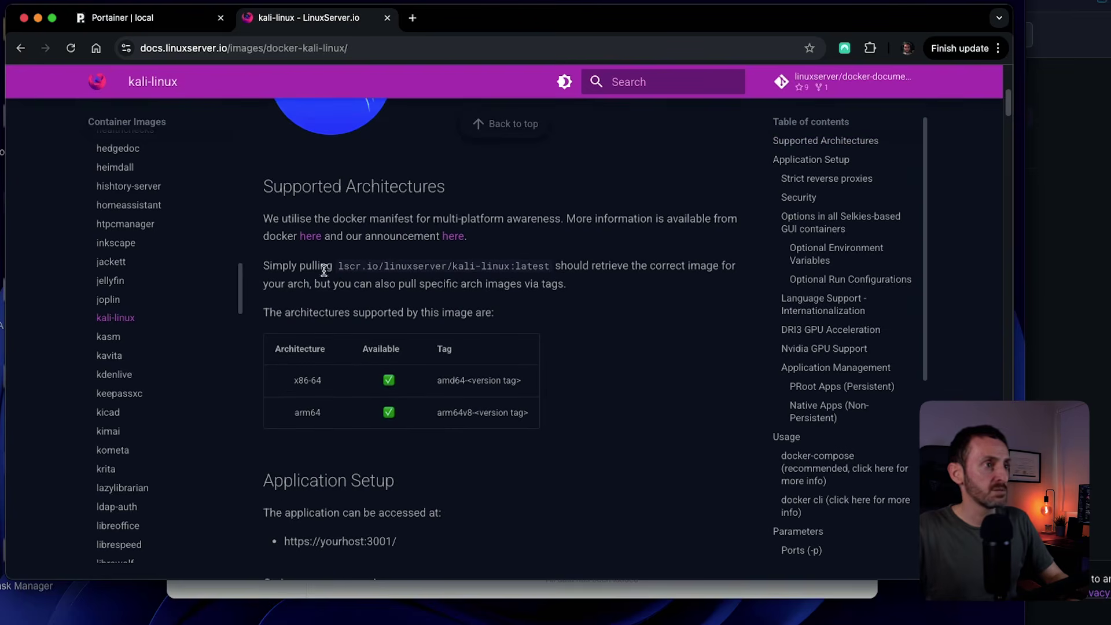
pyautogui.moveTo(345, 266); pyautogui.dragTo(548, 269)
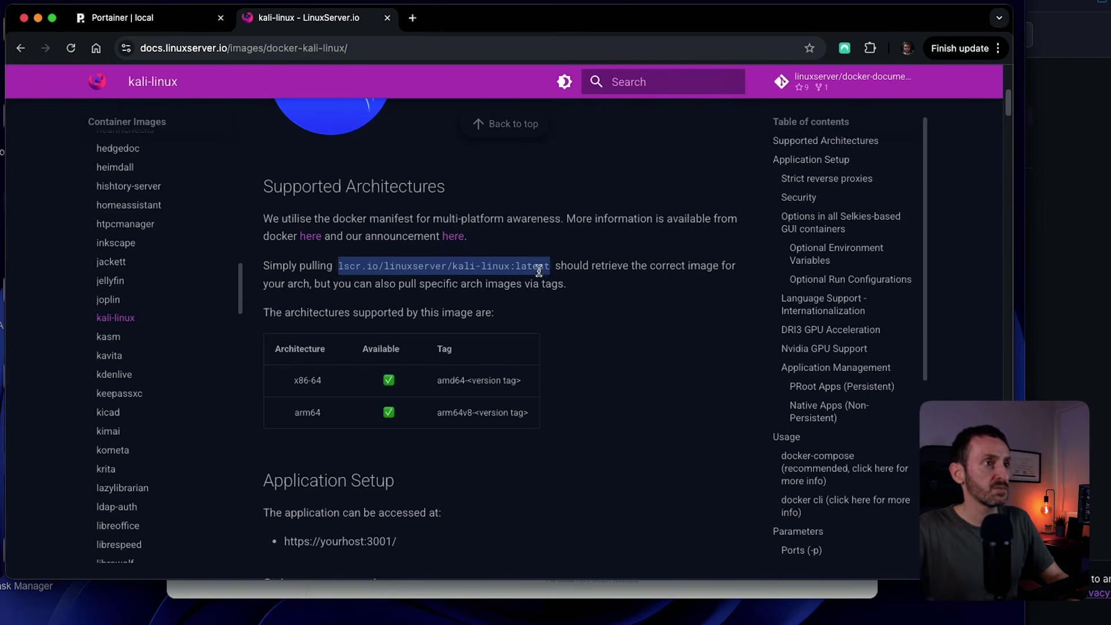
pyautogui.rightClick(526, 267)
pyautogui.click(547, 299)
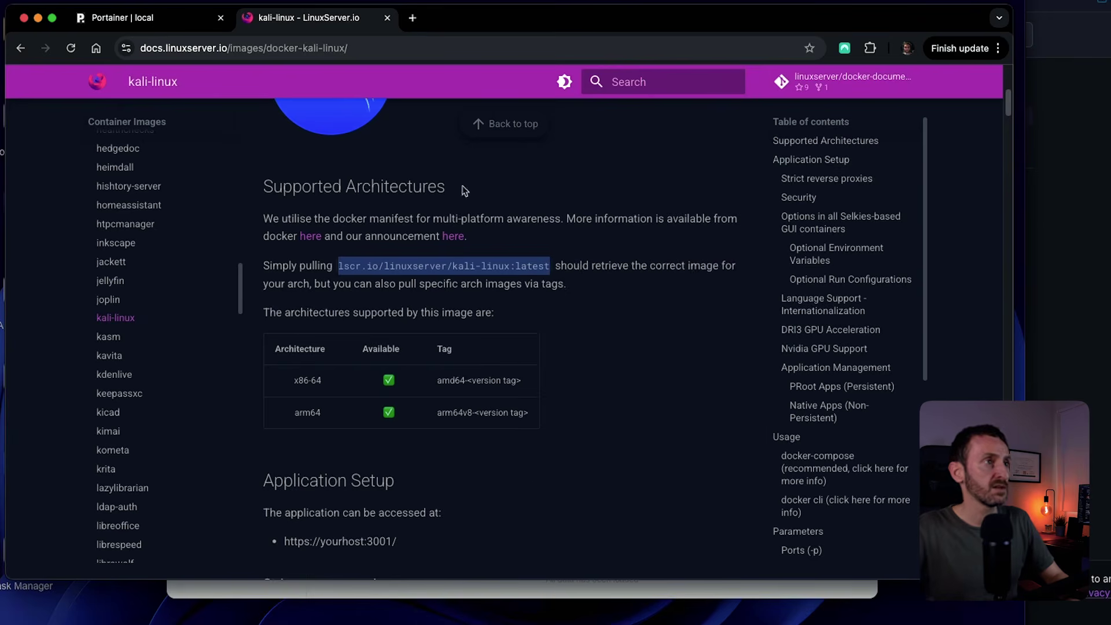
# Check which port the kali-linux application uses in the Application Setup section of the documentation
pyautogui.scroll(-2, 360, 182)
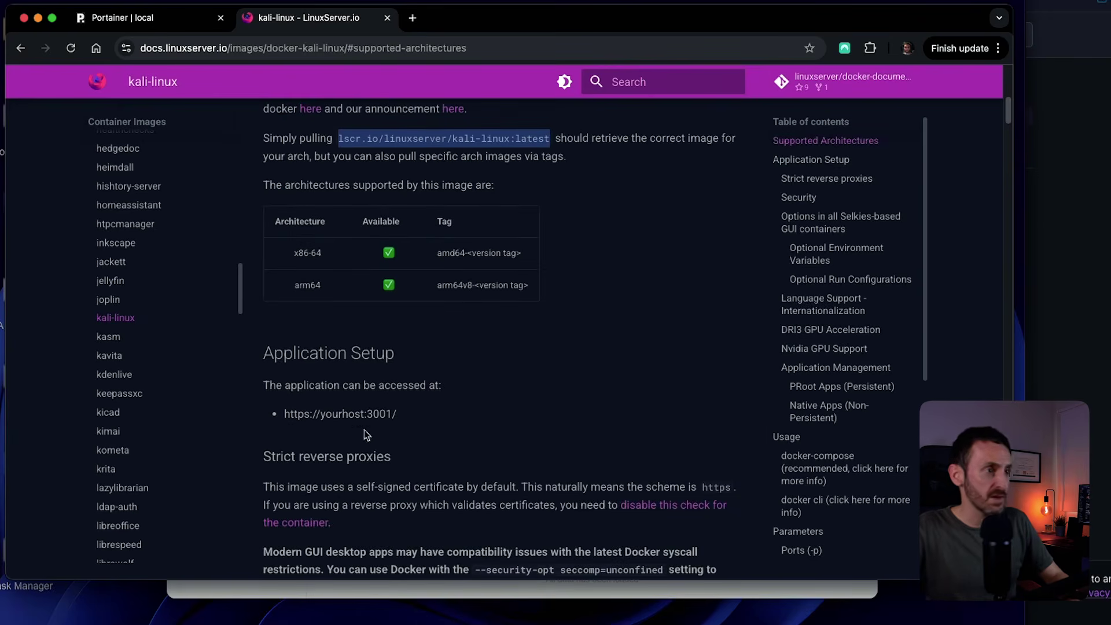
pyautogui.moveTo(287, 417); pyautogui.dragTo(398, 418)
pyautogui.click(401, 445)
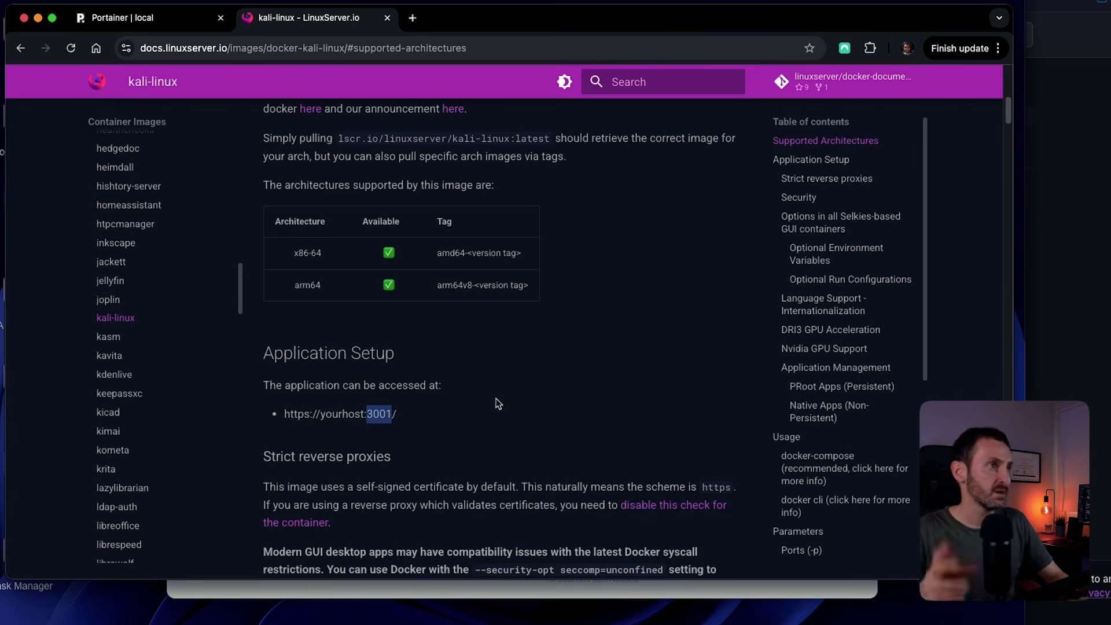
# Name the new Portainer container kali and set its image to lscr.io/linuxserver/kali-linux:latest
pyautogui.click(166, 18)
pyautogui.click(448, 161)
pyautogui.write('kali')
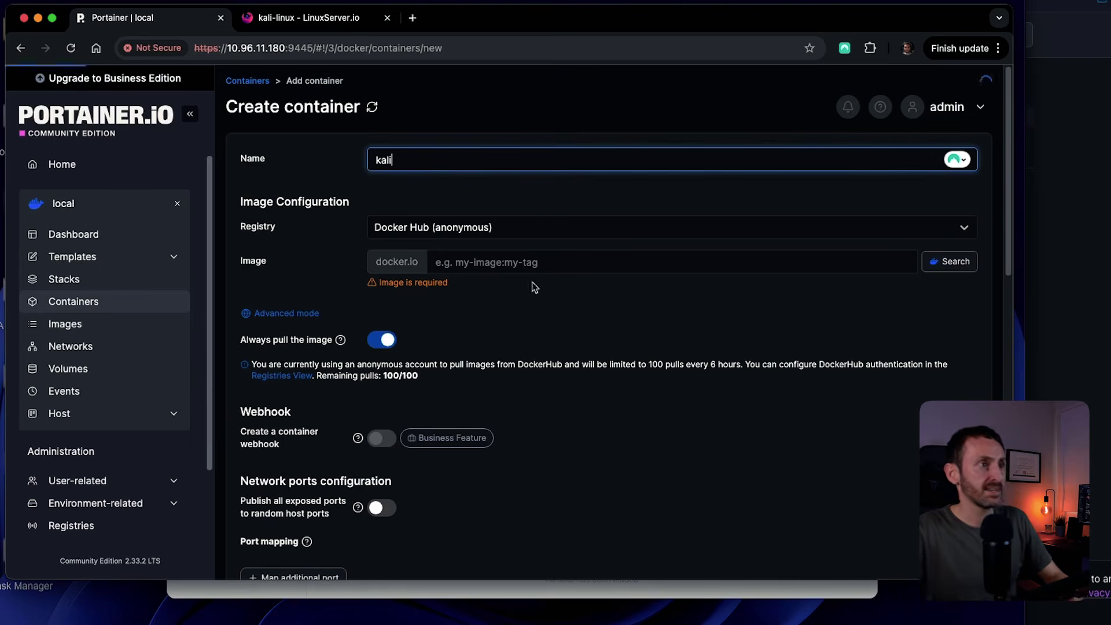
pyautogui.click(528, 256)
pyautogui.rightClick(526, 257)
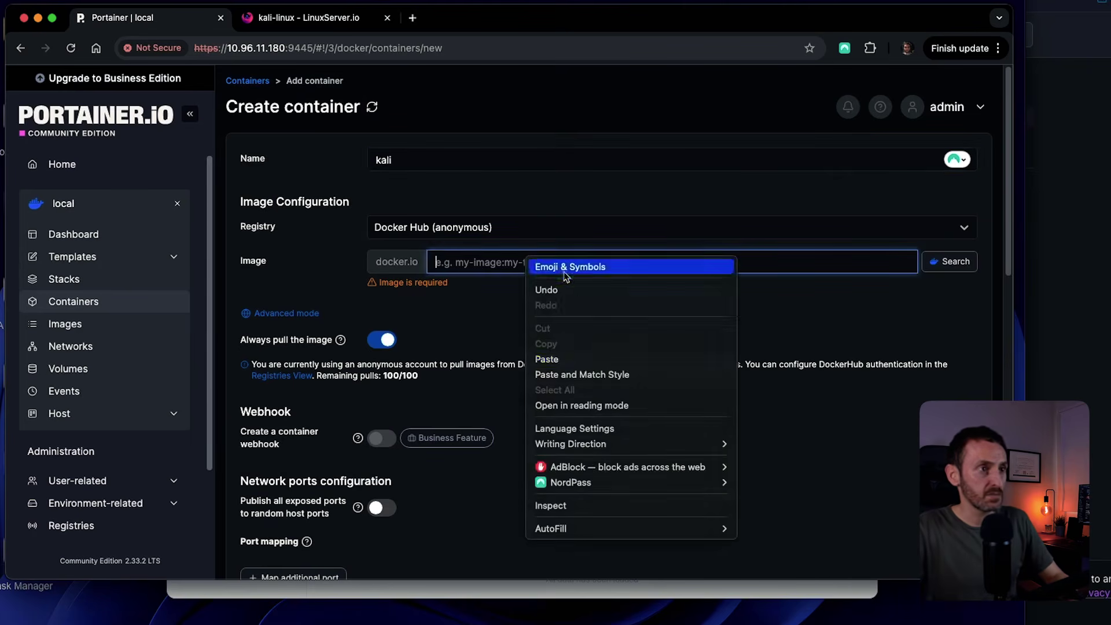
pyautogui.click(584, 359)
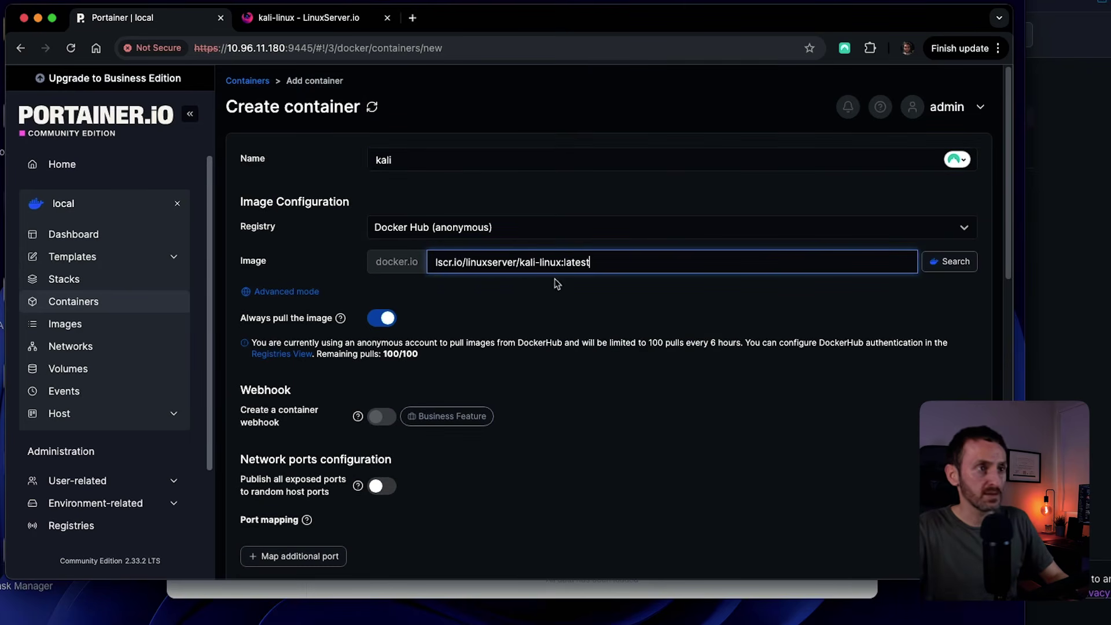
# Add a TCP port mapping from host port 3001 to container port 3001
pyautogui.scroll(-3, 598, 345)
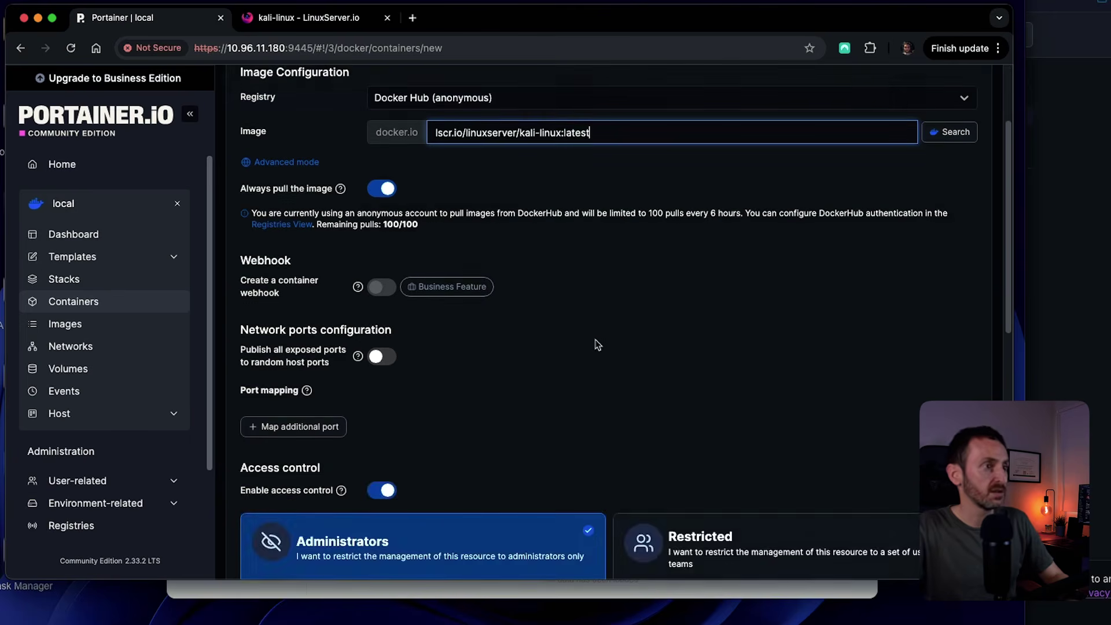
pyautogui.click(324, 419)
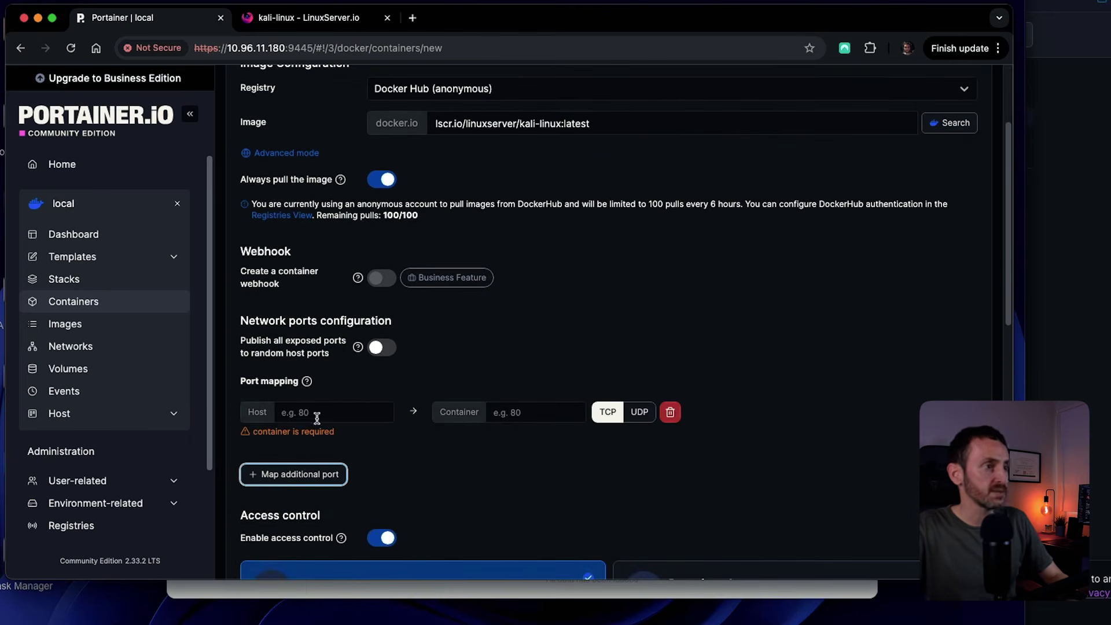
pyautogui.click(331, 405)
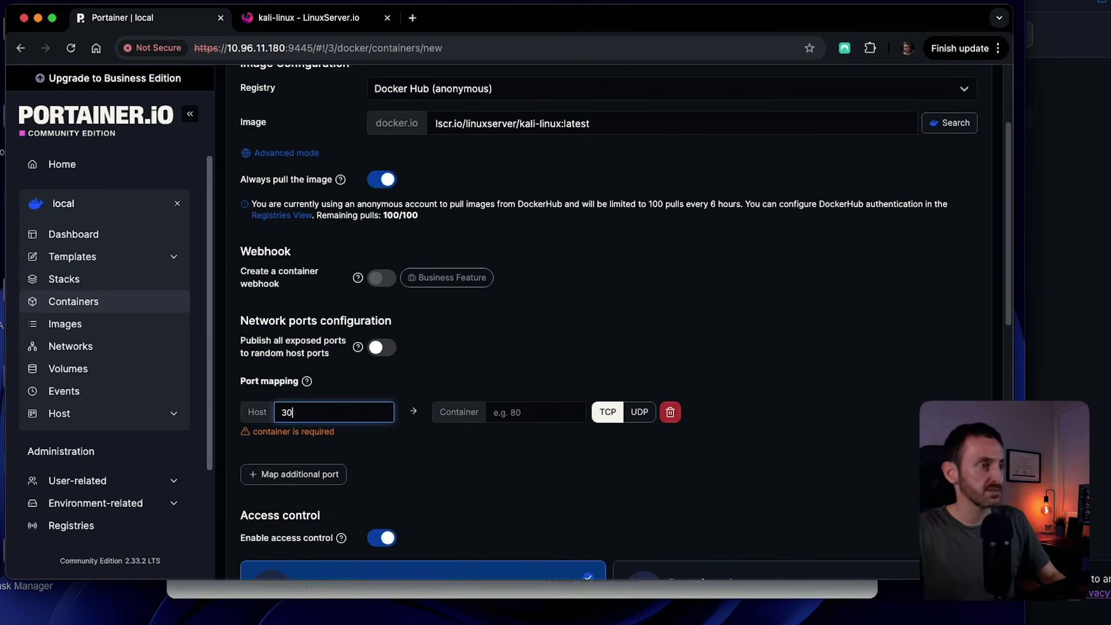
pyautogui.click(530, 413)
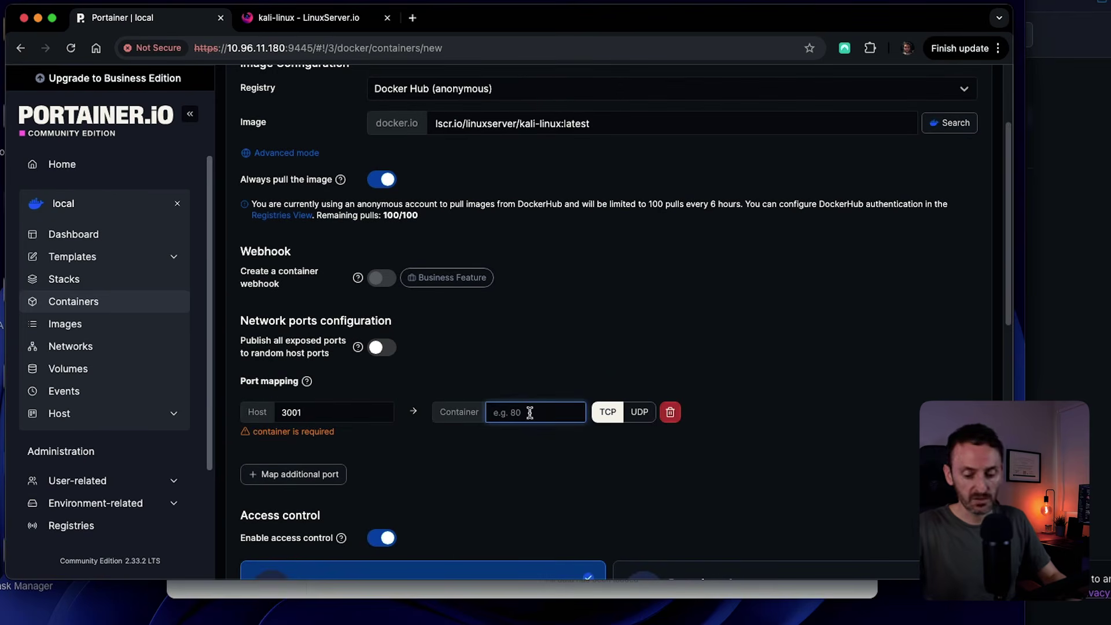
pyautogui.write('33')
pyautogui.write('01')
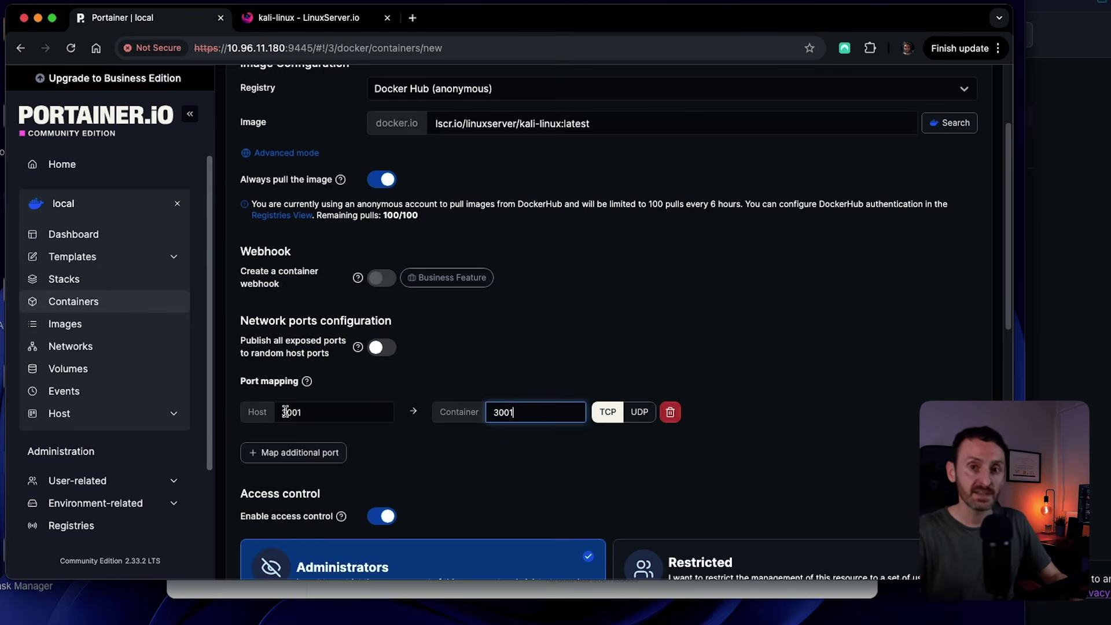
# Enable privileged mode in the container's advanced runtime settings
pyautogui.scroll(-5, 427, 340)
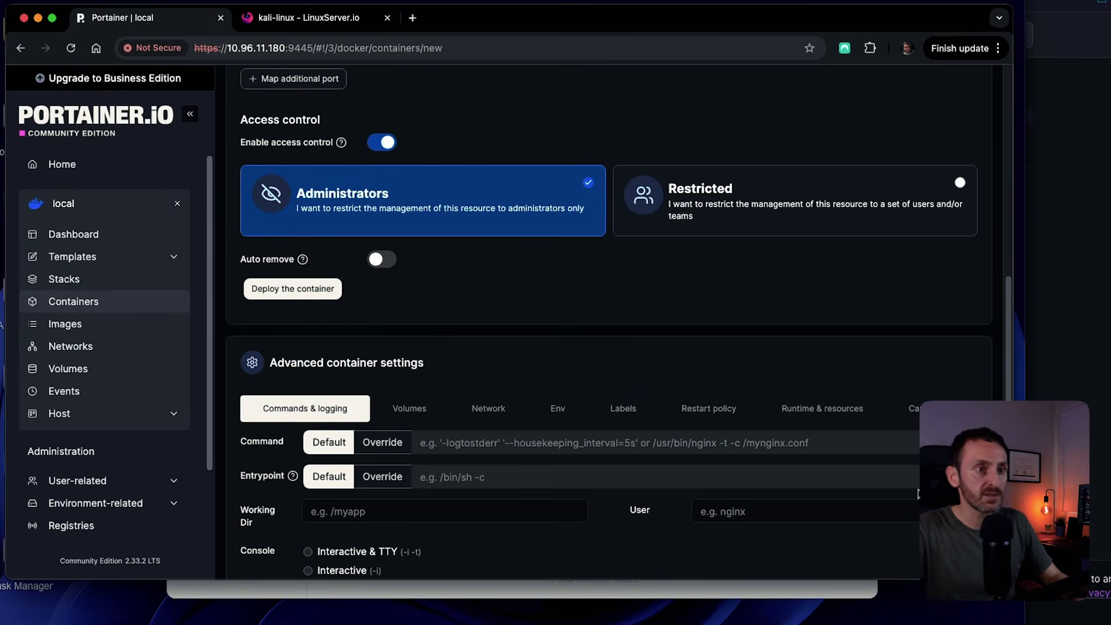
pyautogui.click(844, 412)
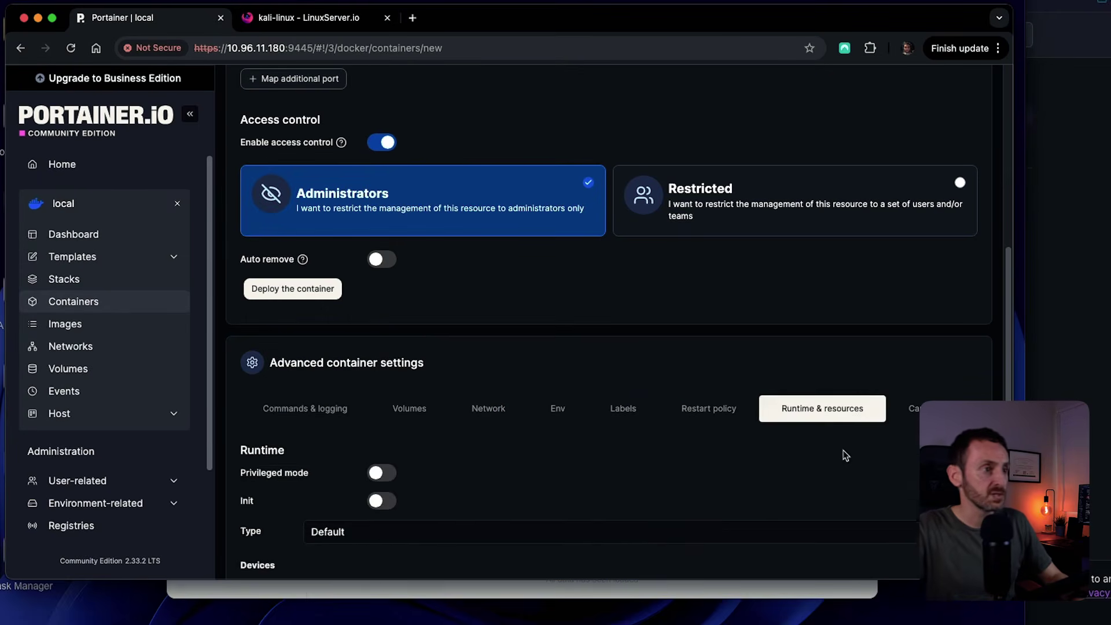
pyautogui.scroll(-1, 844, 455)
pyautogui.click(380, 455)
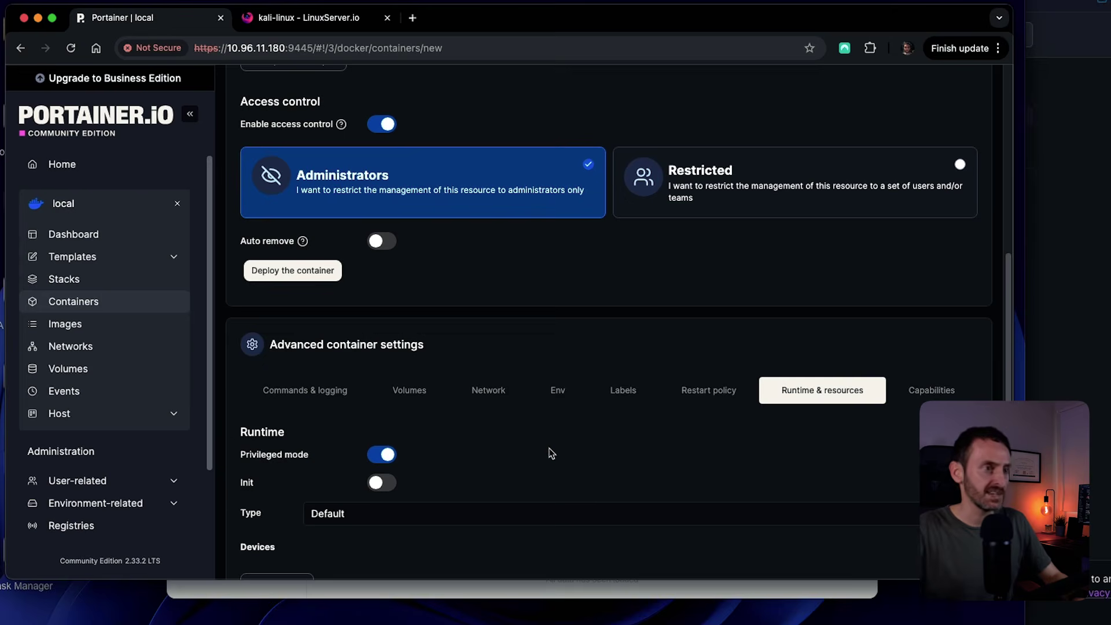
# Deploy the kali container with the configured settings
pyautogui.scroll(-3, 659, 488)
pyautogui.scroll(7, 659, 489)
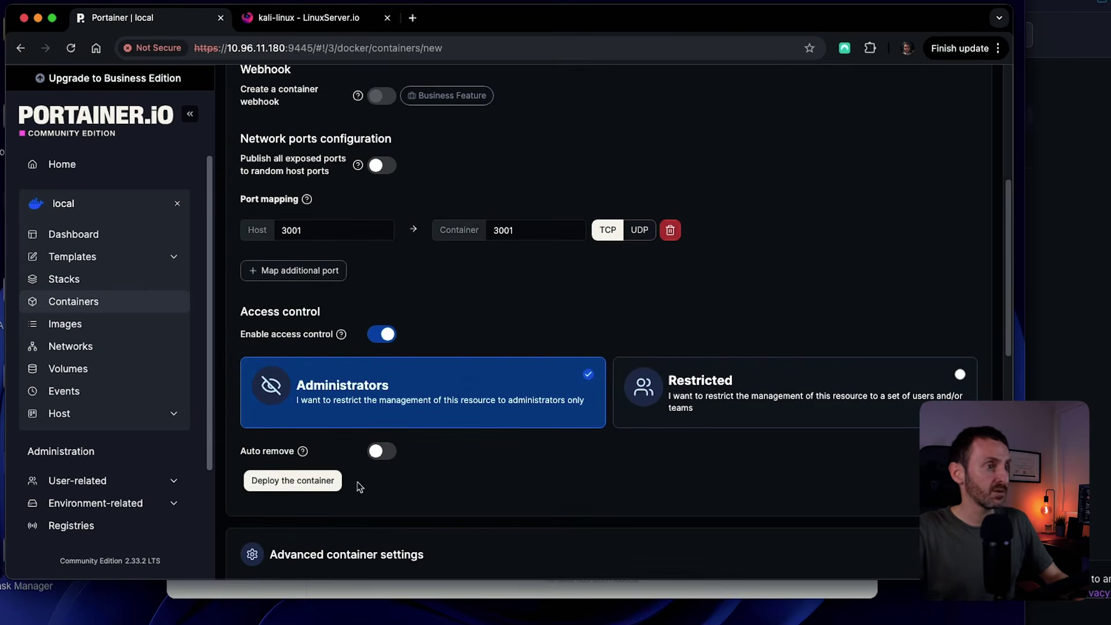
pyautogui.click(293, 483)
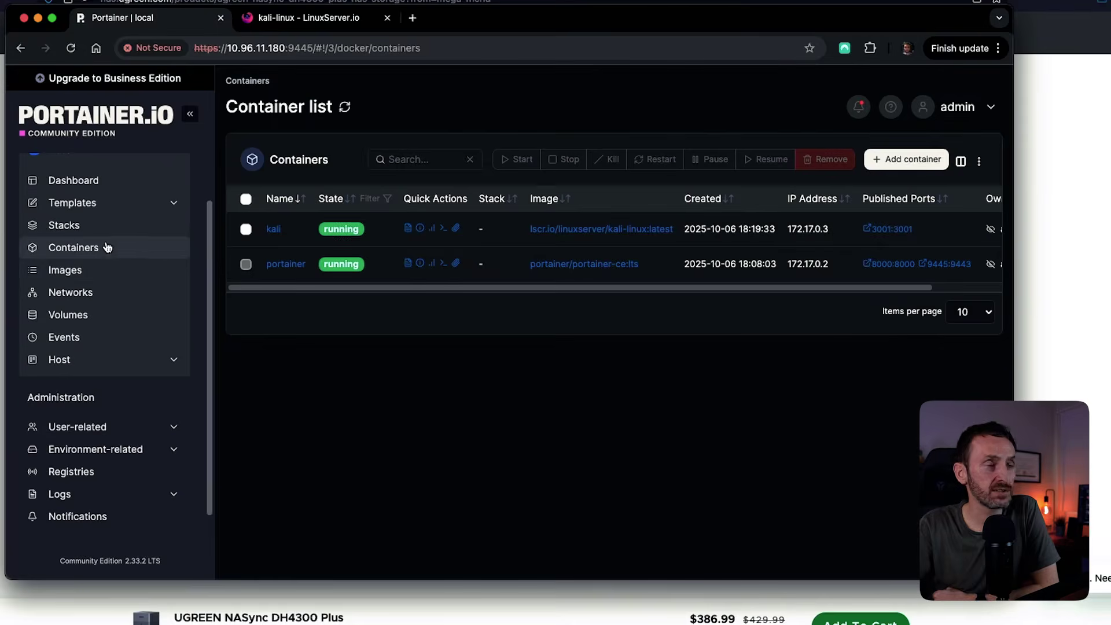
pyautogui.click(894, 230)
pyautogui.click(202, 51)
pyautogui.click(181, 49)
pyautogui.moveTo(171, 48); pyautogui.dragTo(99, 48)
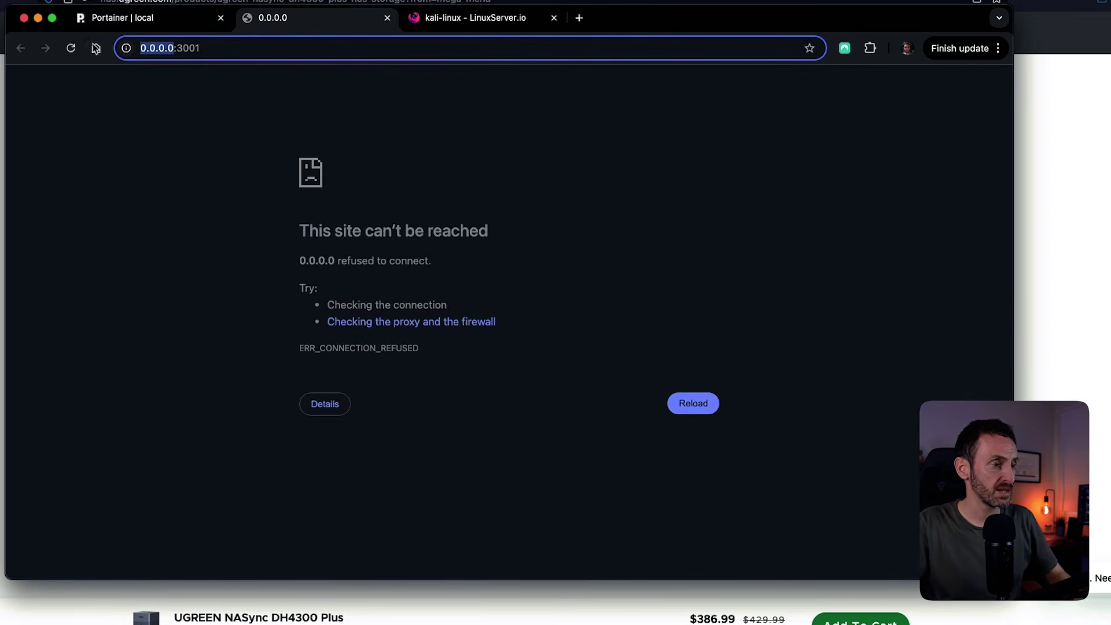
pyautogui.write('https://:3001')
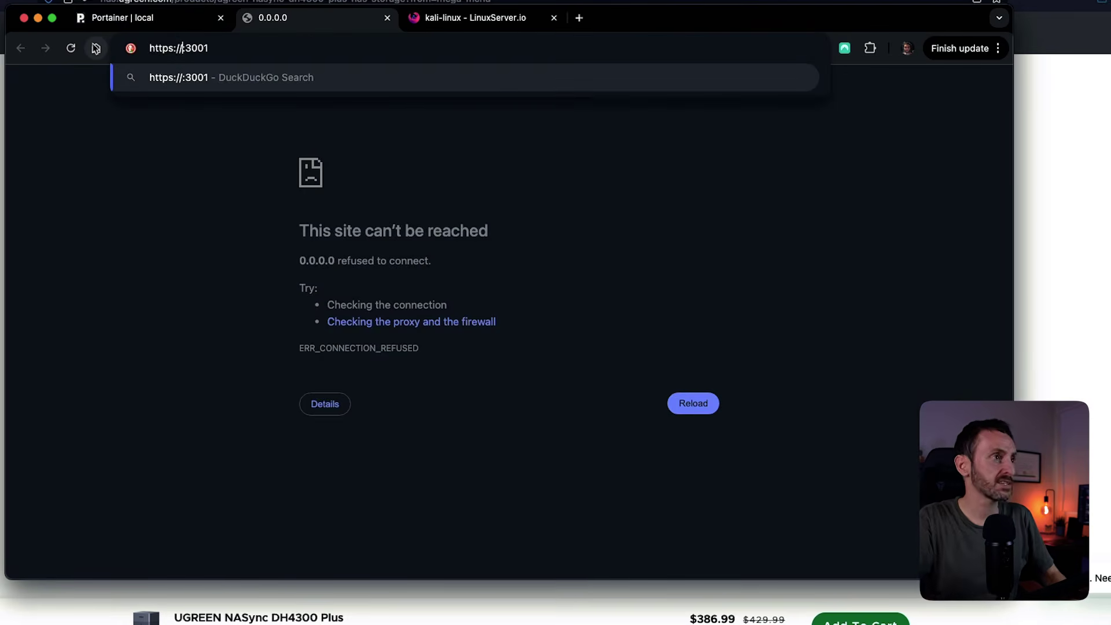
pyautogui.write('0.96.')
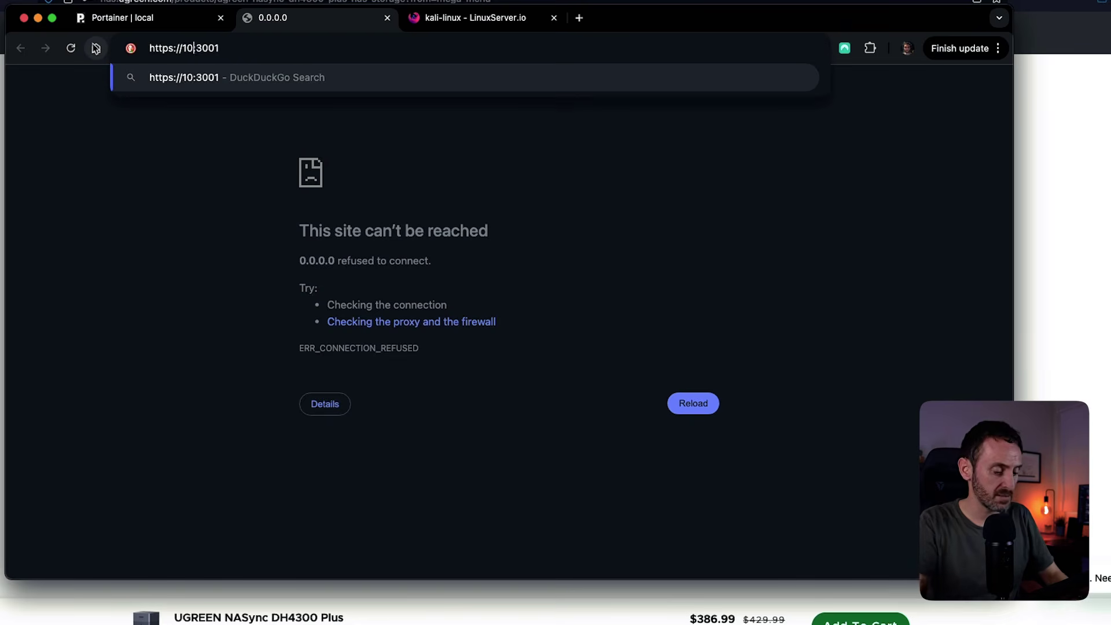
pyautogui.write('11.180')
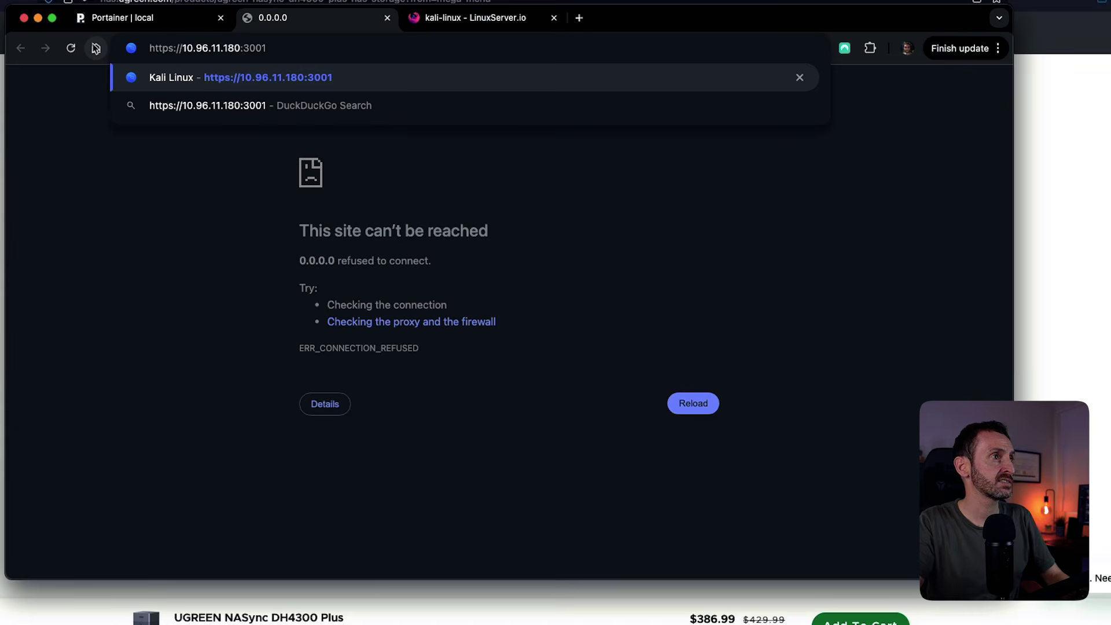
pyautogui.press('Return')
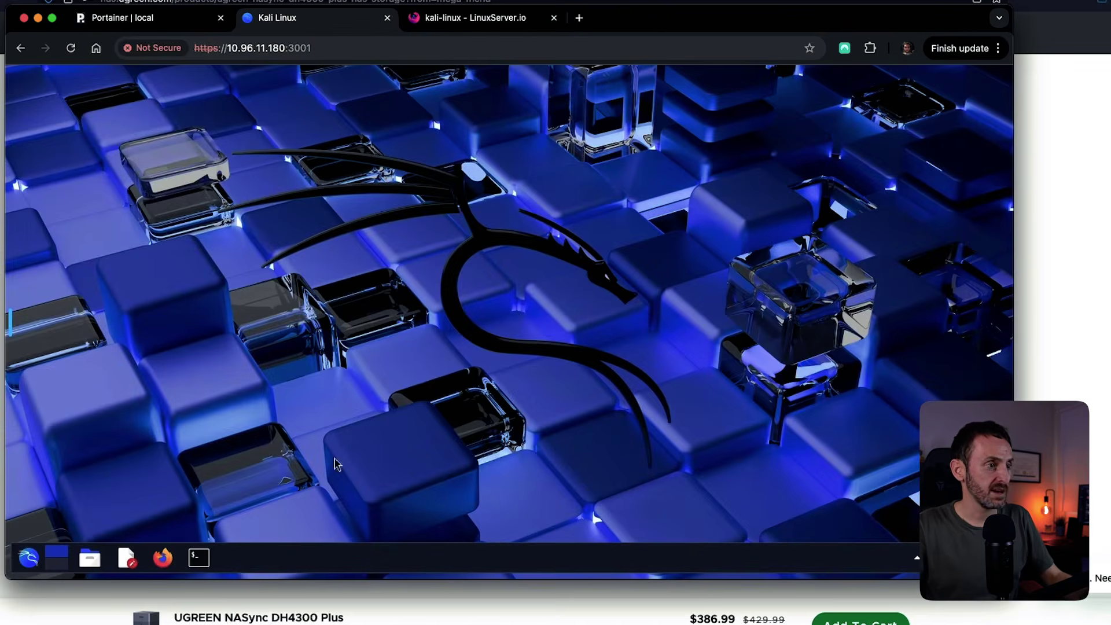
# Open a terminal on the Kali desktop, try some random text as a command, and list the home directory with ls
pyautogui.click(199, 557)
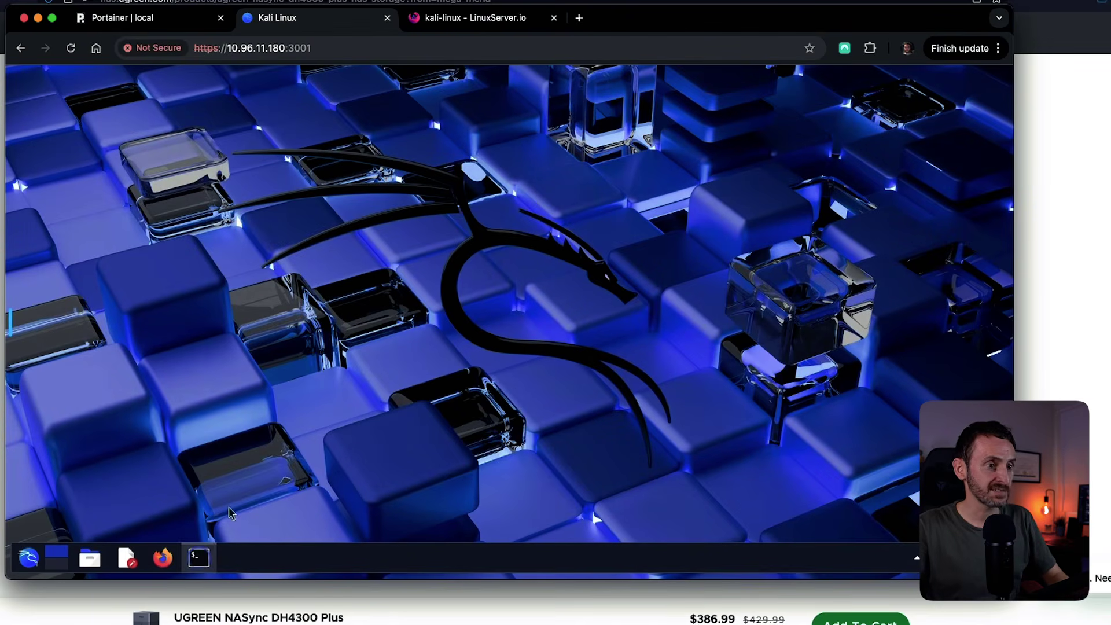
pyautogui.write('dsf')
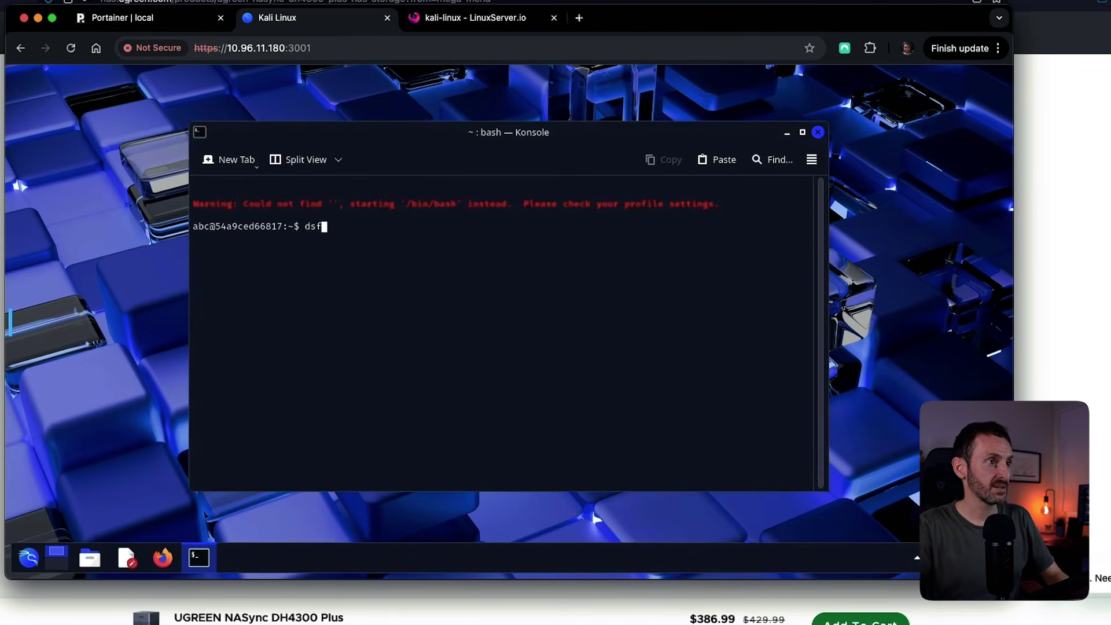
pyautogui.write('dsfds')
pyautogui.press('Return')
pyautogui.write('ls')
pyautogui.press('Return')
pyautogui.press('Return')
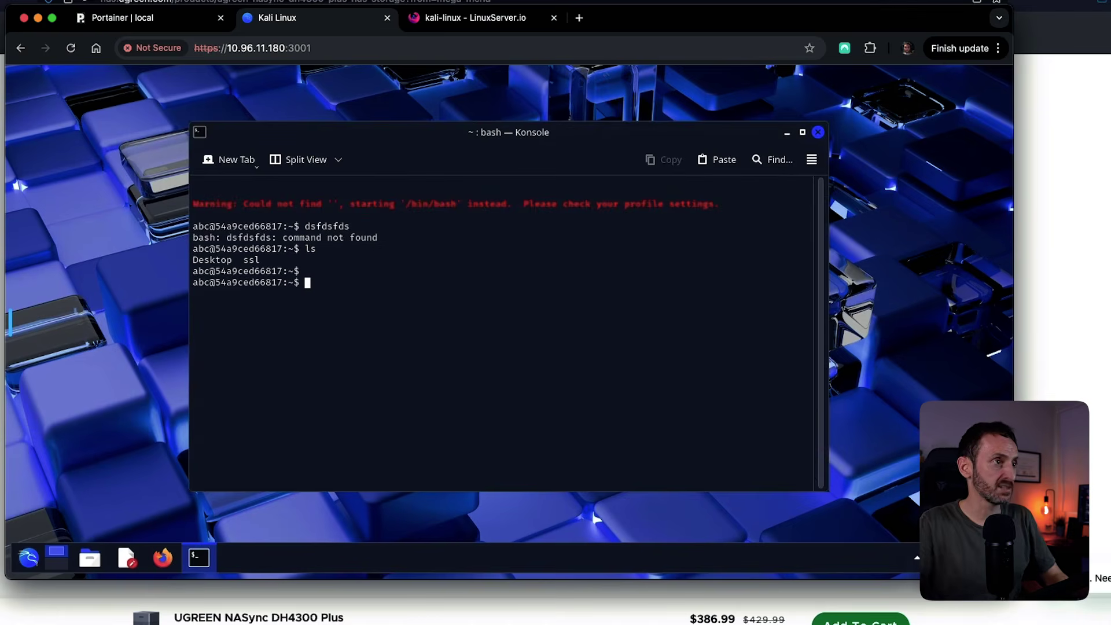
# Launch Firefox on the Kali desktop and load google.com
pyautogui.click(162, 557)
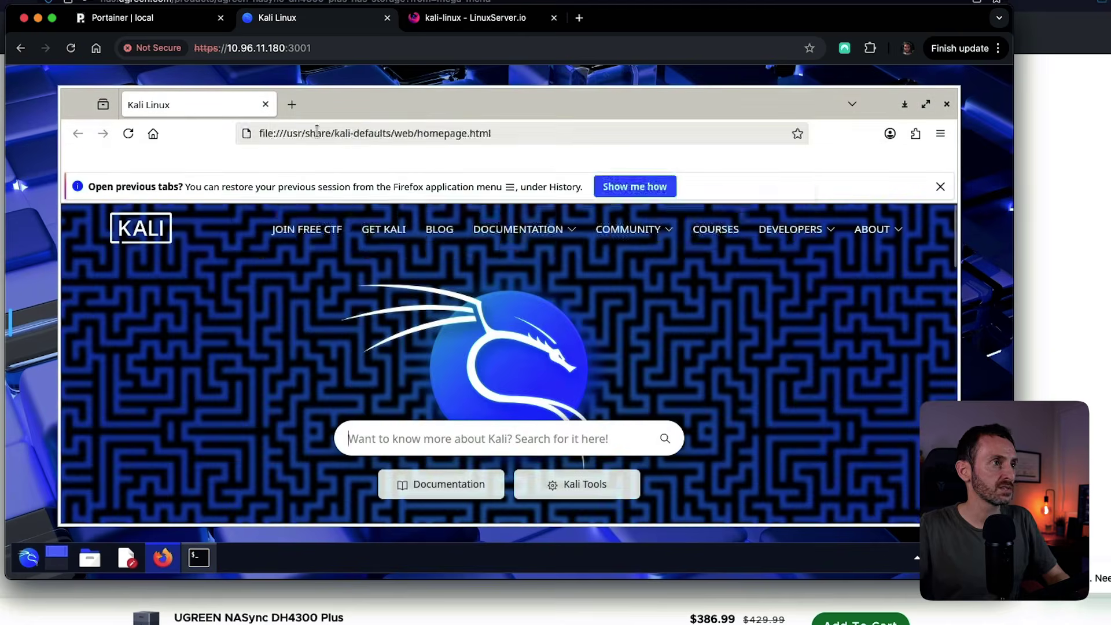
pyautogui.click(317, 133)
pyautogui.write('google.com')
pyautogui.press('Return')
pyautogui.scroll(-5, 576, 380)
pyautogui.click(603, 431)
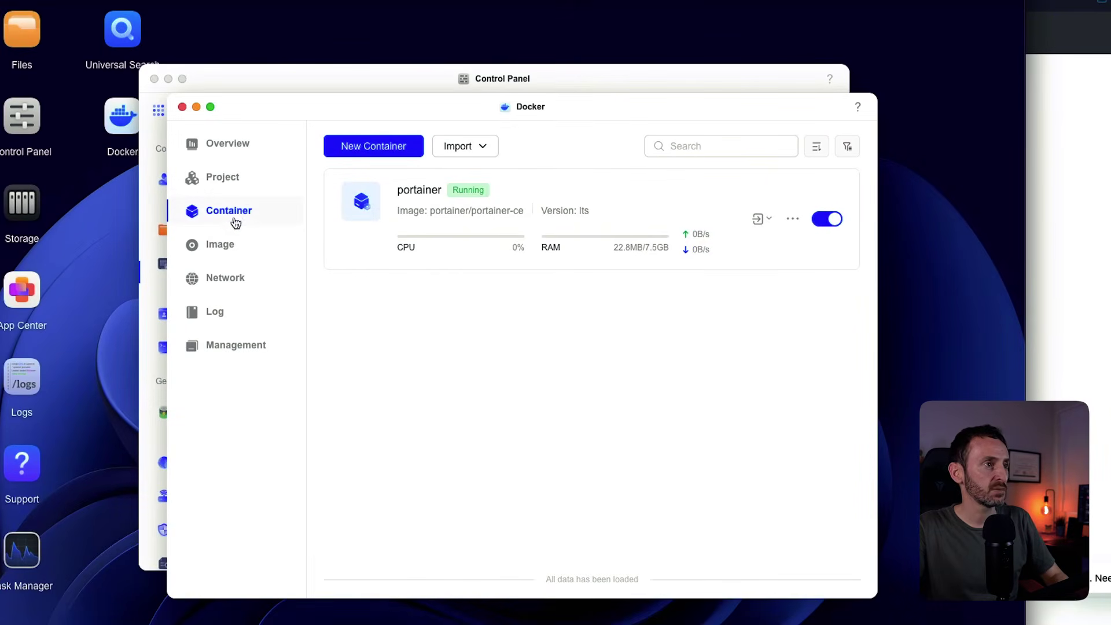
# Reload the container list in the NAS's Docker app and check the containers' status and resource usage
pyautogui.click(231, 185)
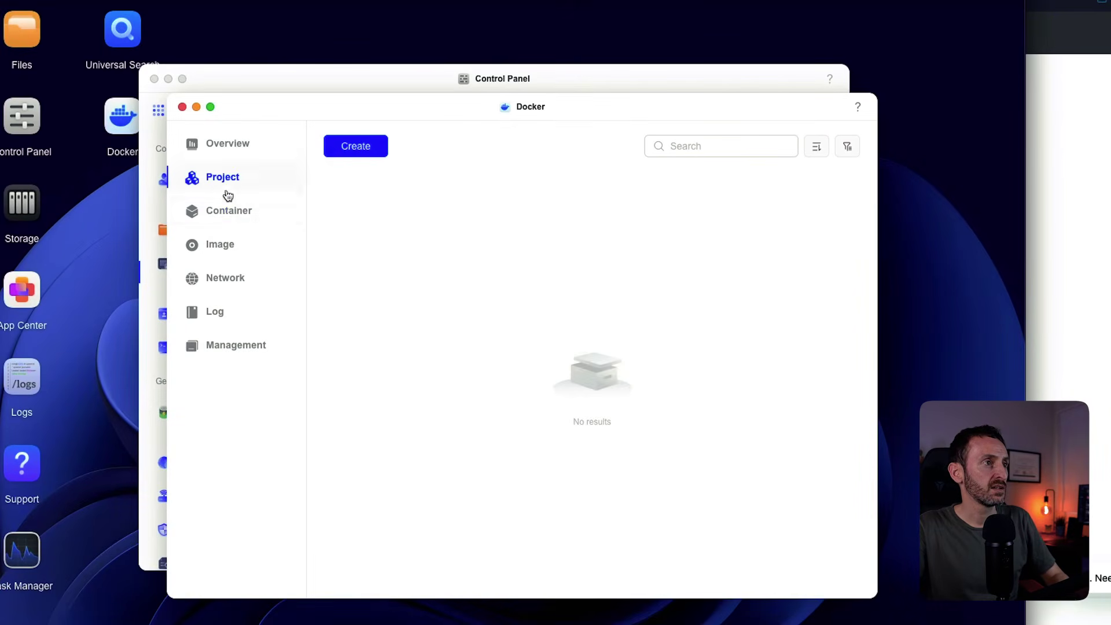
pyautogui.click(230, 214)
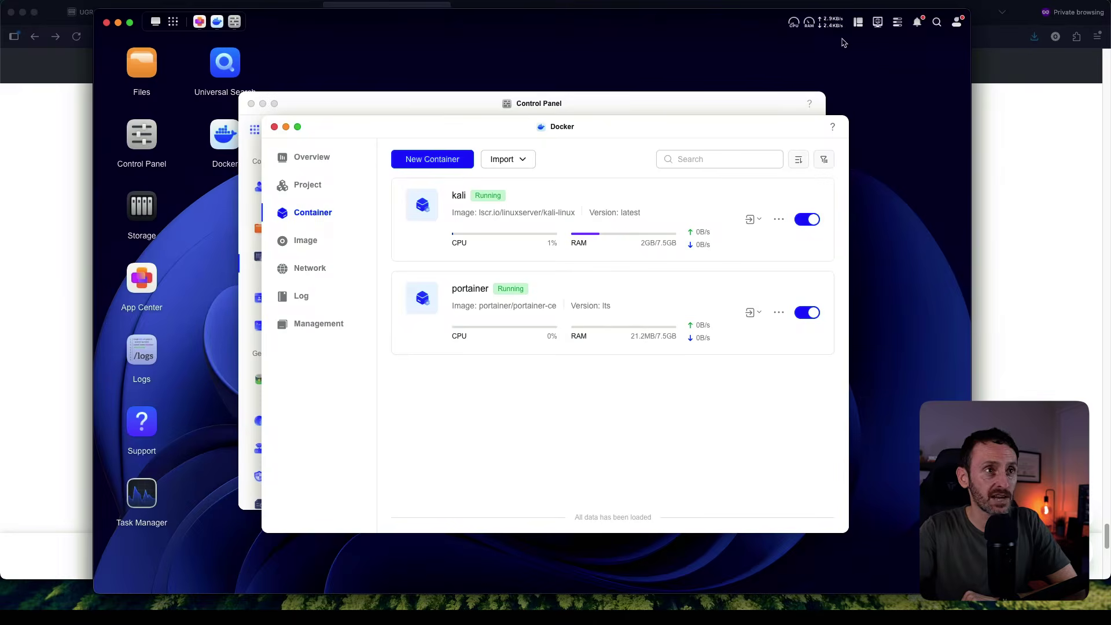
pyautogui.moveTo(839, 27)
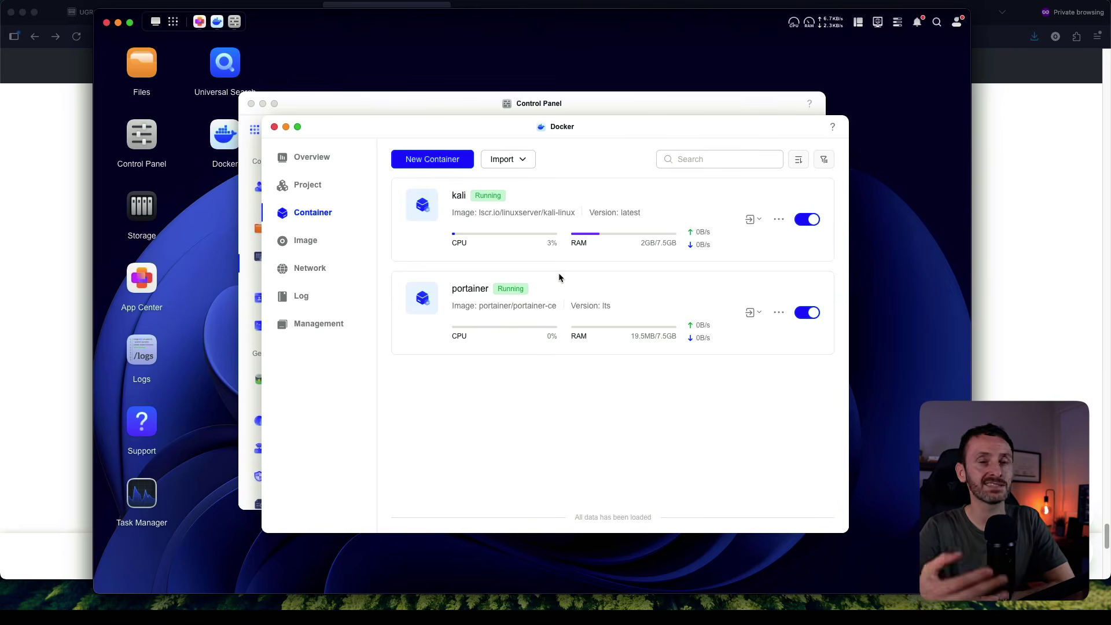
# Examine the DH4300 Plus specs and model comparison on the UGREEN website, and the bundles on its Prime Autumn Sale page
pyautogui.click(1062, 199)
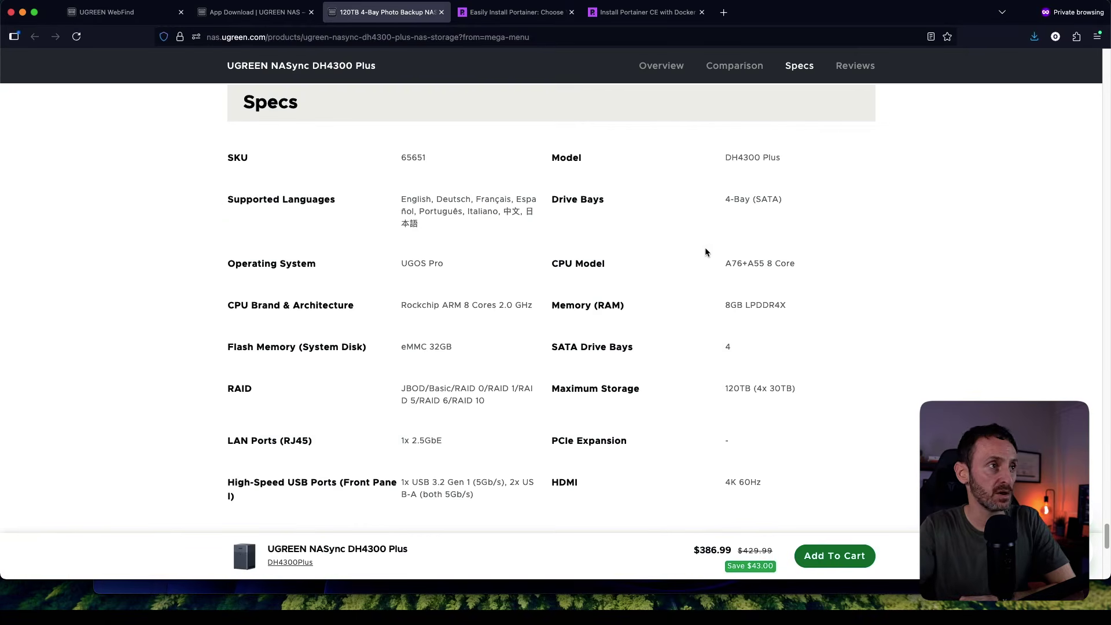
pyautogui.scroll(1, 741, 384)
pyautogui.scroll(-2, 718, 372)
pyautogui.scroll(15, 721, 364)
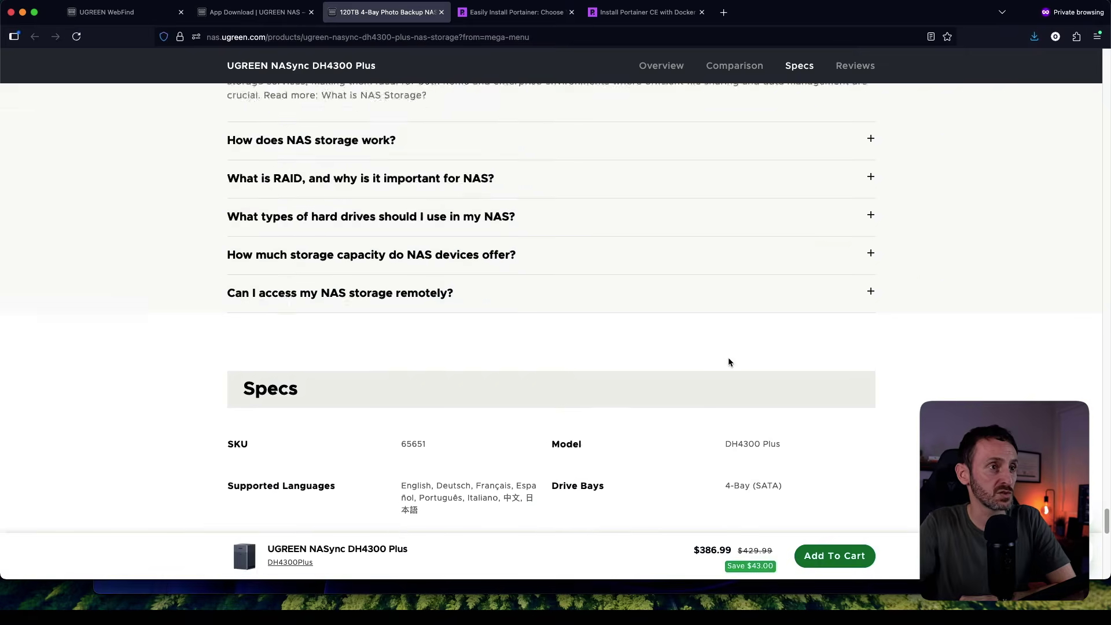
pyautogui.scroll(8, 729, 353)
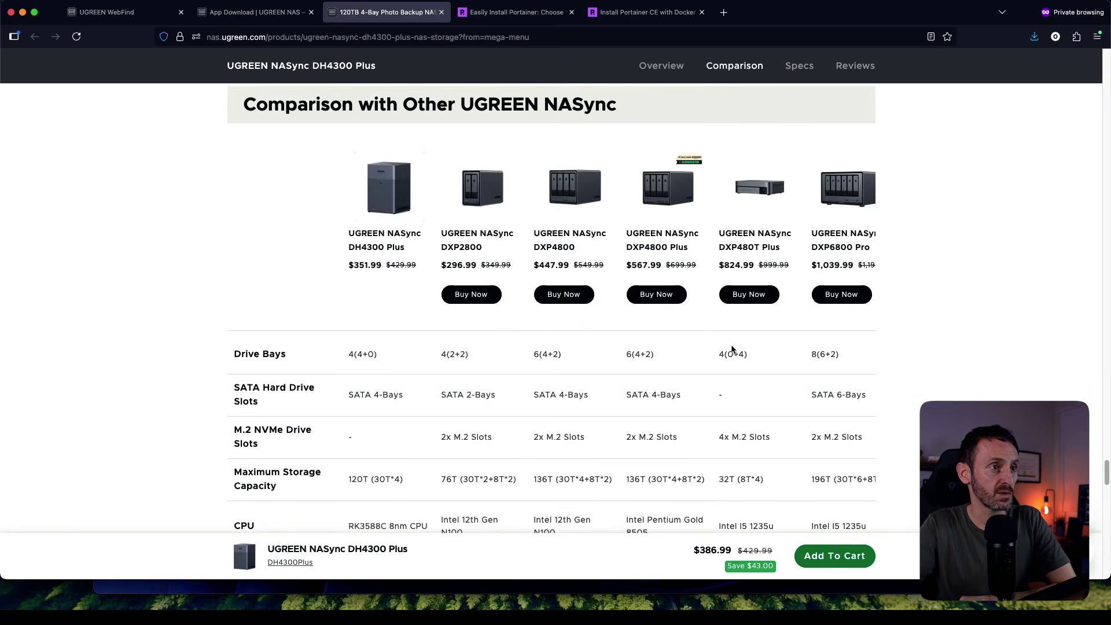
pyautogui.scroll(-3, 414, 317)
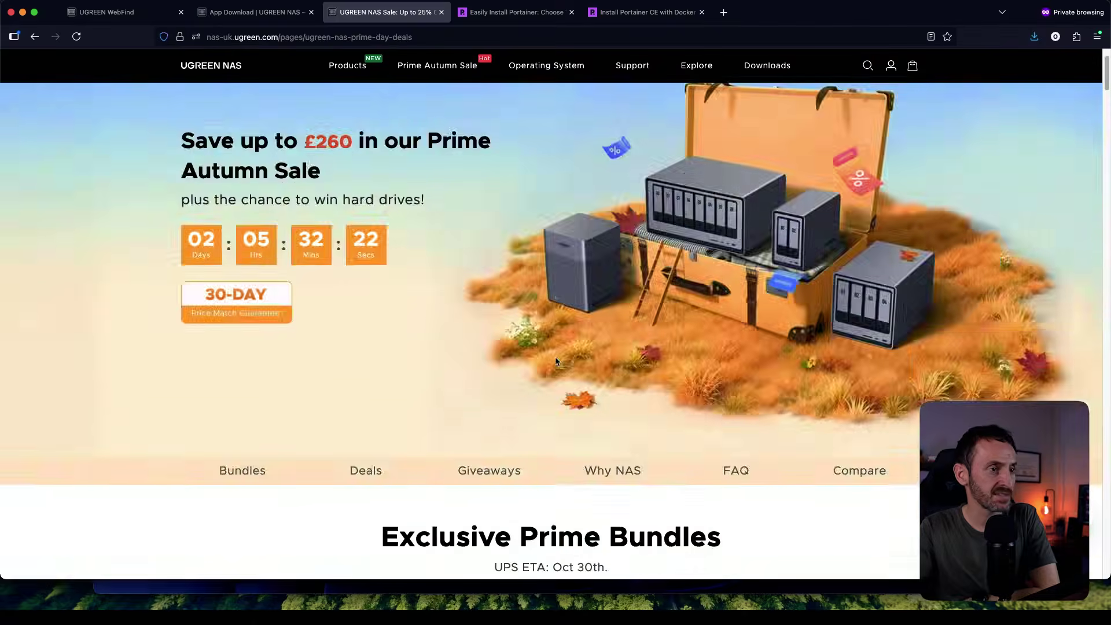
pyautogui.scroll(-5, 557, 359)
pyautogui.scroll(-2, 557, 360)
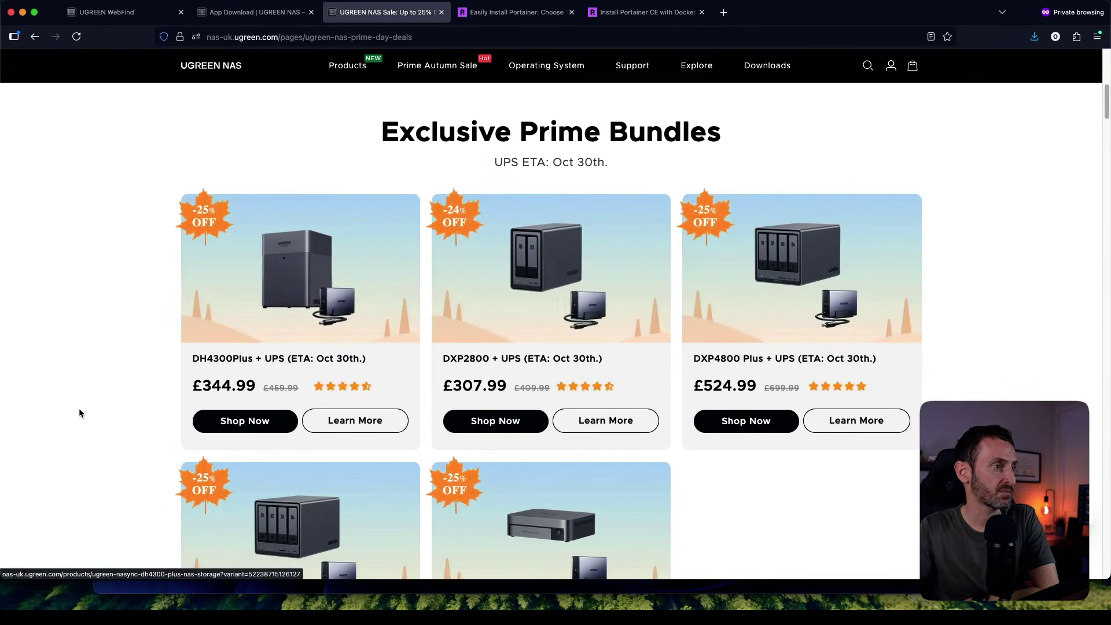